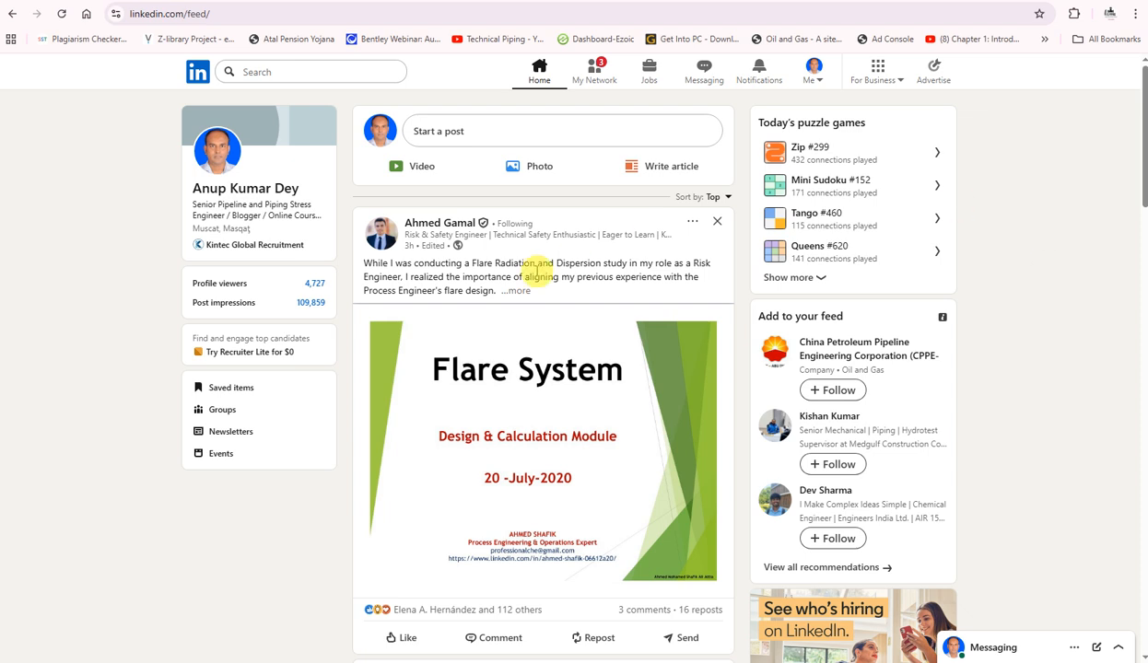
Step: Start a new post and open its scheduling settings
click(482, 136)
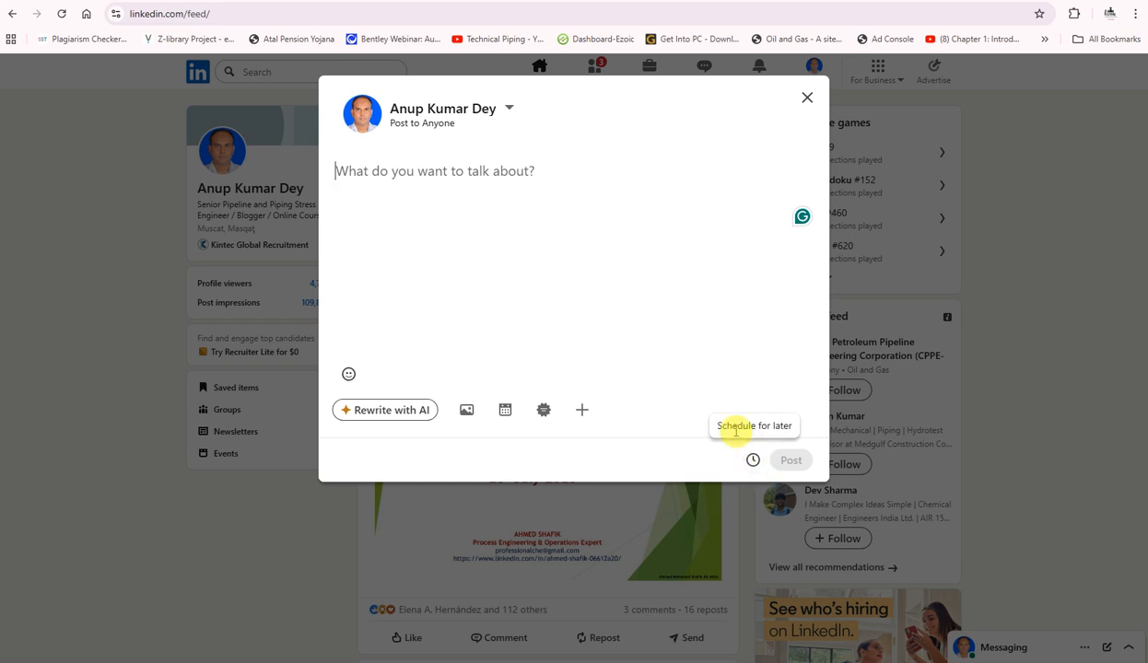
click(755, 468)
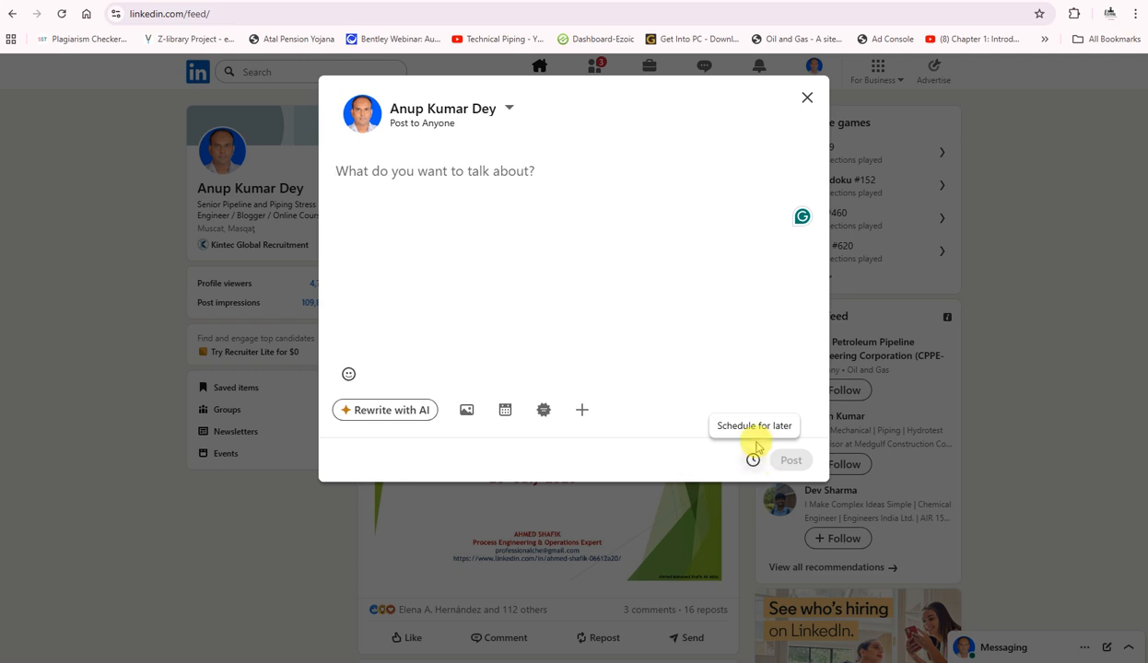
click(754, 465)
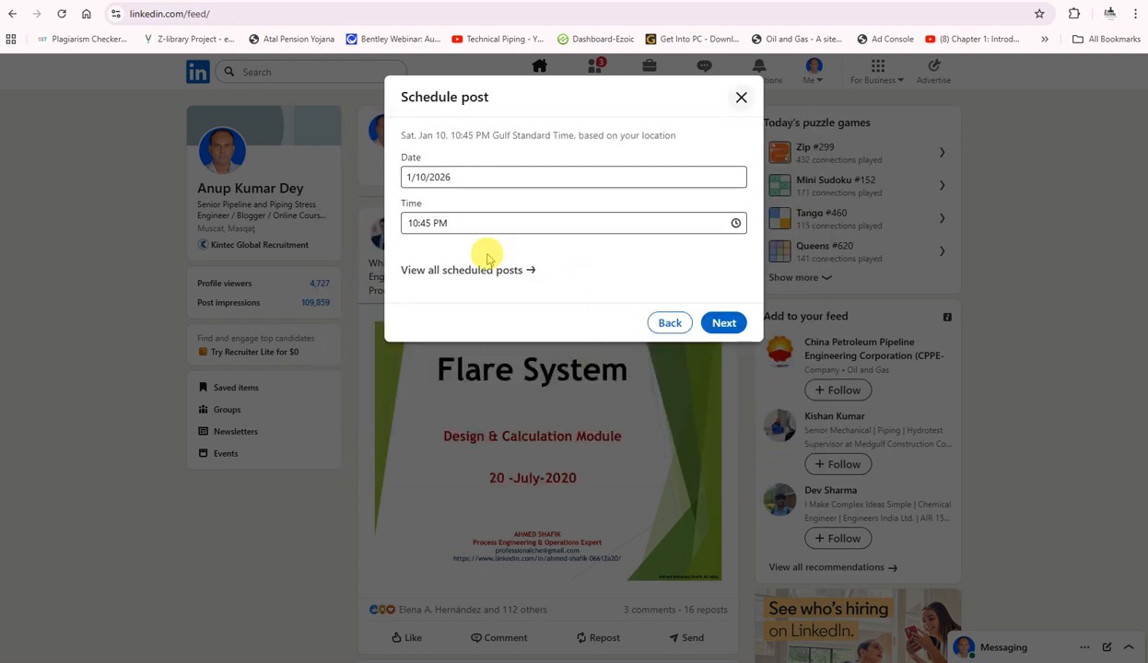
Step: View the available dates in the calendar of the scheduling settings and close it without picking one
click(466, 175)
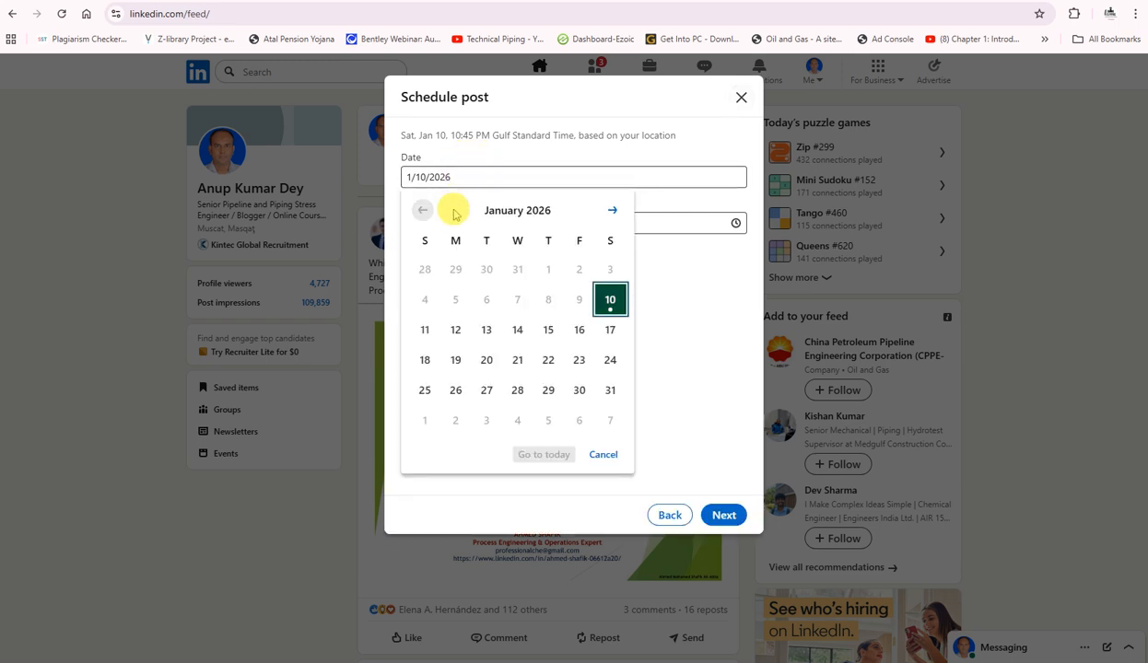
click(673, 222)
click(522, 177)
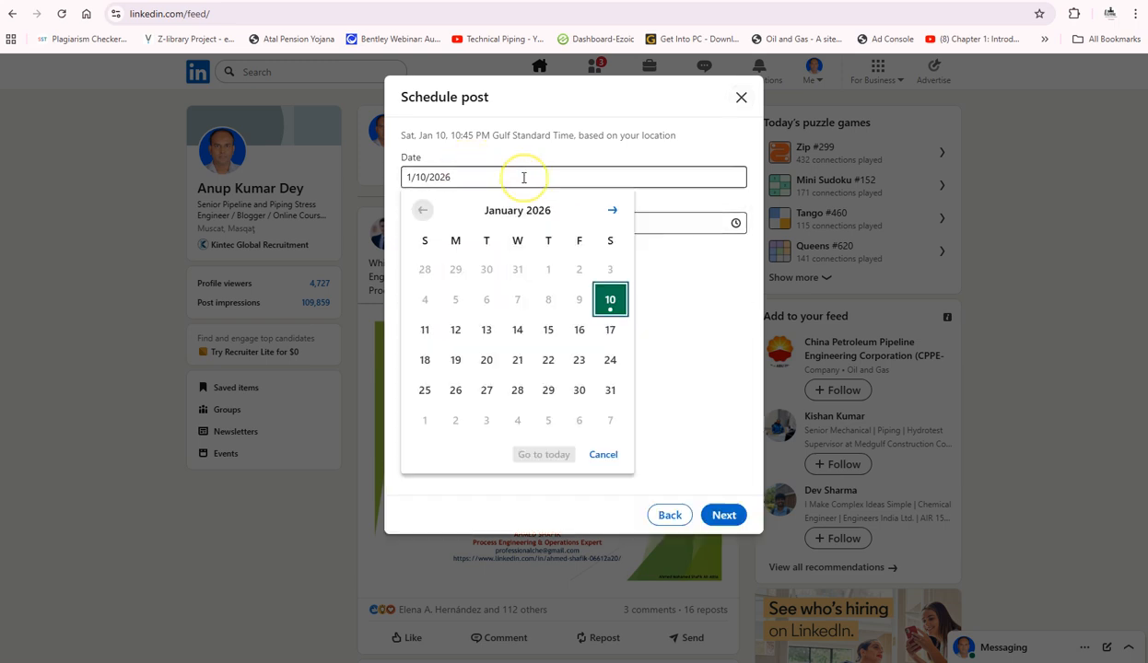
click(702, 145)
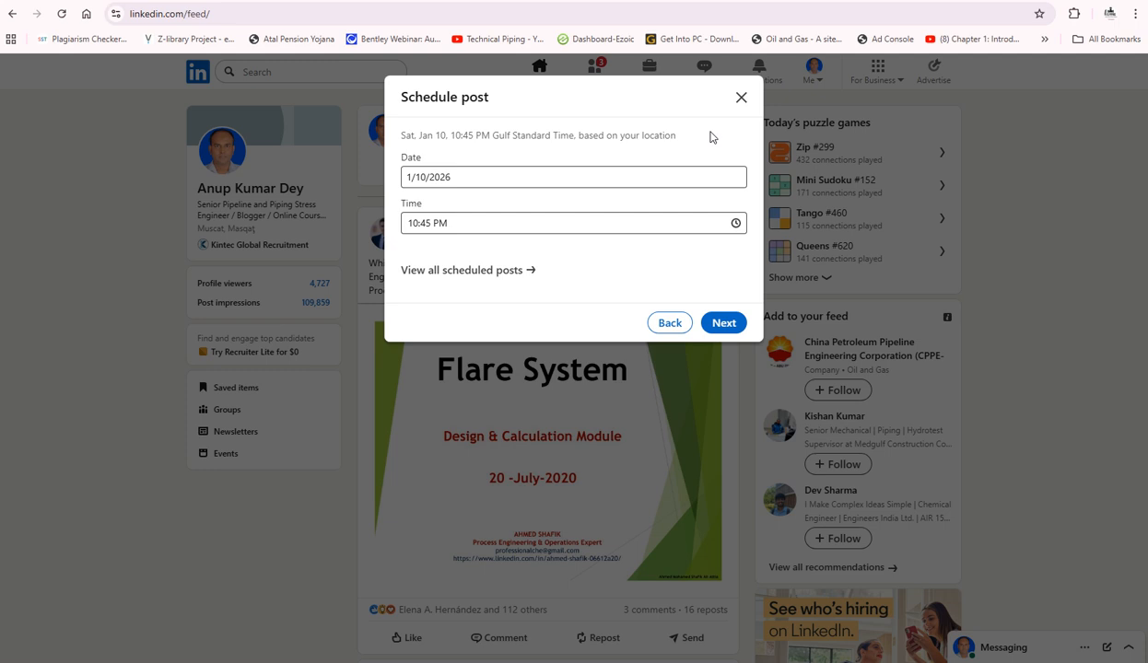
Step: Open the list of all scheduled posts and review the posts planned for the coming days
click(487, 275)
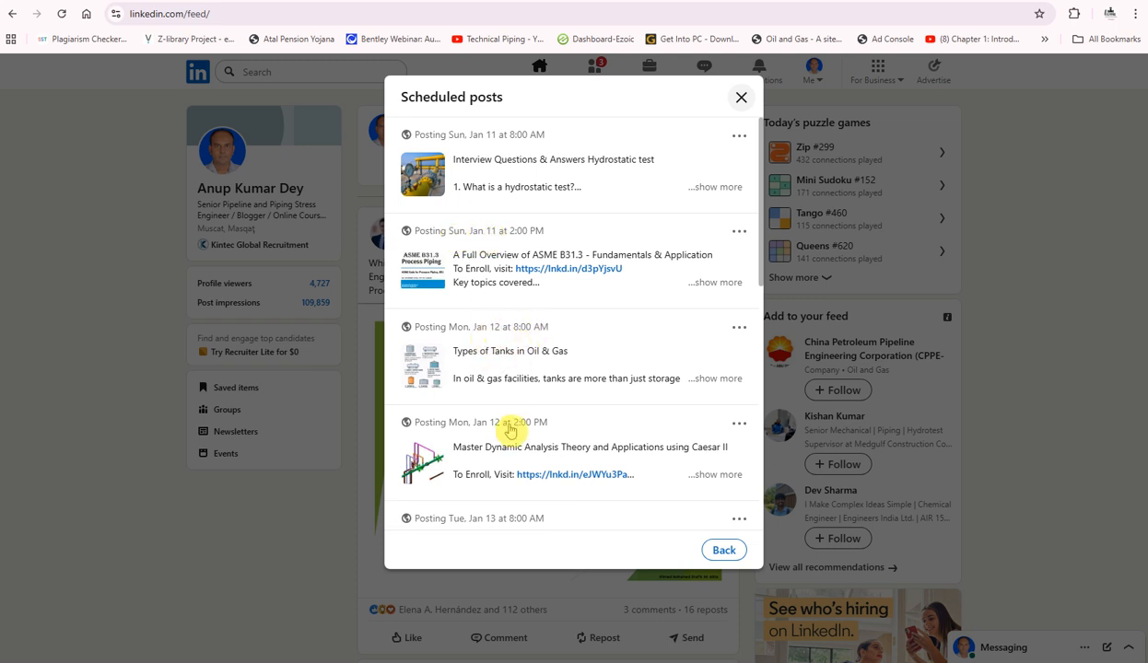
scroll(590, 378, down, 3)
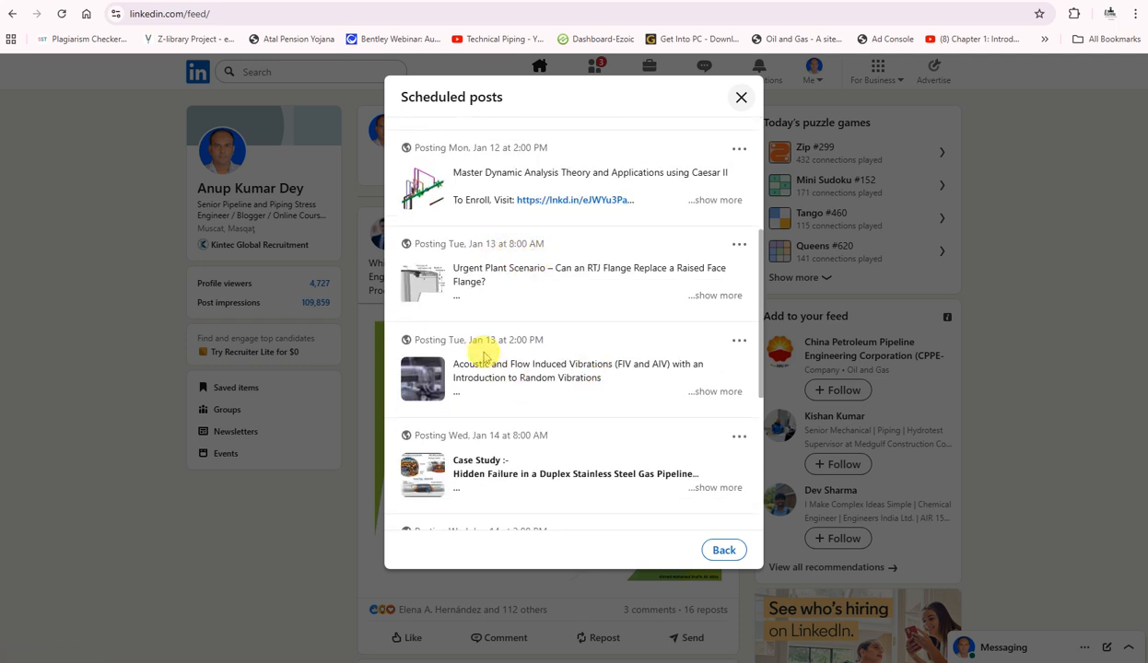
scroll(589, 336, down, 2)
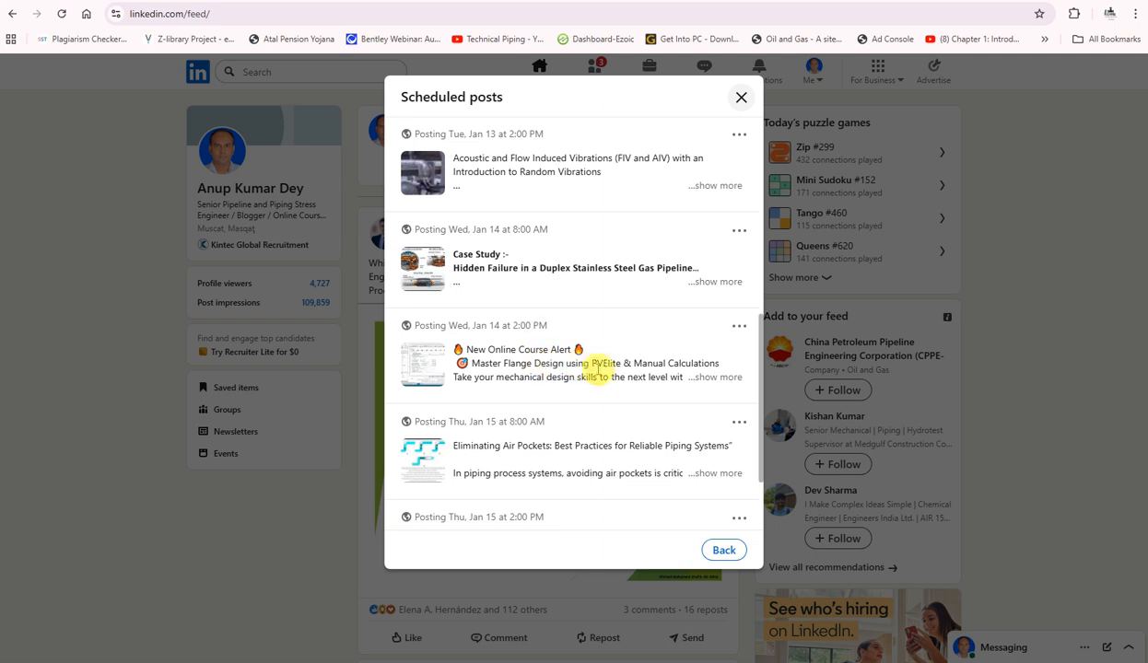
scroll(613, 383, up, 5)
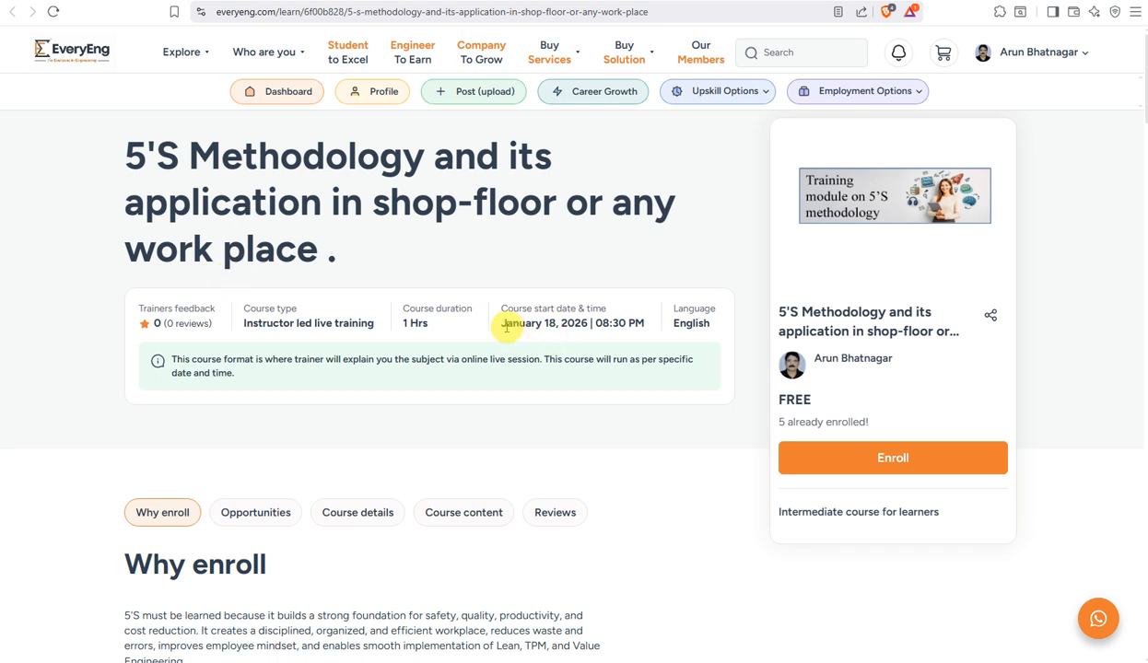
Step: On the EveryEng page of the 5'S Methodology course, highlight the course start date and the enrollment count
drag(501, 330, 590, 324)
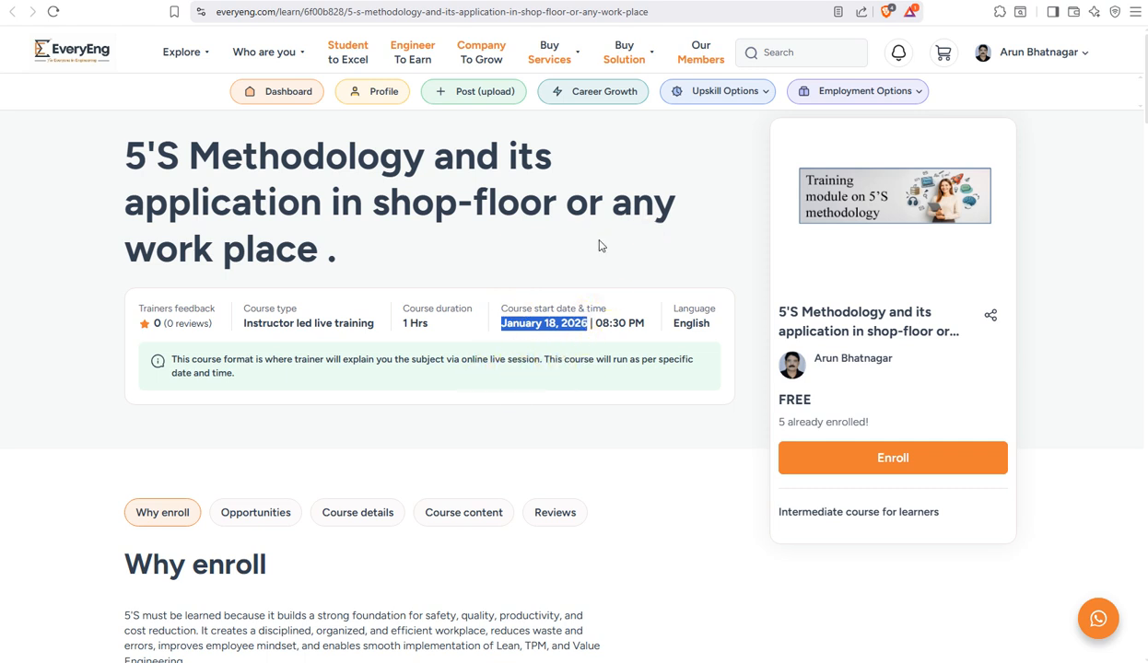
drag(779, 422, 889, 423)
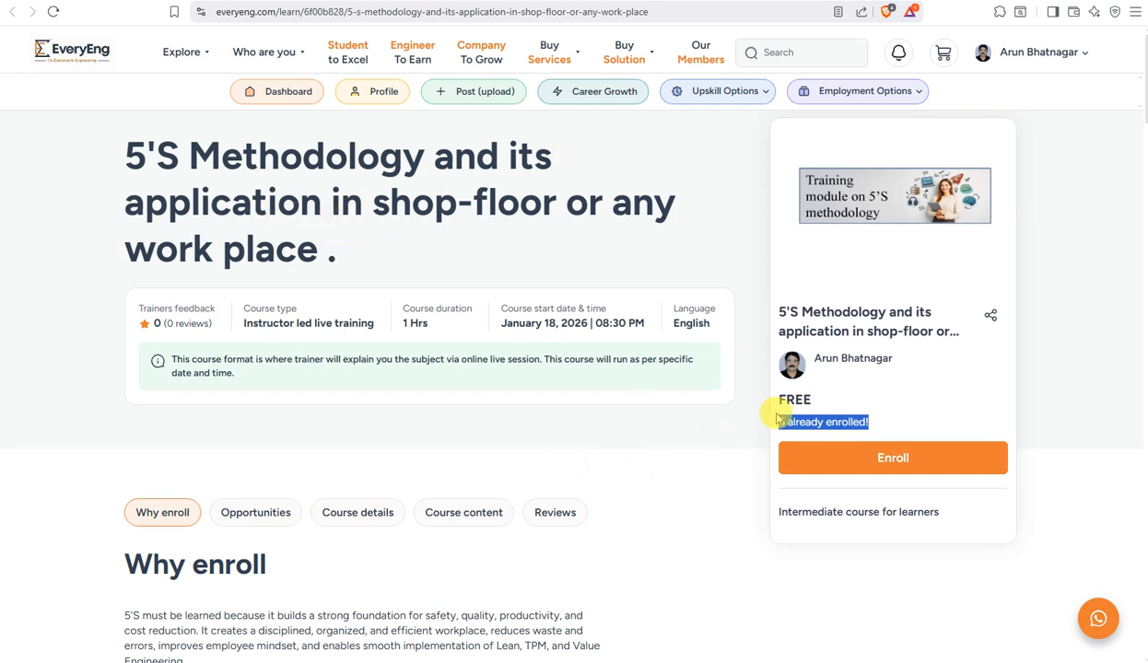
click(447, 251)
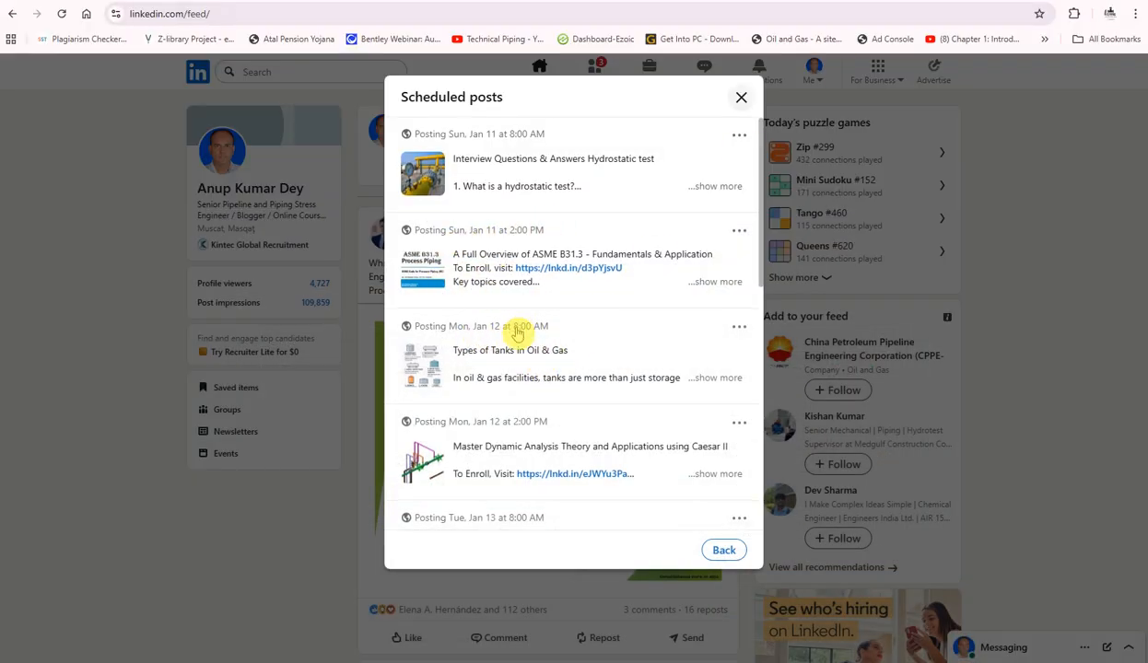
Step: Look through the scheduled posts from January 11 to January 20 for a day without a 2:00 PM post
scroll(512, 328, down, 1)
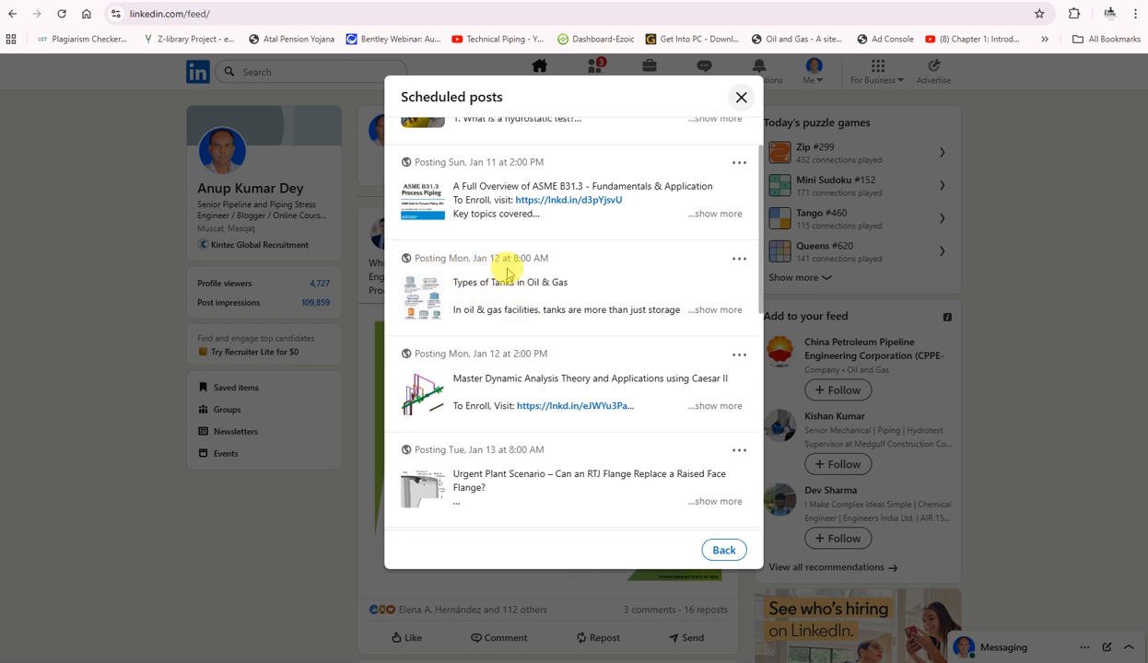
scroll(663, 307, down, 6)
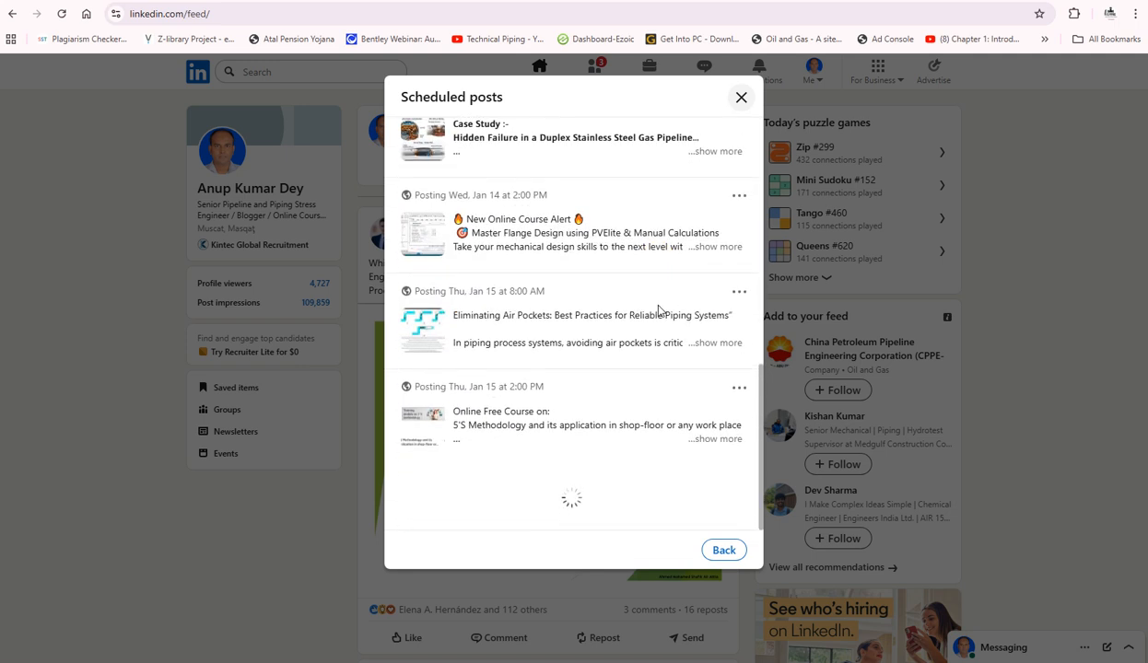
scroll(659, 311, down, 5)
scroll(658, 310, down, 3)
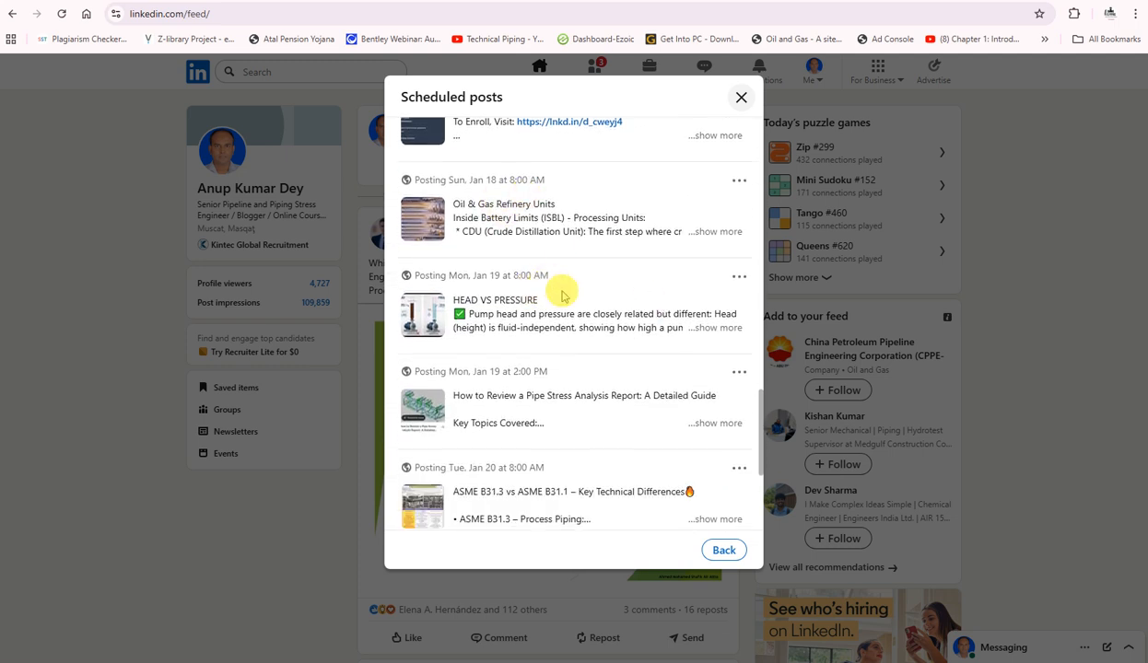
scroll(562, 295, up, 2)
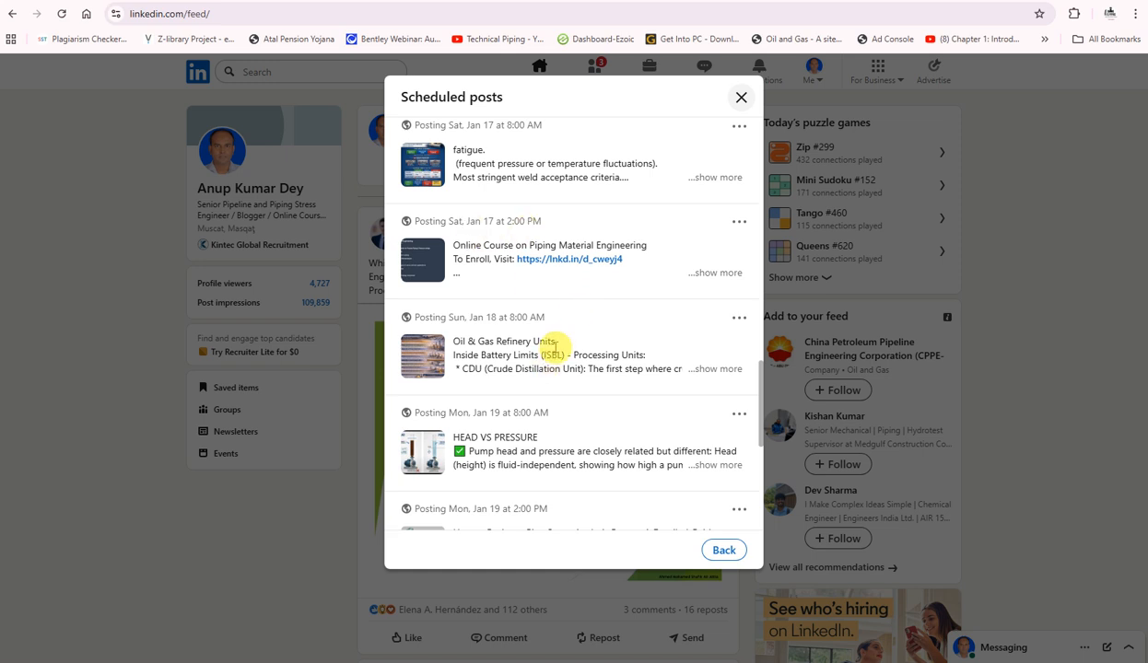
scroll(539, 339, down, 2)
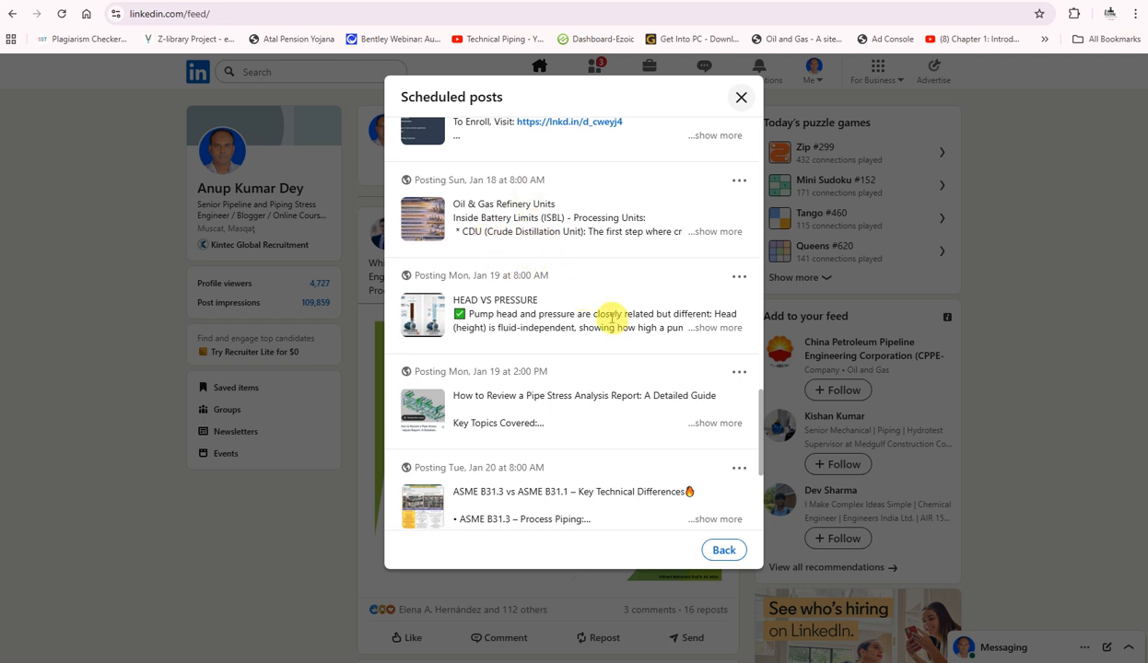
scroll(590, 323, down, 2)
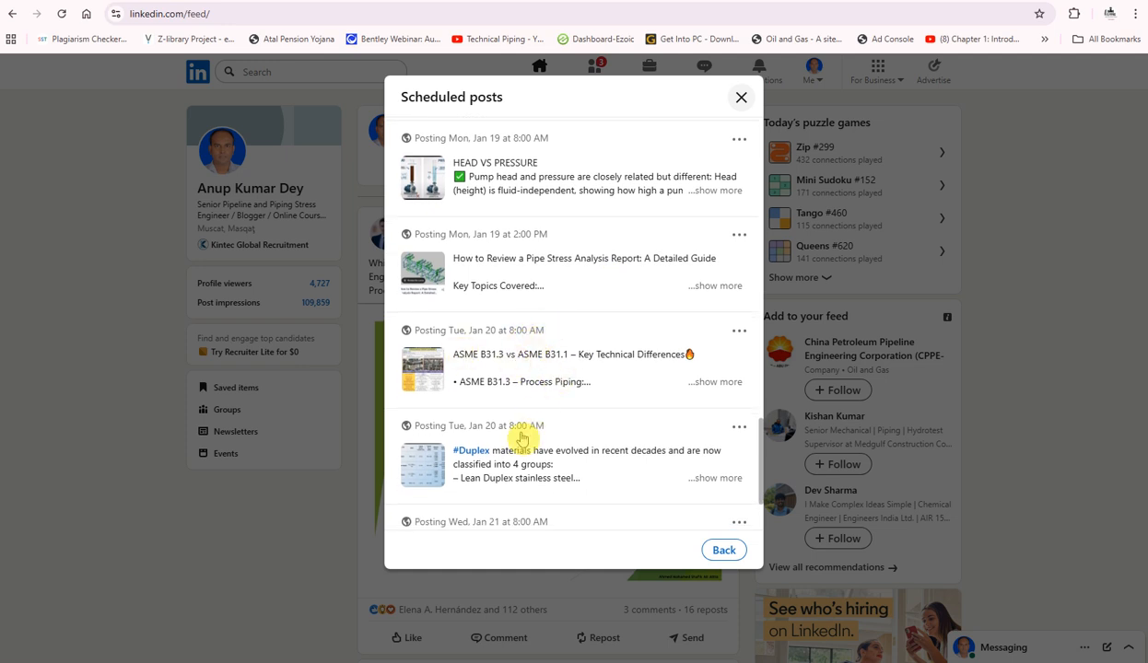
scroll(599, 373, up, 15)
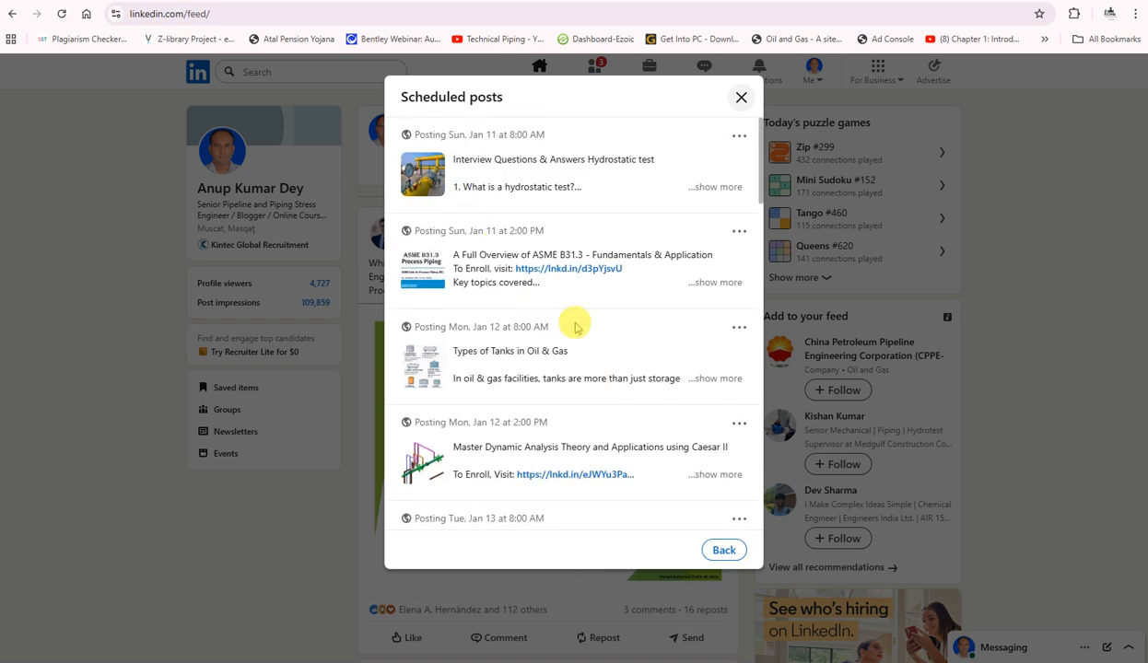
Step: Reschedule the post "Master Dynamic Analysis Theory and Applications using Caesar II" to January 18, 2026, keeping its 2:00 PM time
scroll(572, 321, down, 2)
scroll(590, 299, down, 1)
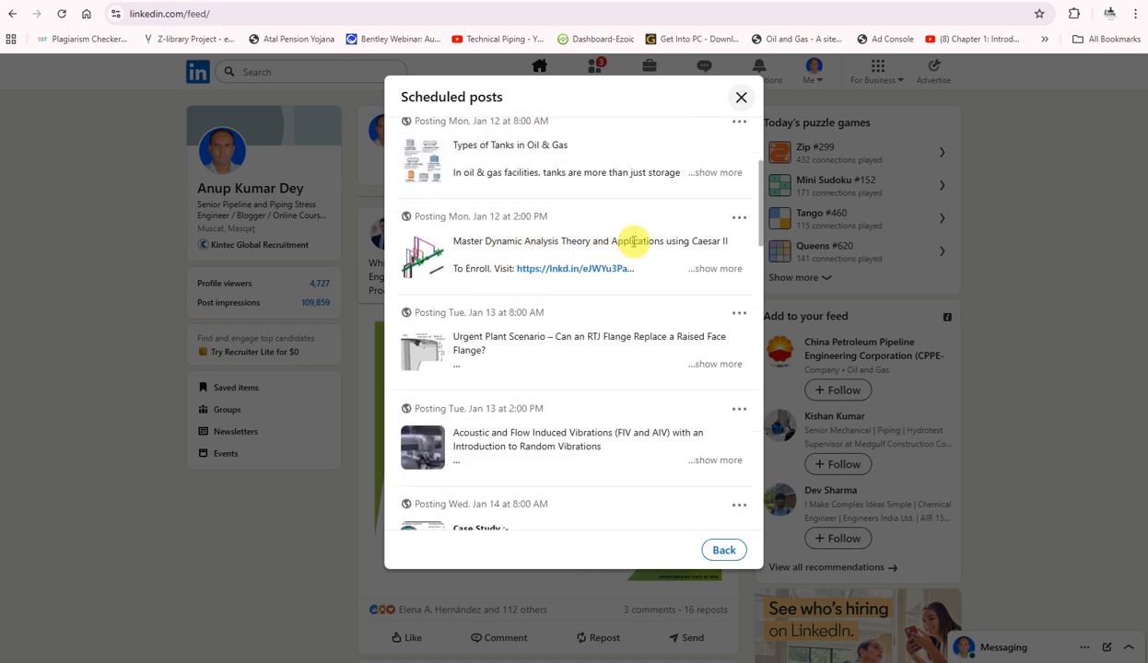
click(738, 219)
click(712, 276)
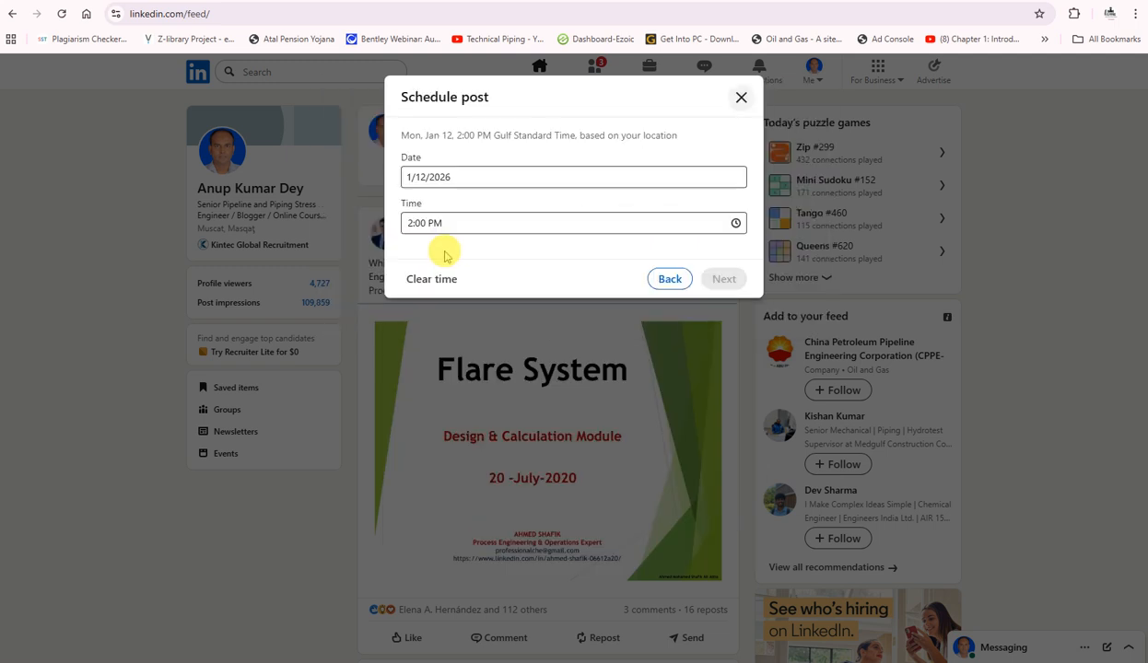
click(489, 176)
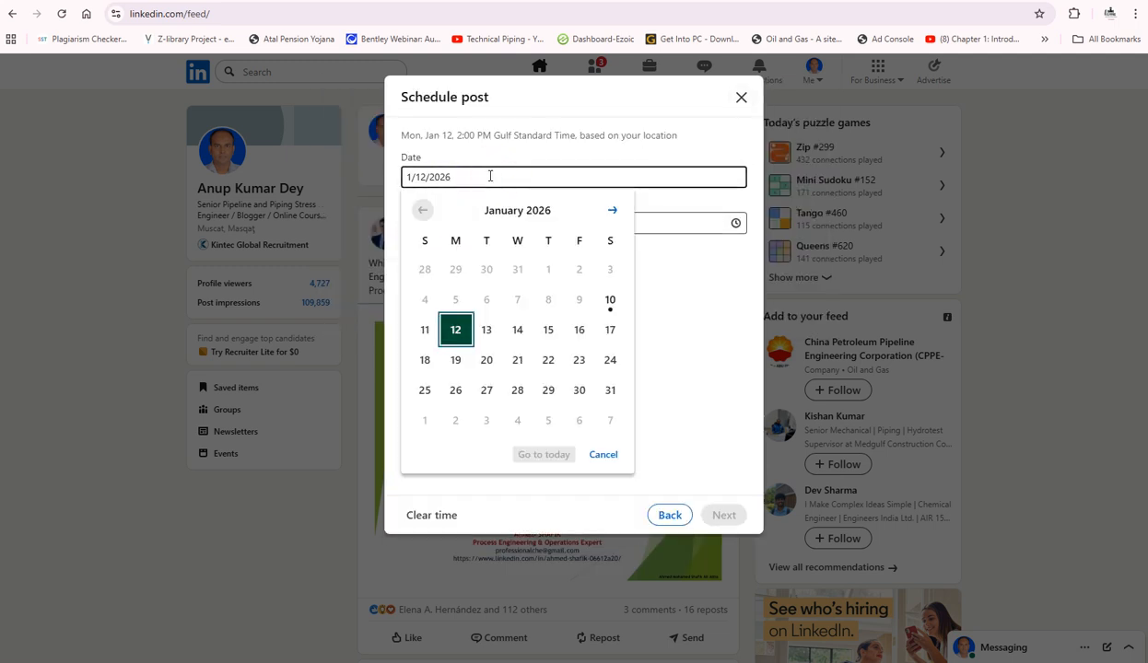
click(425, 361)
click(725, 280)
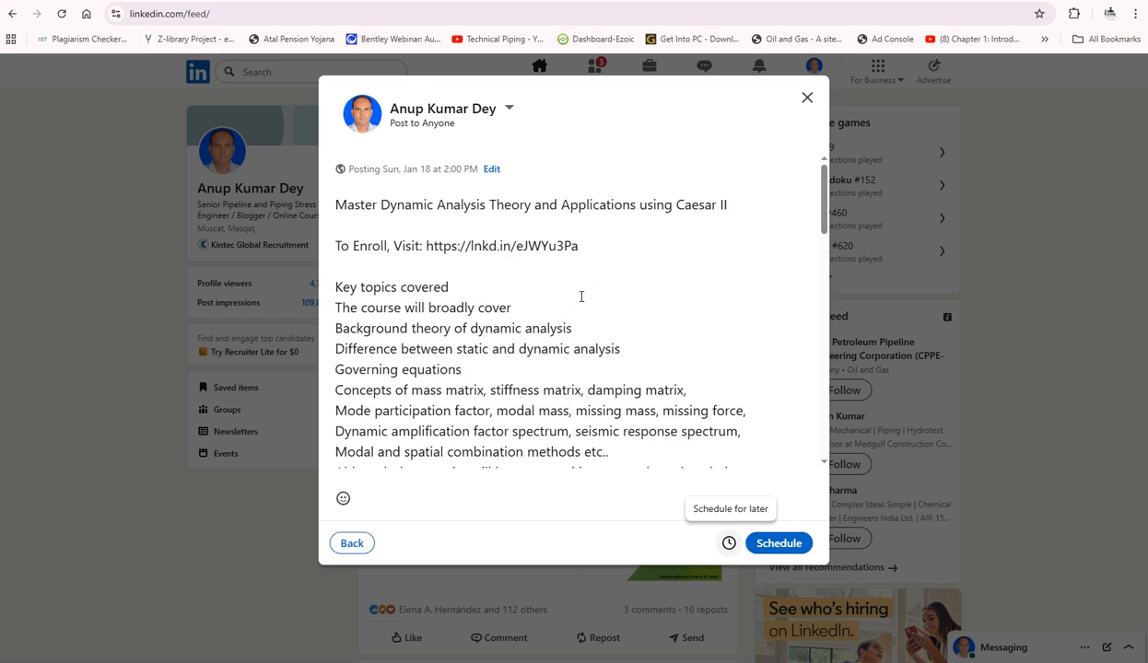
scroll(581, 295, down, 10)
click(777, 545)
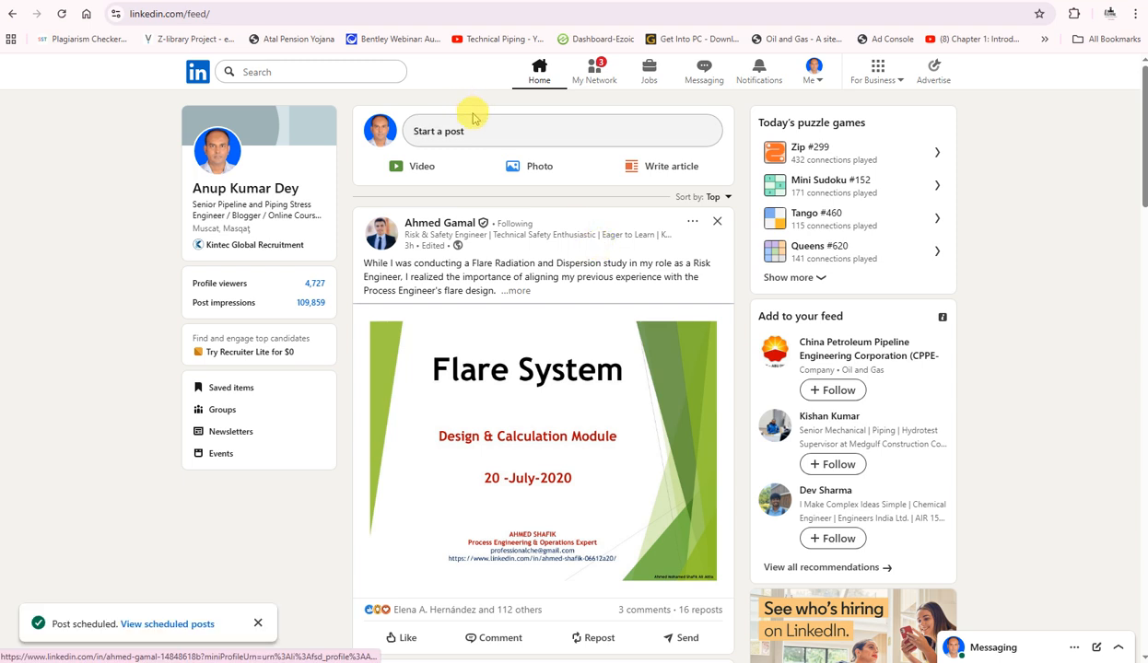
Step: Start another new post and open the list of all scheduled posts from its scheduling settings
click(468, 130)
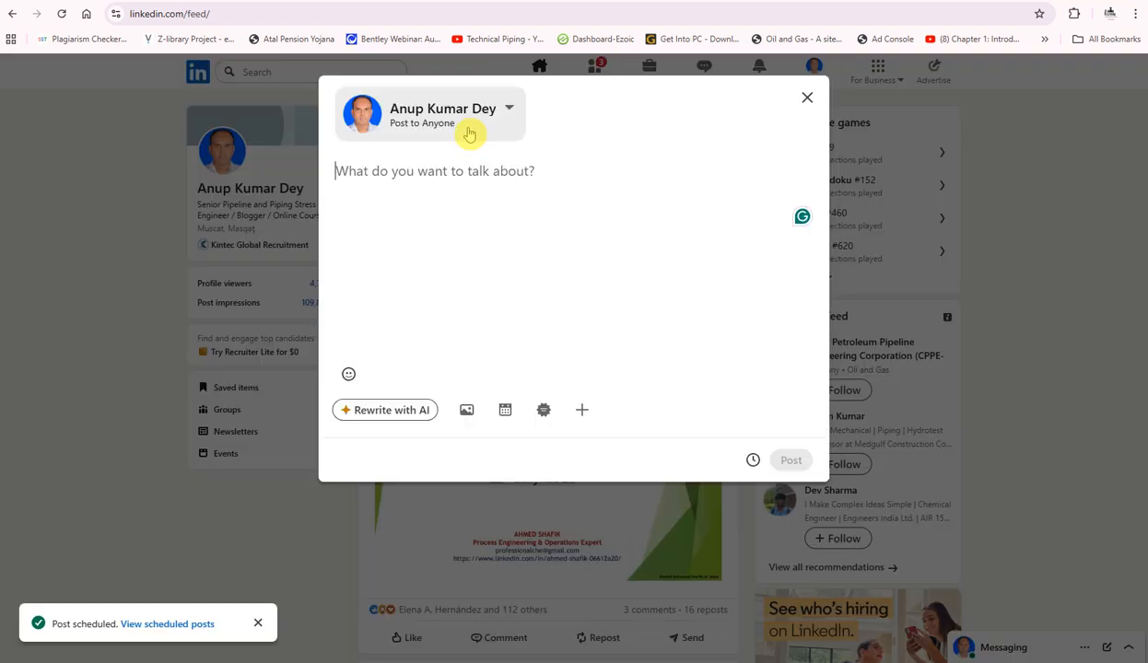
click(749, 462)
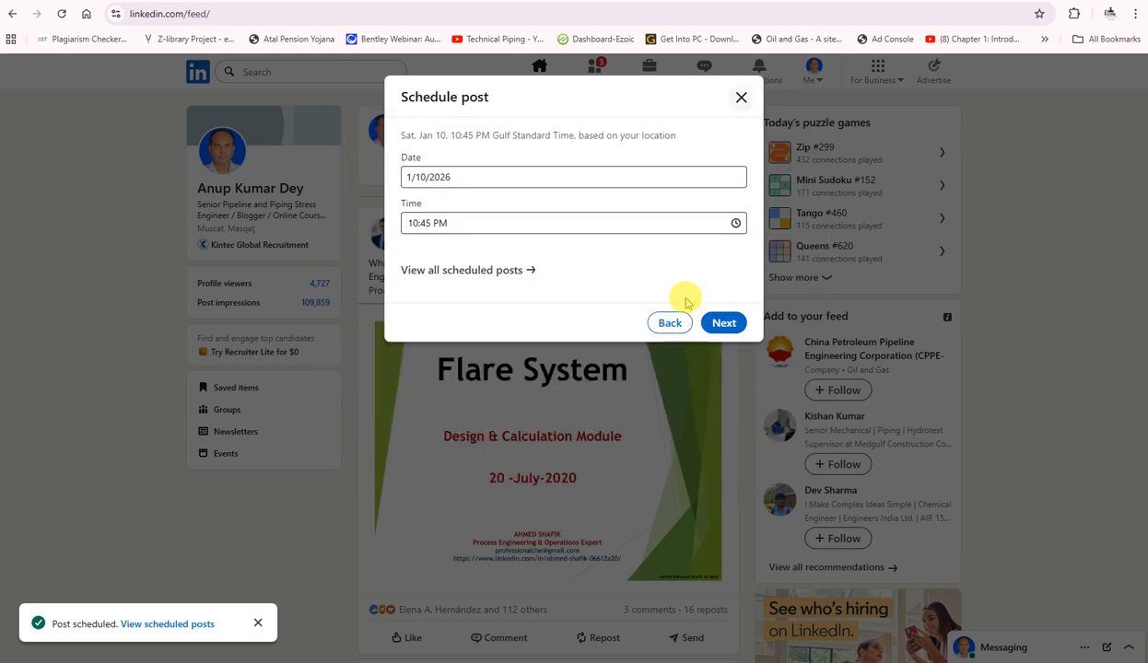
click(471, 273)
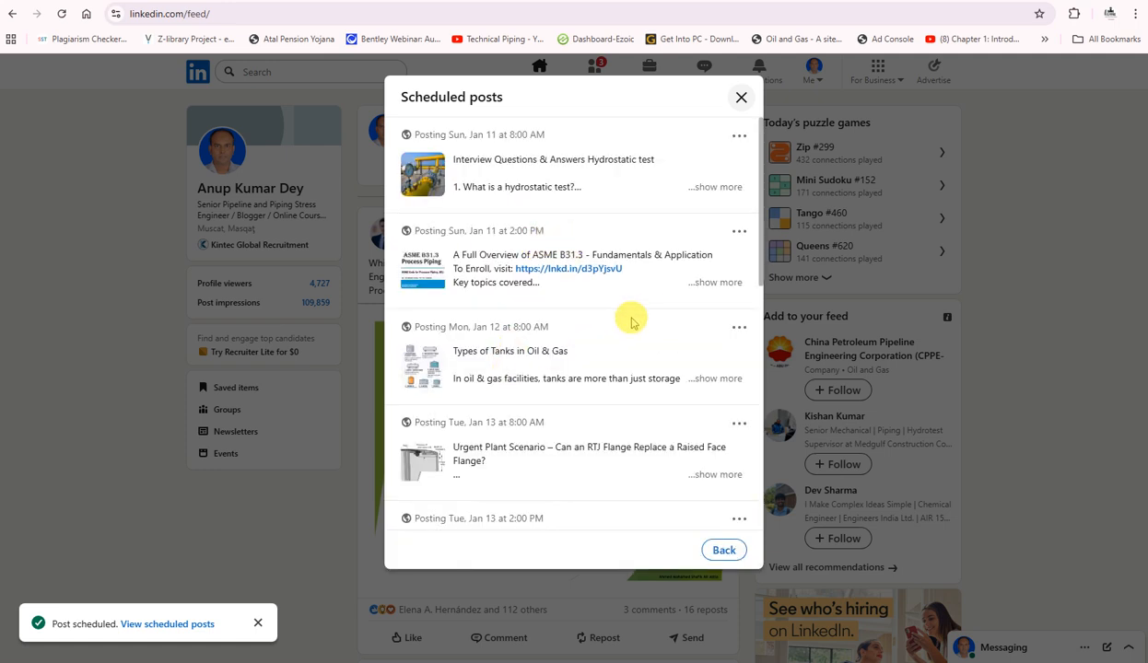
Step: Reschedule the January 16 post "Static and Dynamic Slug Flow Analysis Using CAESAR II" to January 20, 2026, keeping its 2:00 PM time
scroll(571, 333, down, 2)
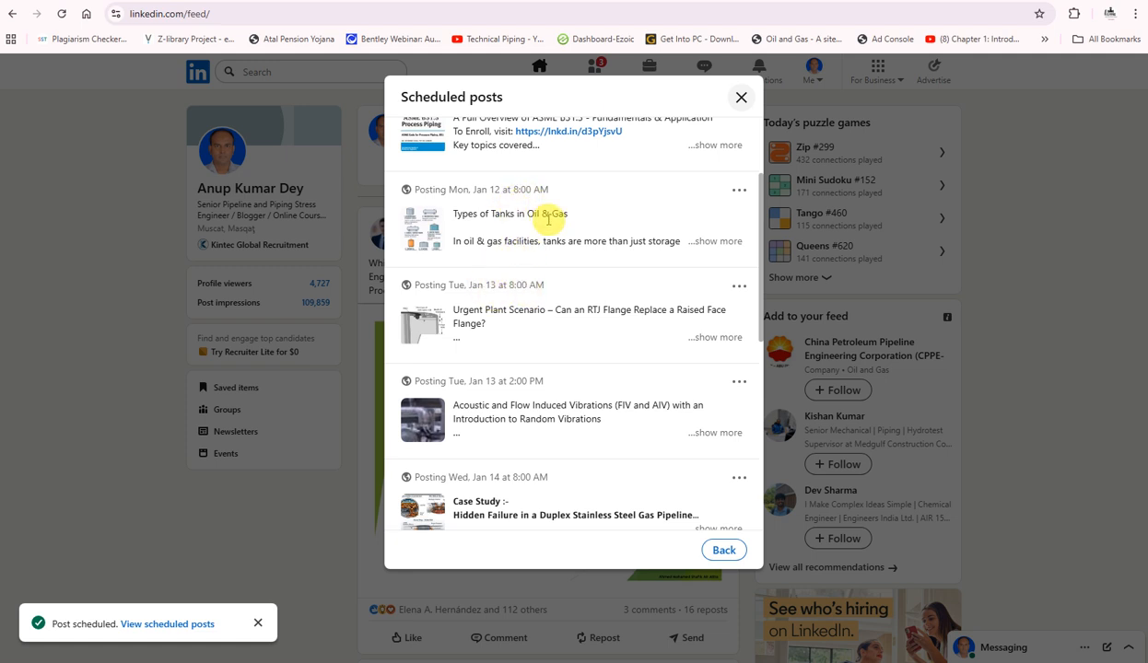
scroll(587, 311, down, 3)
scroll(588, 314, down, 3)
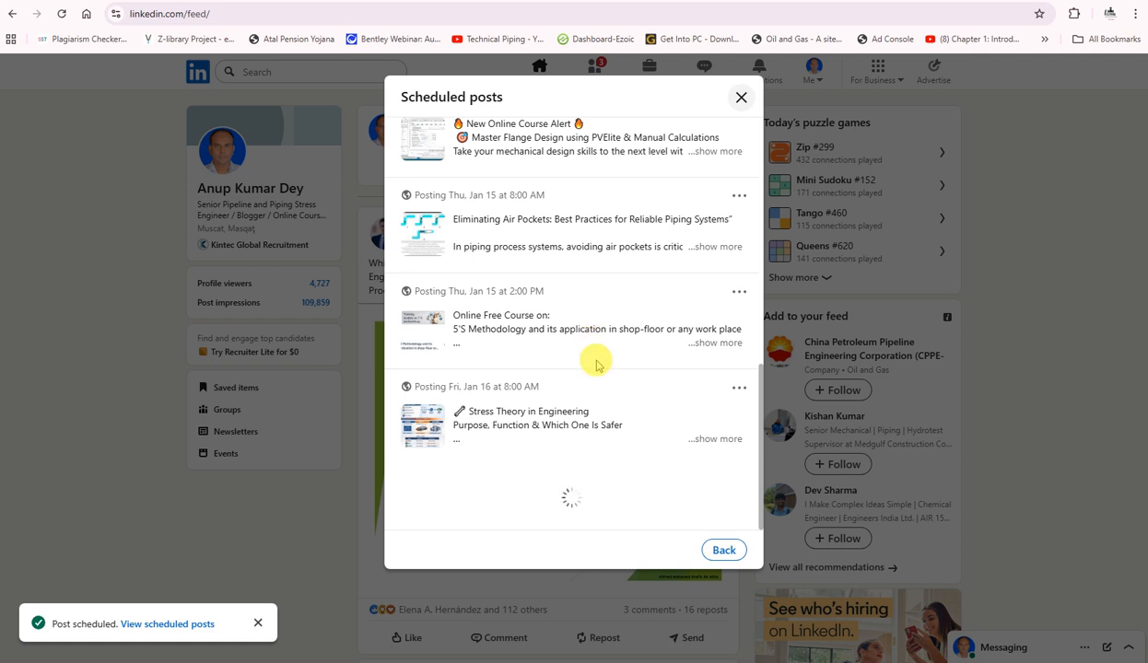
scroll(617, 360, down, 1)
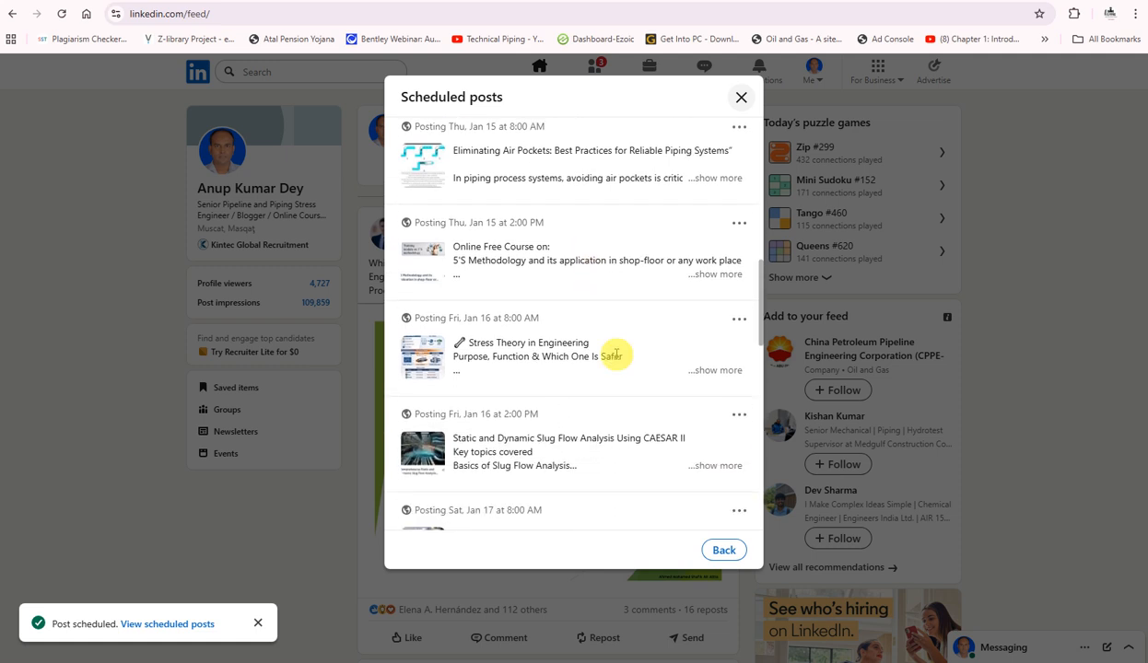
scroll(616, 355, down, 1)
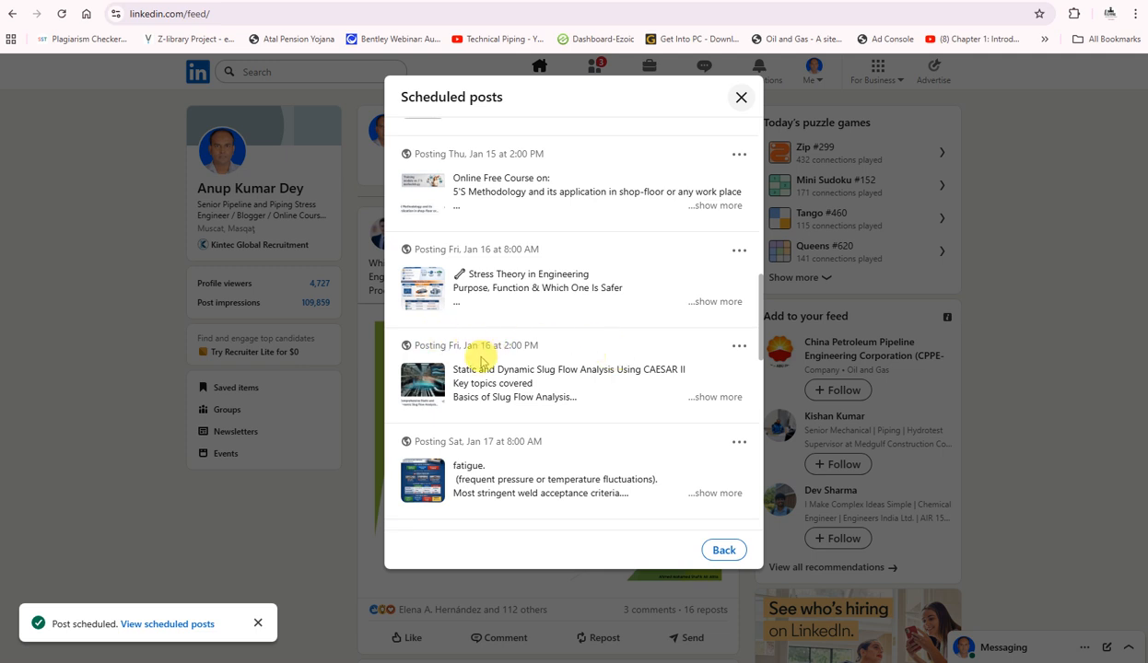
scroll(572, 343, down, 2)
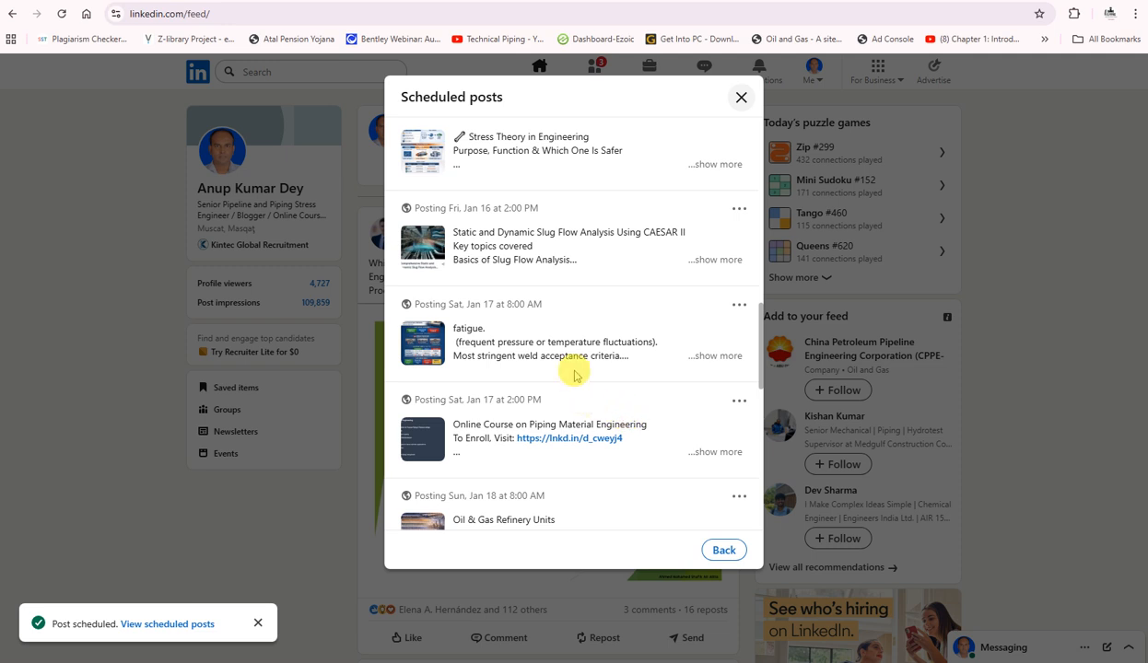
scroll(571, 372, up, 1)
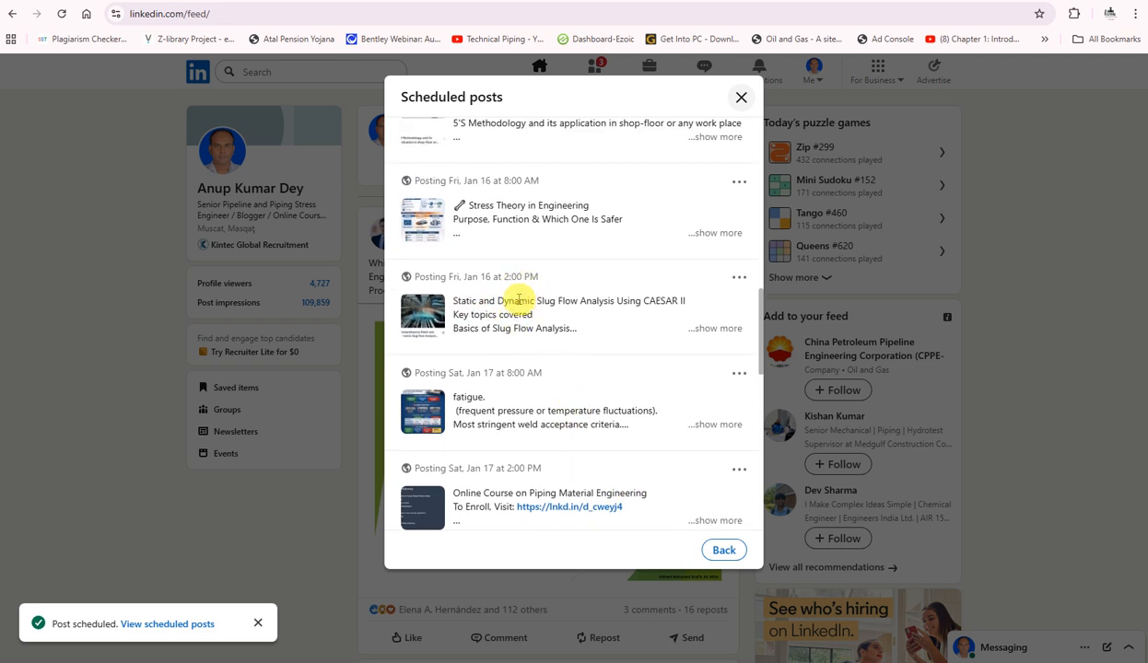
click(737, 280)
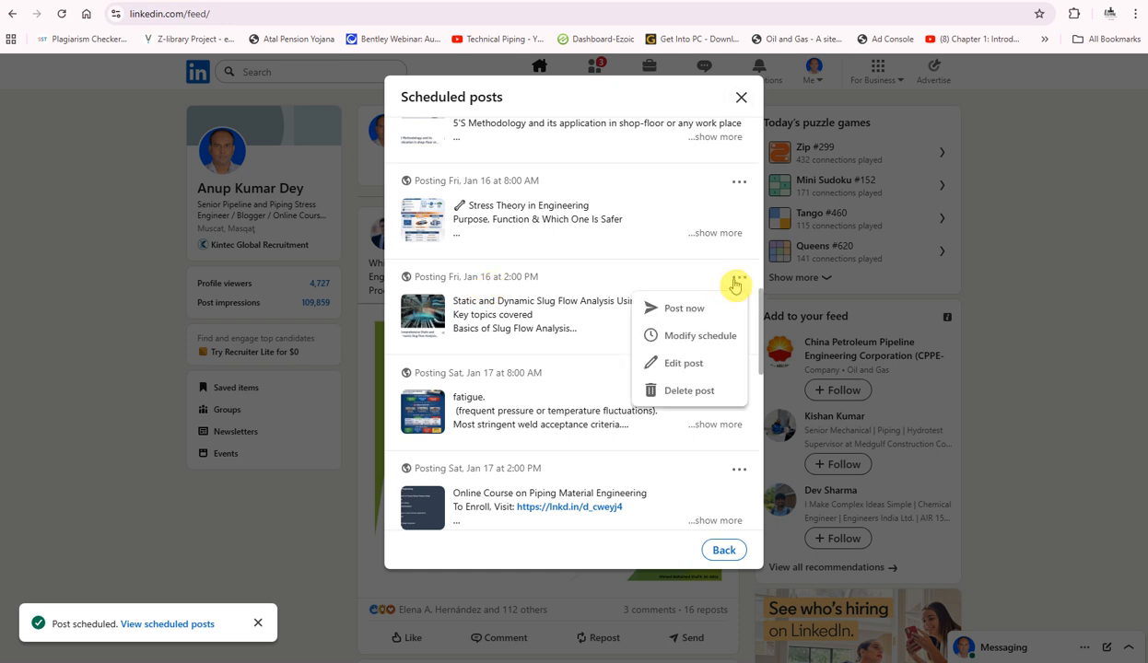
click(695, 336)
click(473, 177)
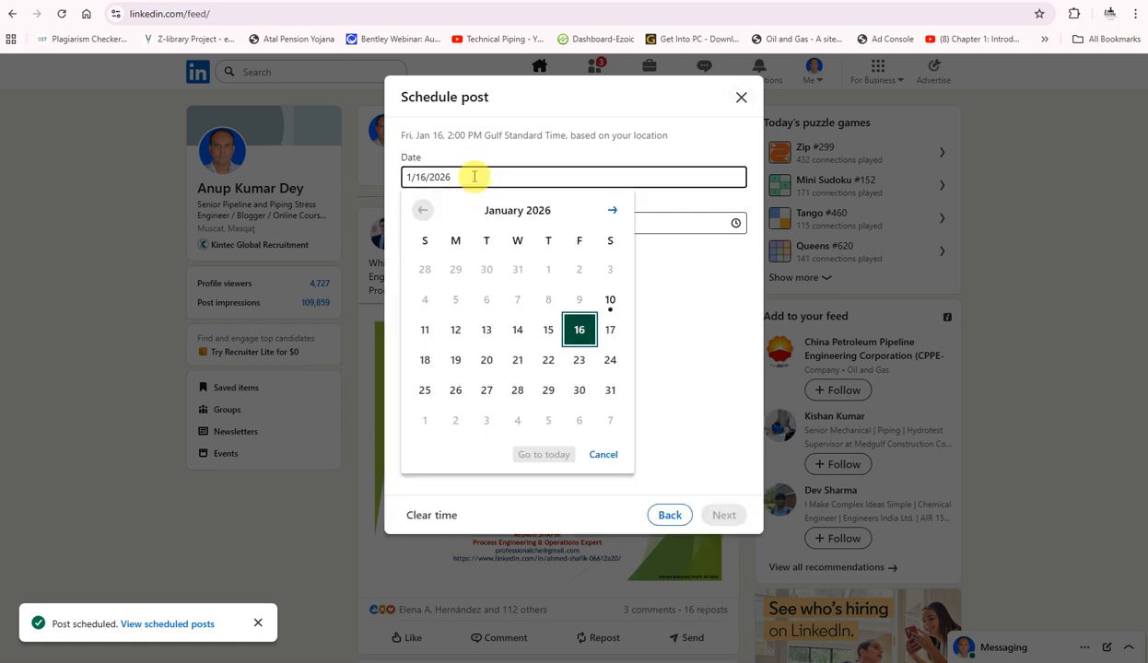
click(494, 367)
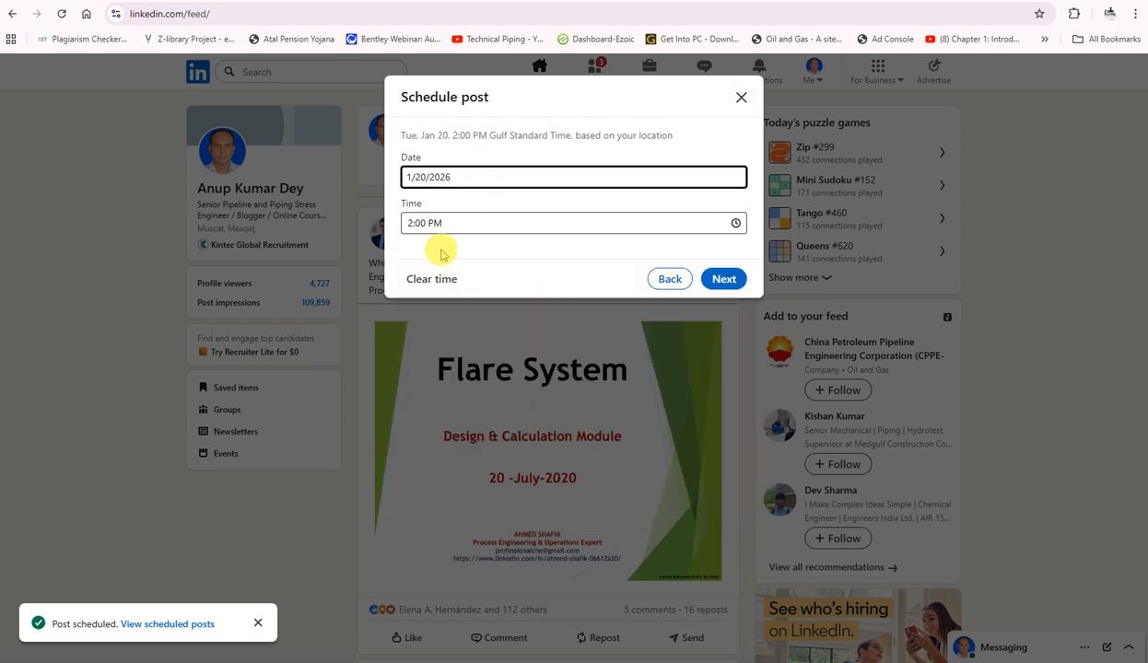
click(712, 279)
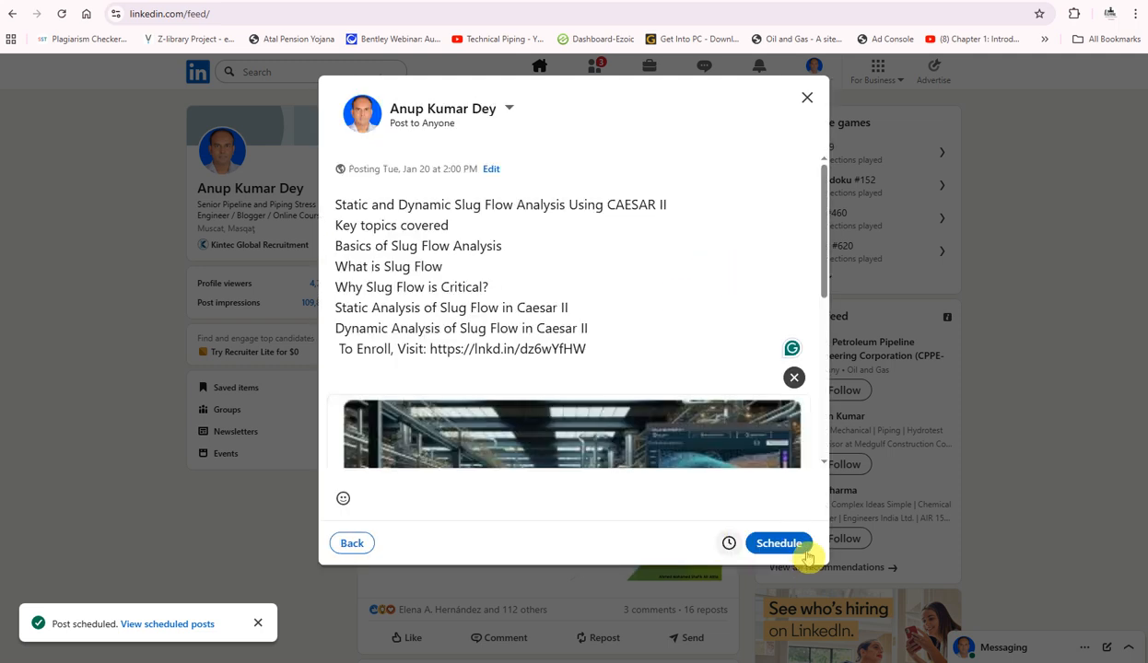
click(780, 544)
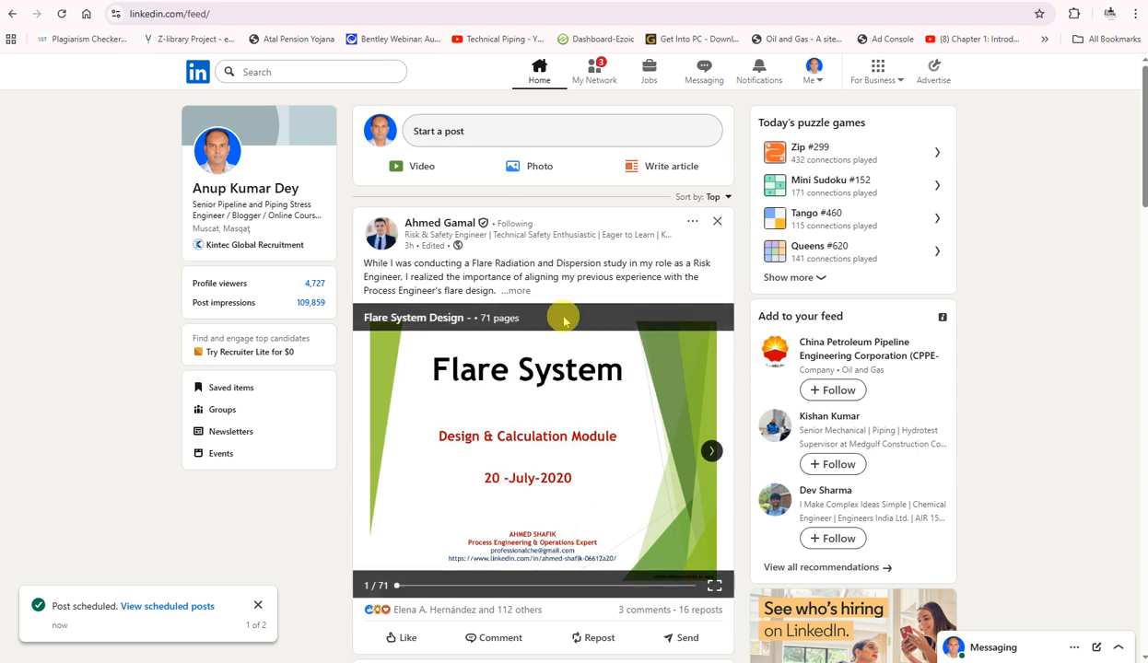
Step: Start a new post and paste the copied 5'S methodology training image into it
click(468, 133)
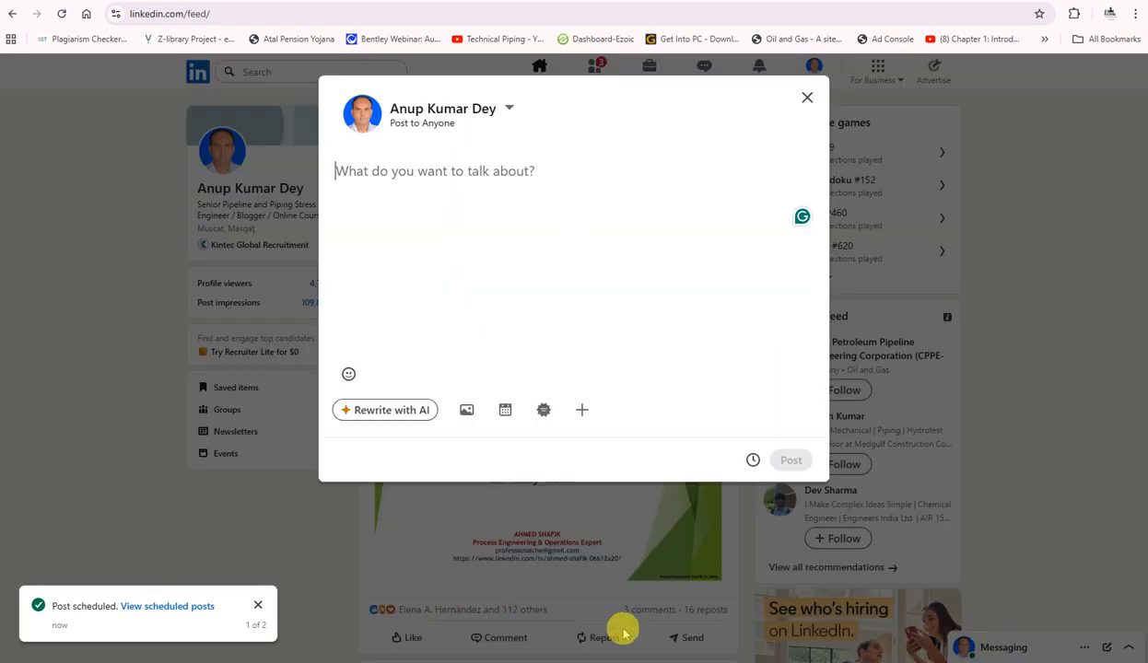
click(703, 662)
right_click(864, 209)
click(897, 232)
click(437, 190)
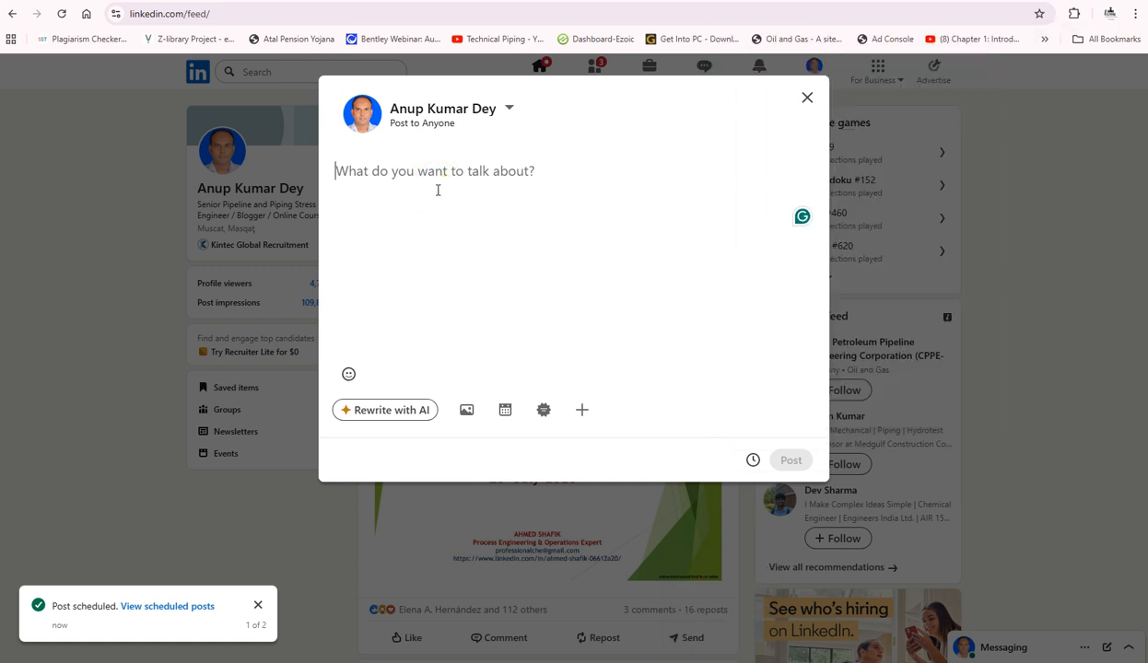
key(ctrl+v)
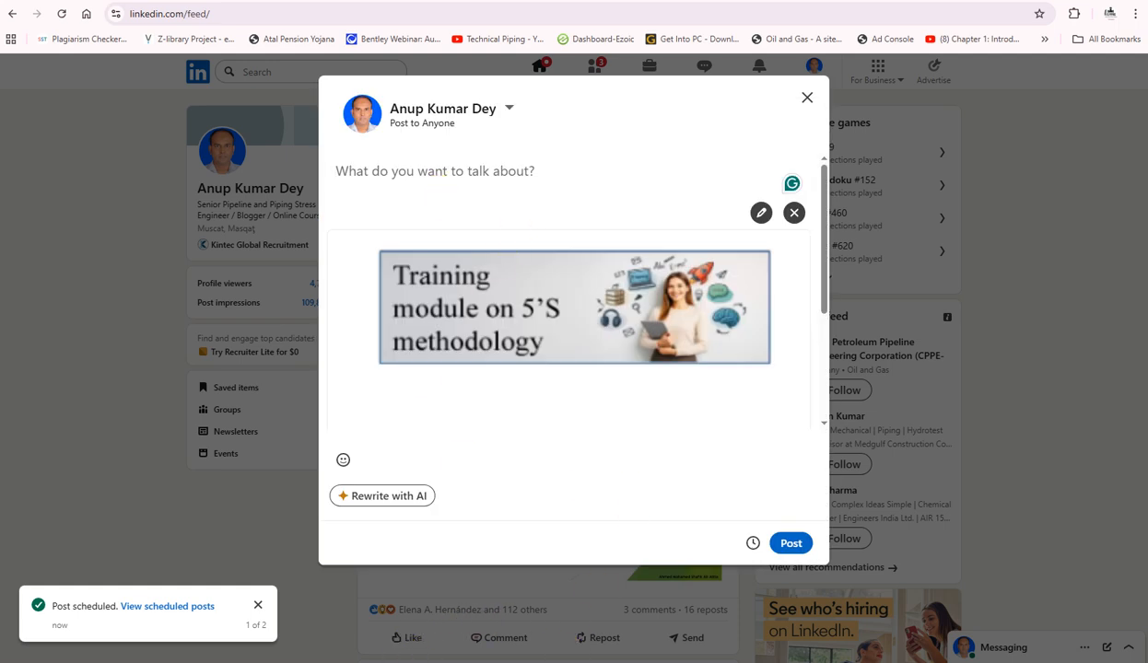
Step: Copy the whole 5'S Methodology course announcement from the Notepad file and paste it as the post's text
key(alt+Tab)
drag(452, 541, 282, 333)
right_click(339, 358)
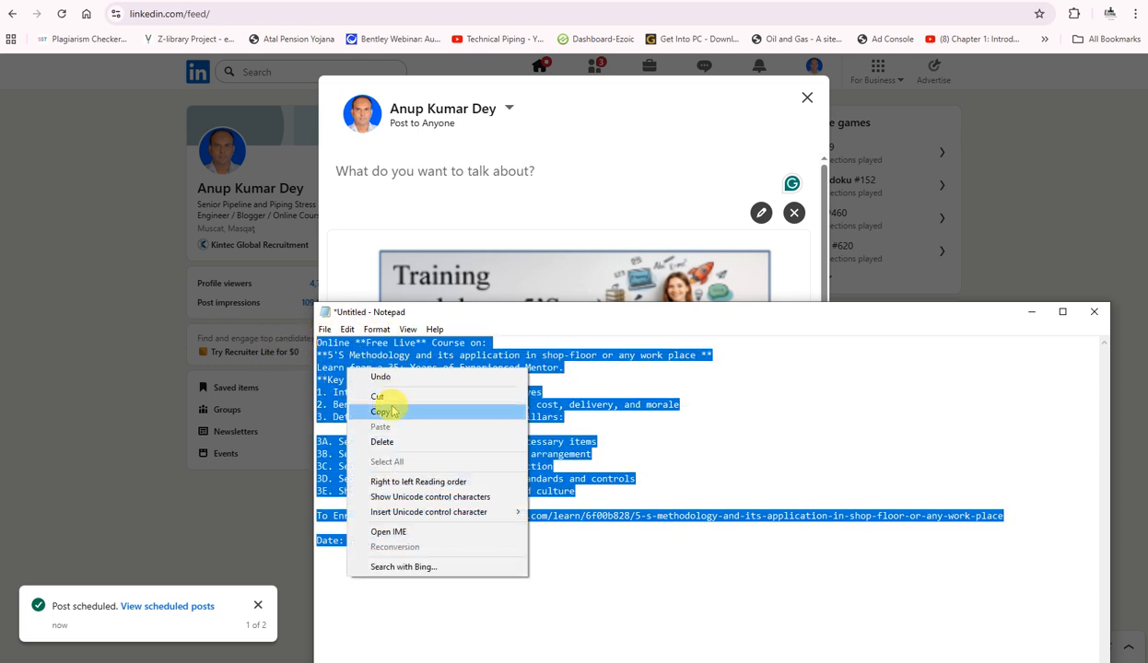
click(374, 406)
click(376, 179)
key(ctrl+v)
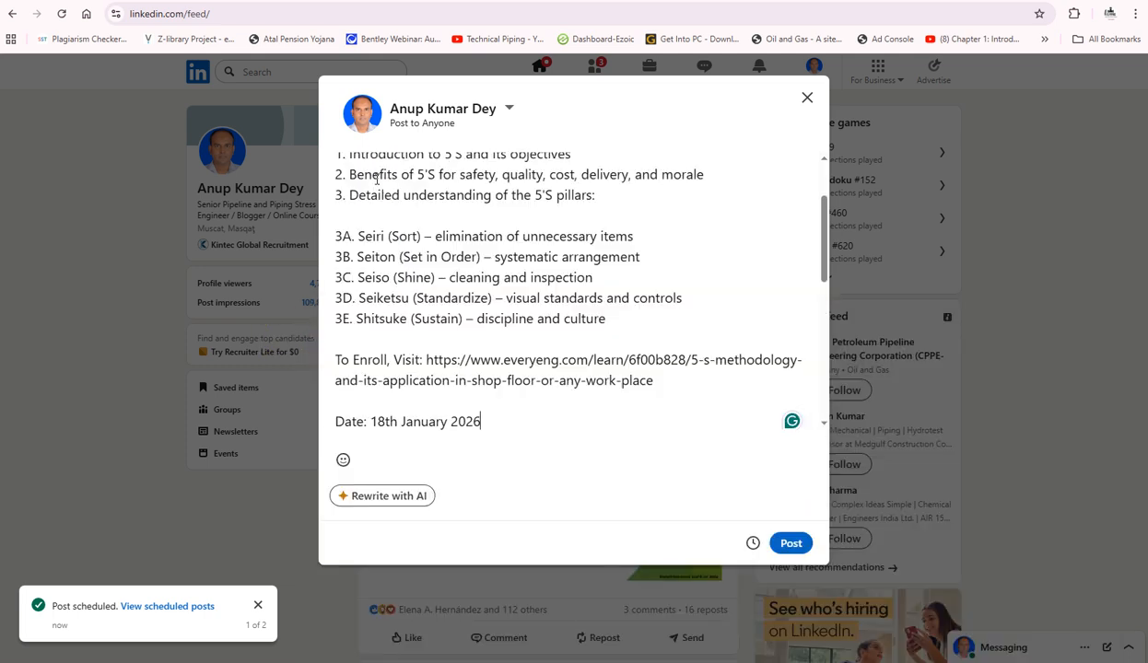
Step: Add the line "Time: 8:30 PM IST" below the date and change "Free" to "FREE" in the post's opening line
key(Return)
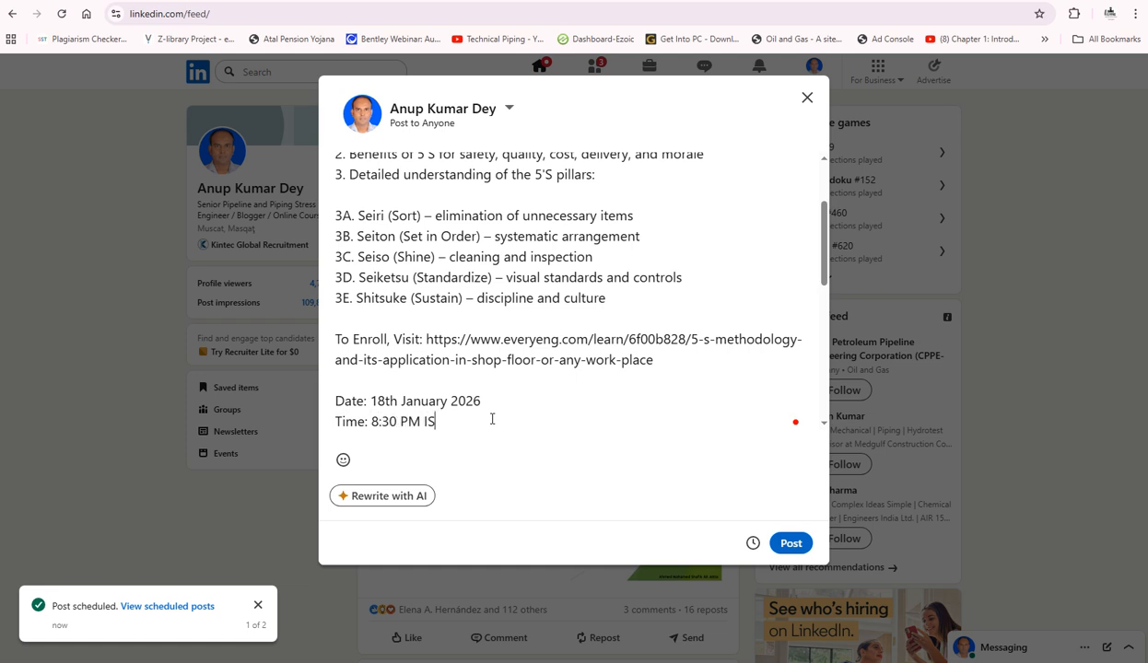
scroll(481, 369, up, 3)
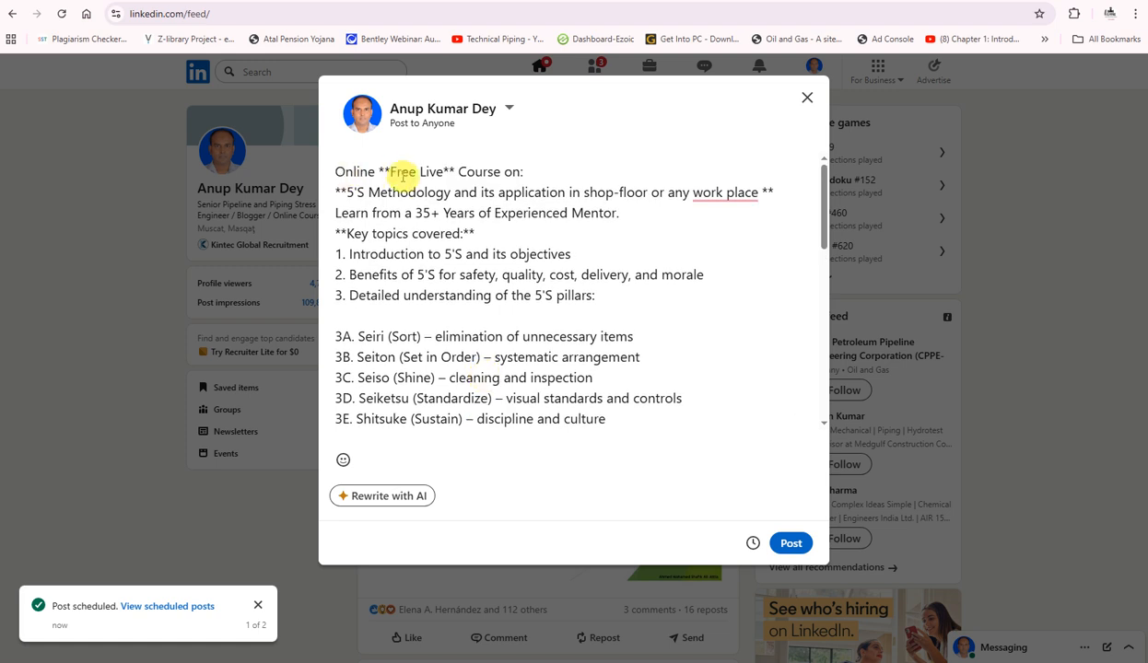
click(394, 172)
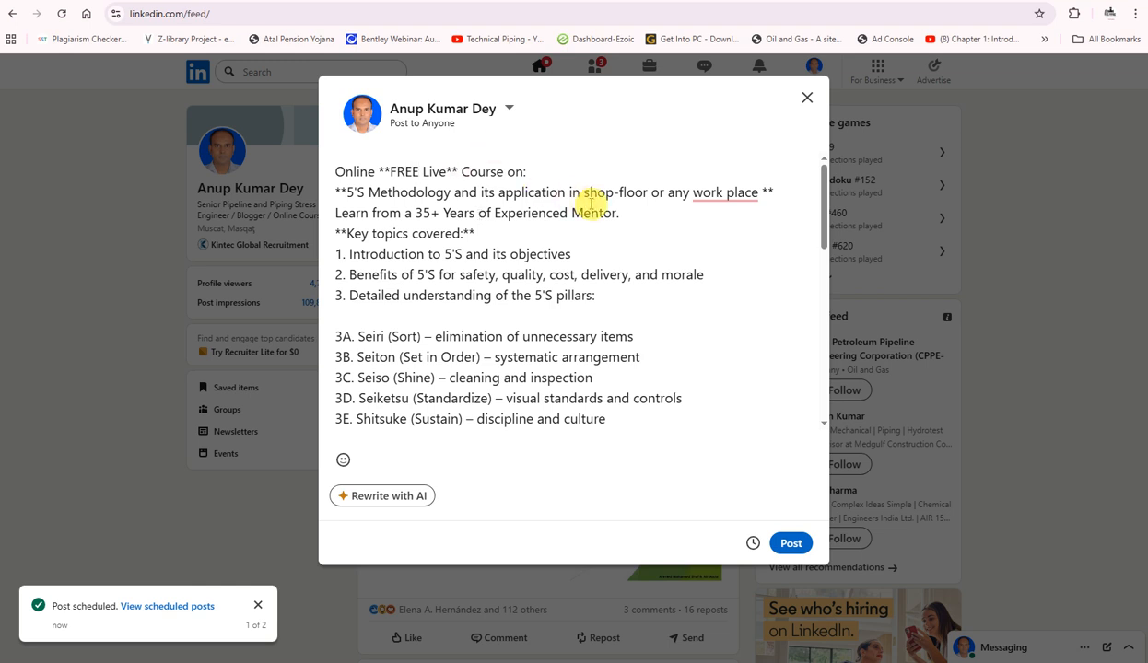
scroll(685, 231, down, 5)
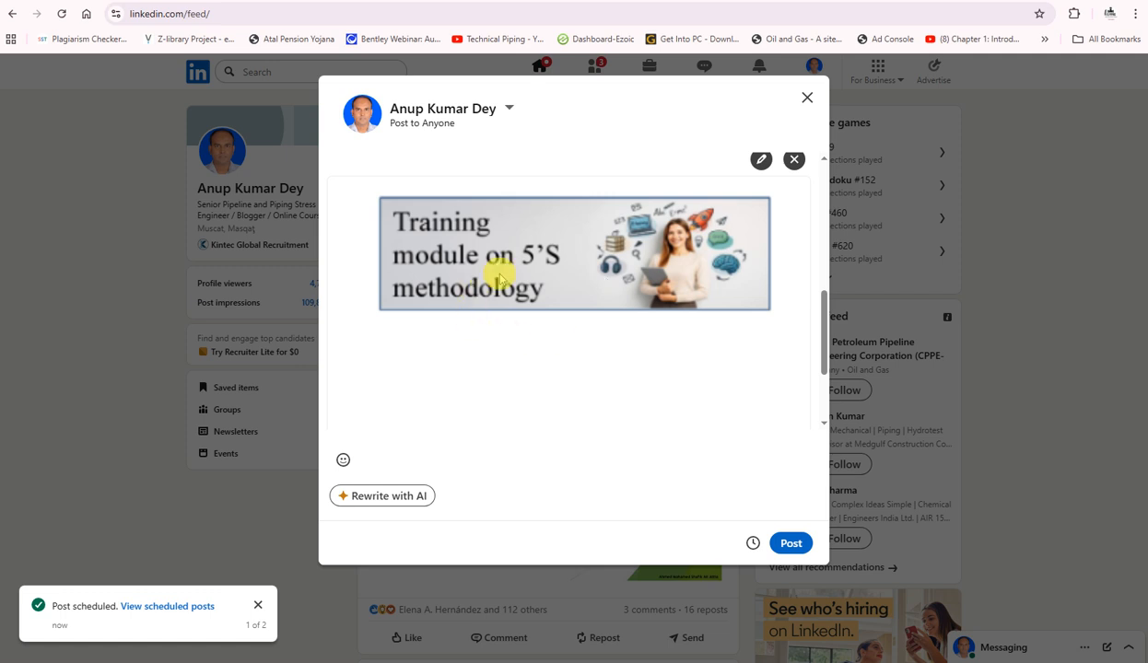
scroll(527, 317, up, 3)
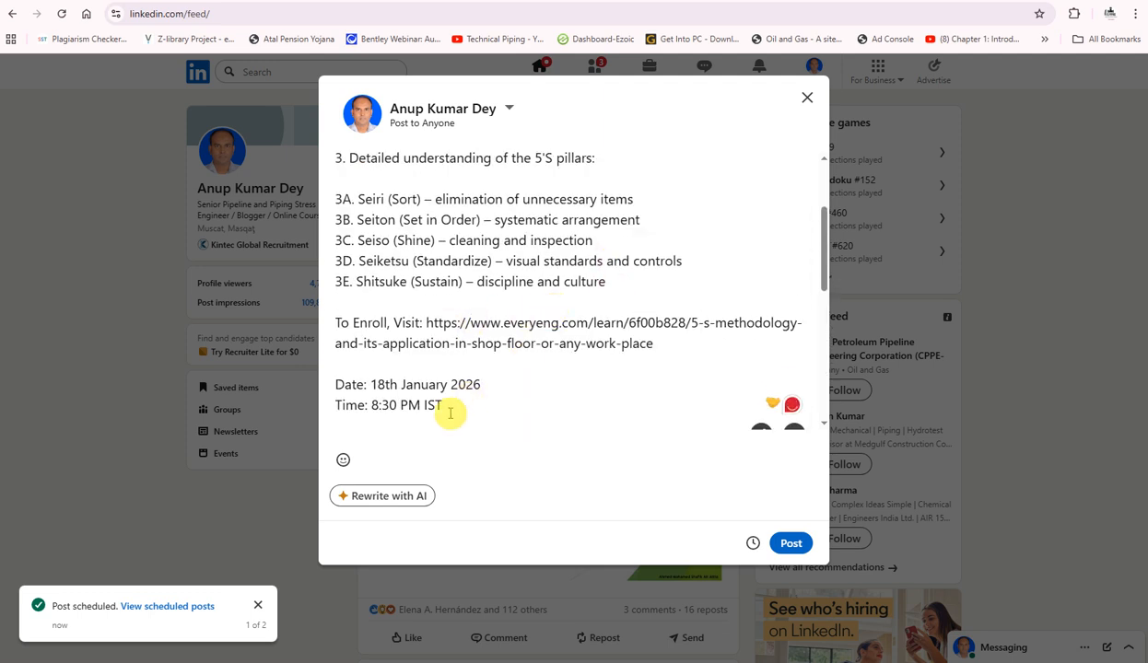
Step: Copy the complete text of the 5'S Methodology post to the clipboard
key(ctrl+a)
right_click(416, 237)
click(459, 297)
click(702, 315)
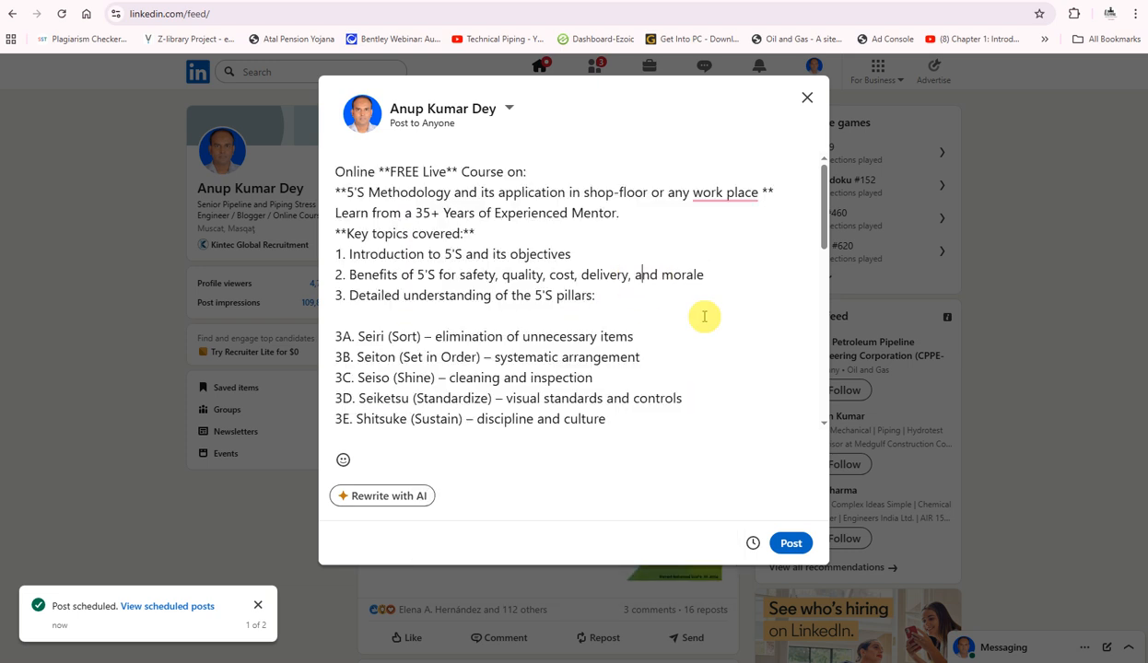
Step: Schedule the 5'S Methodology course post for January 12, 2026 at 2:00 PM
scroll(704, 316, down, 5)
scroll(702, 316, down, 3)
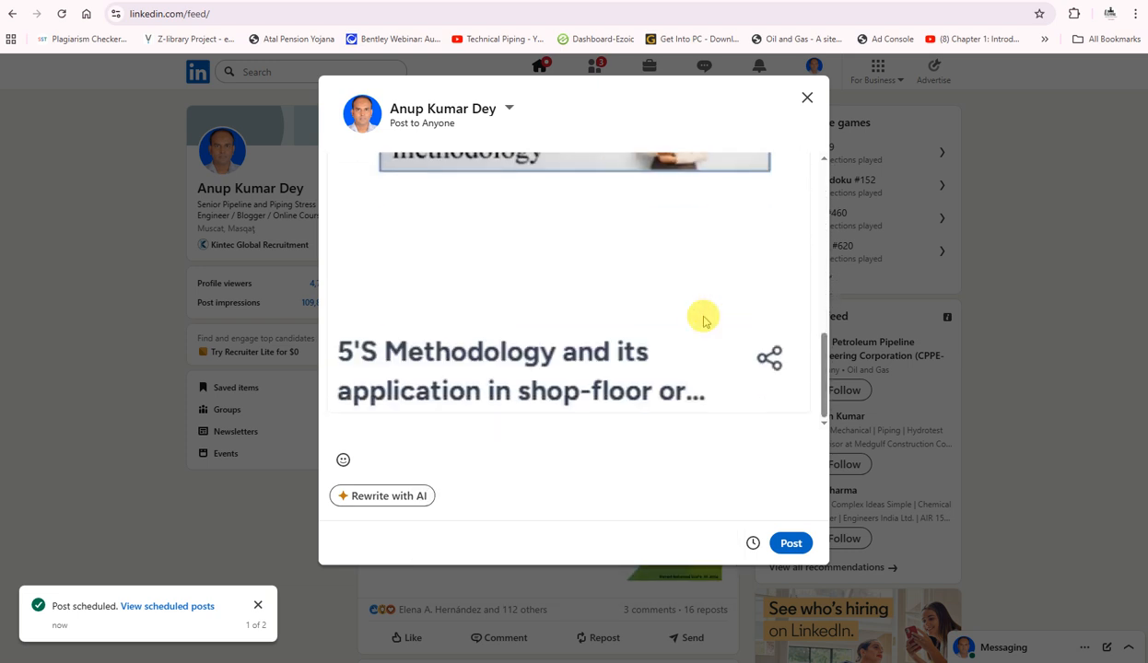
click(753, 543)
click(482, 176)
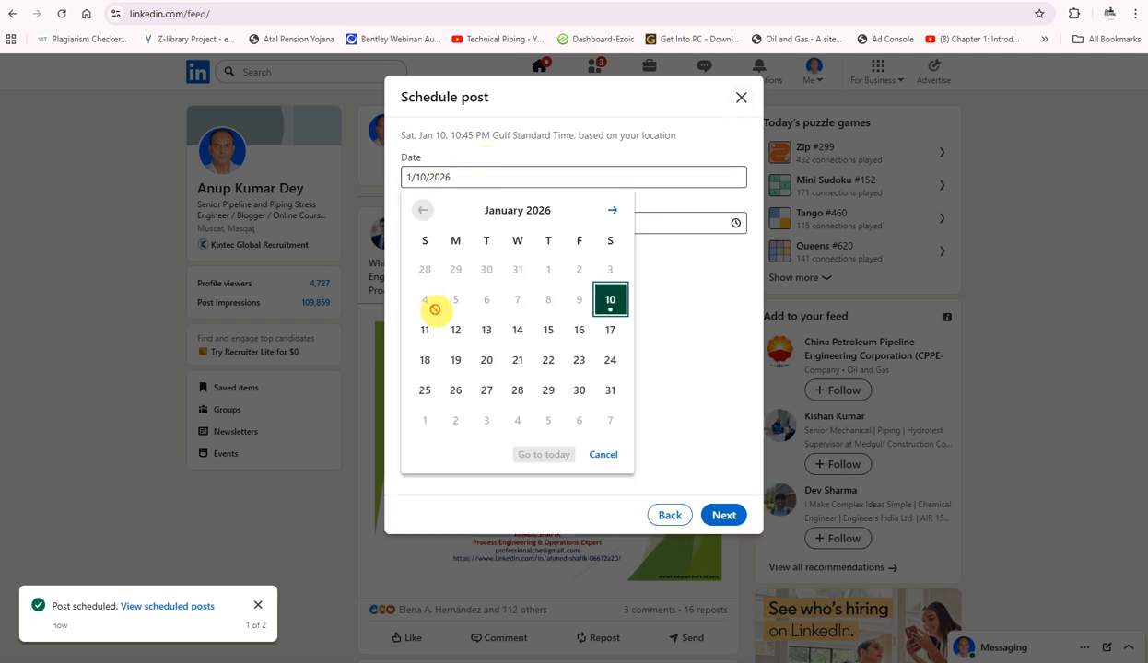
click(459, 334)
click(474, 222)
scroll(489, 312, up, 2)
scroll(489, 314, up, 5)
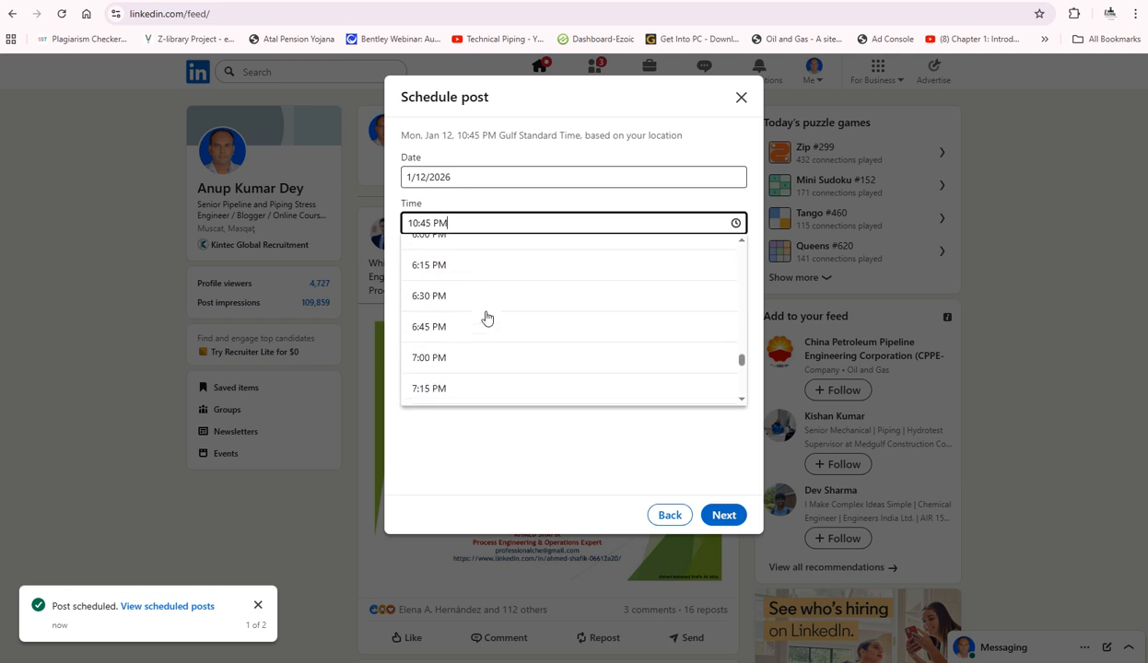
scroll(486, 317, up, 5)
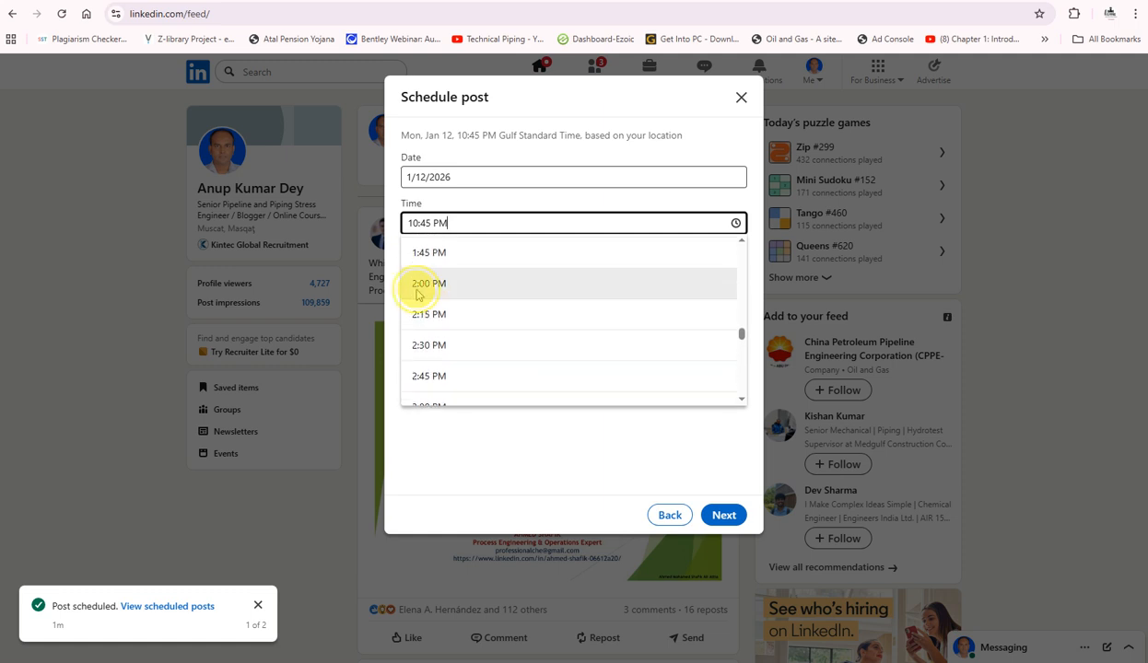
click(419, 287)
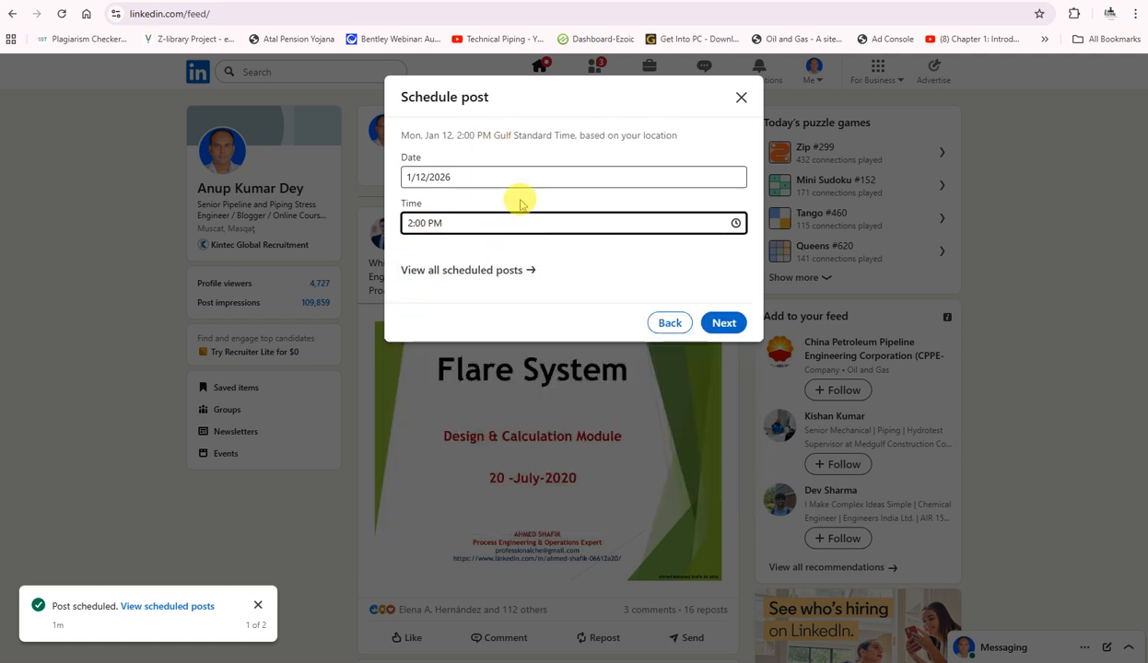
click(724, 323)
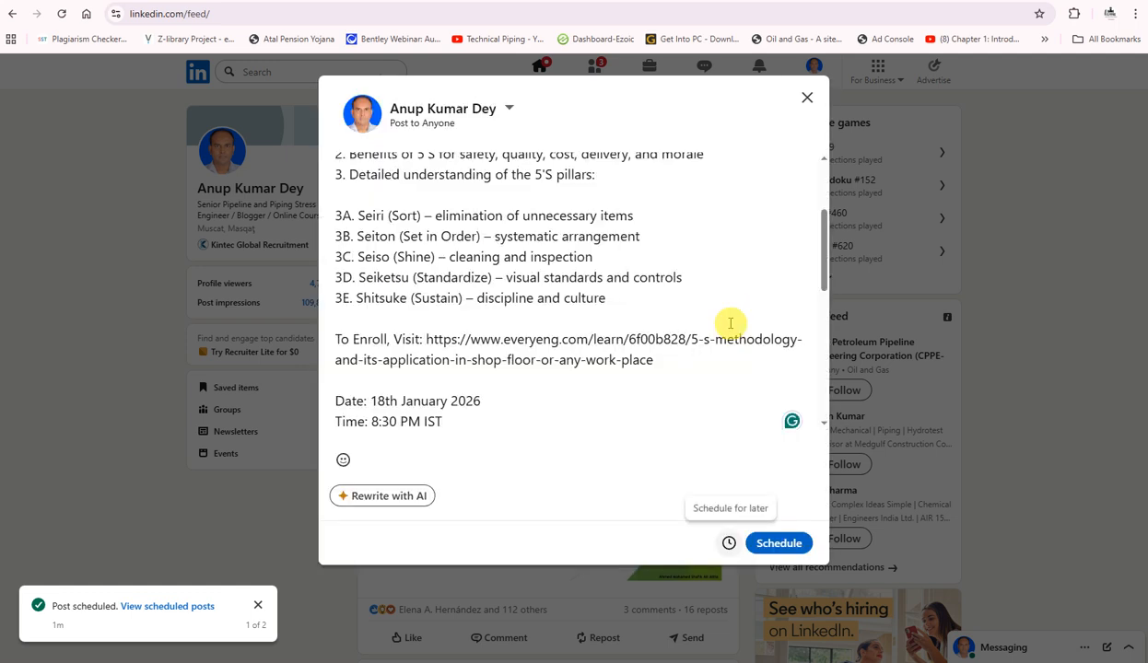
scroll(661, 292, down, 5)
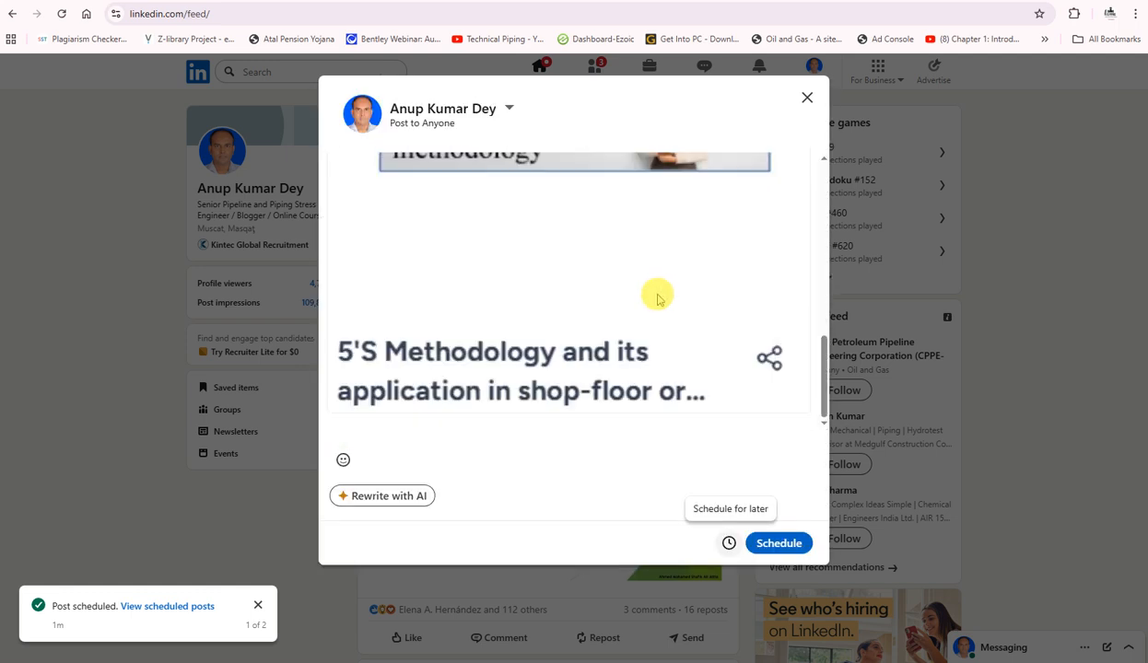
click(779, 543)
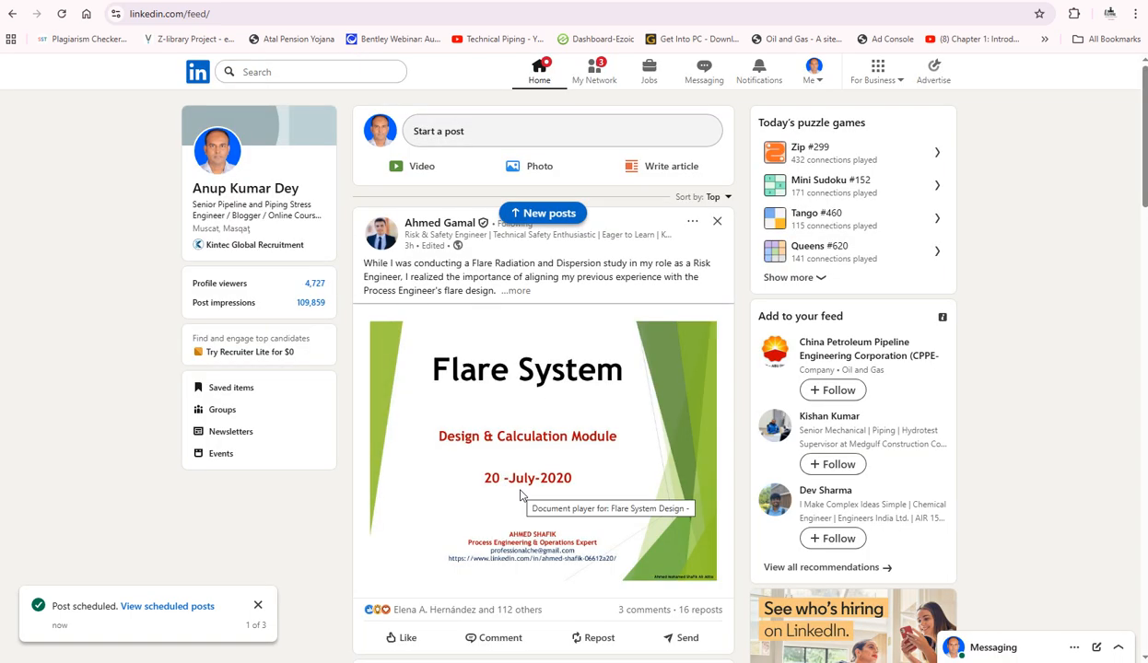
Step: Check the list of scheduled posts from January 11 onward for a further open 2:00 PM slot
click(487, 131)
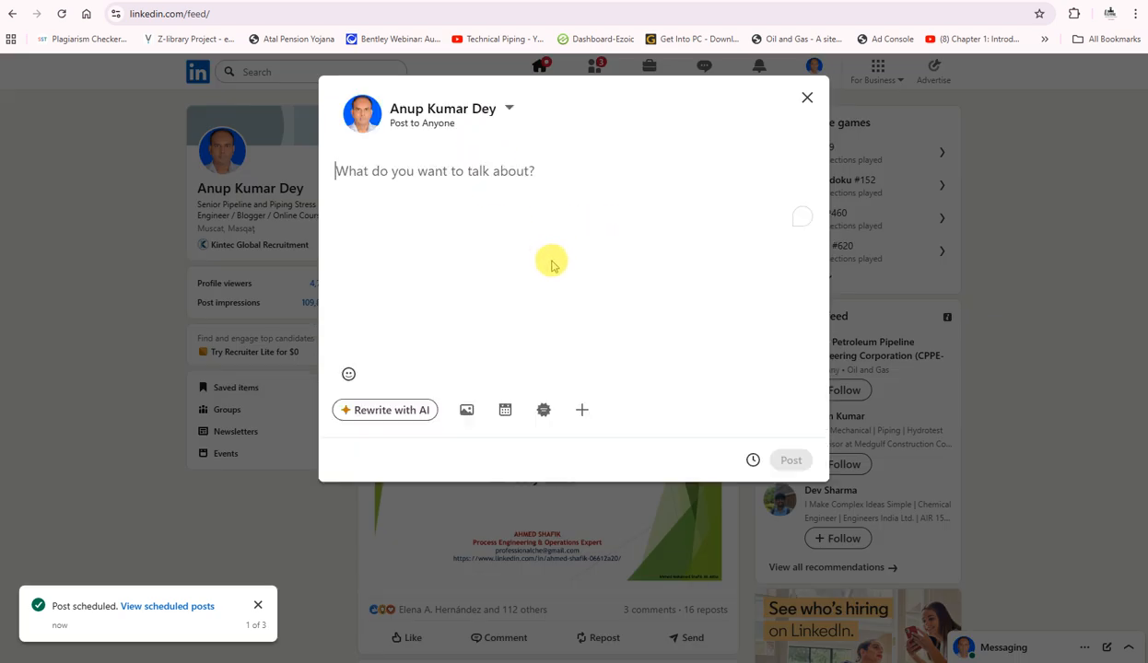
click(753, 460)
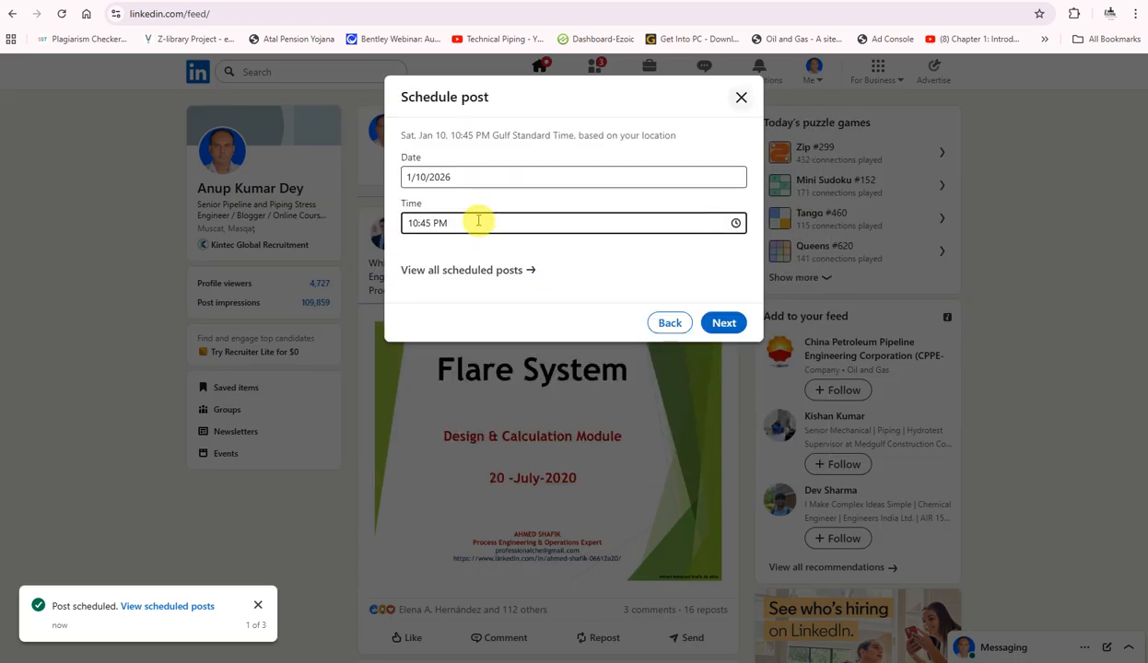
click(504, 274)
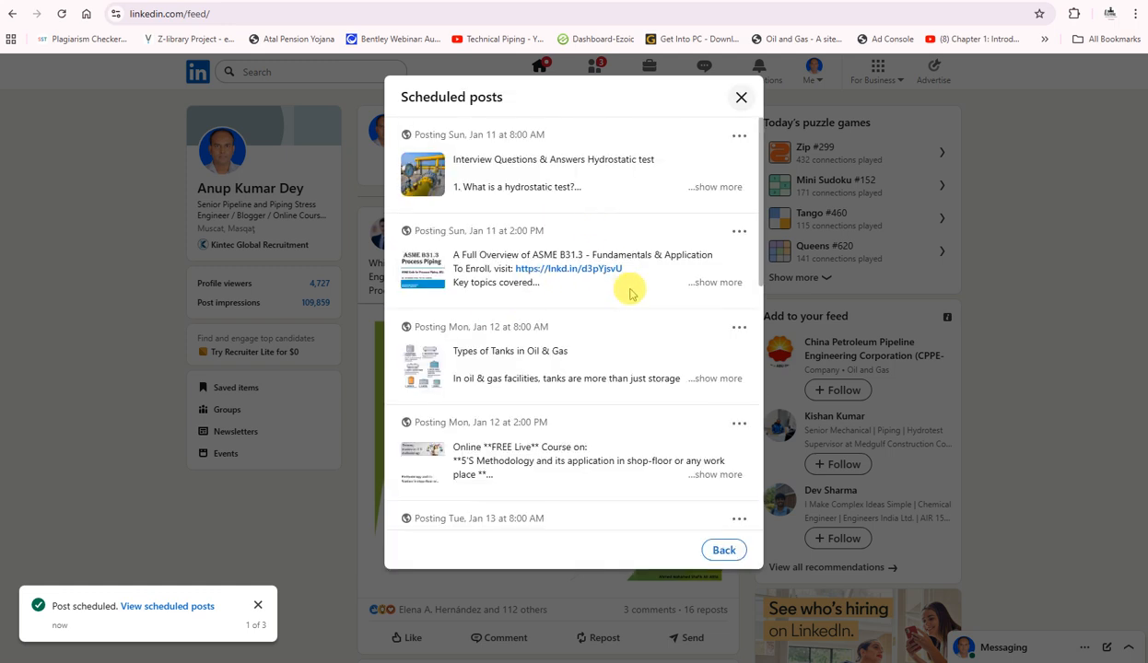
scroll(556, 308, down, 1)
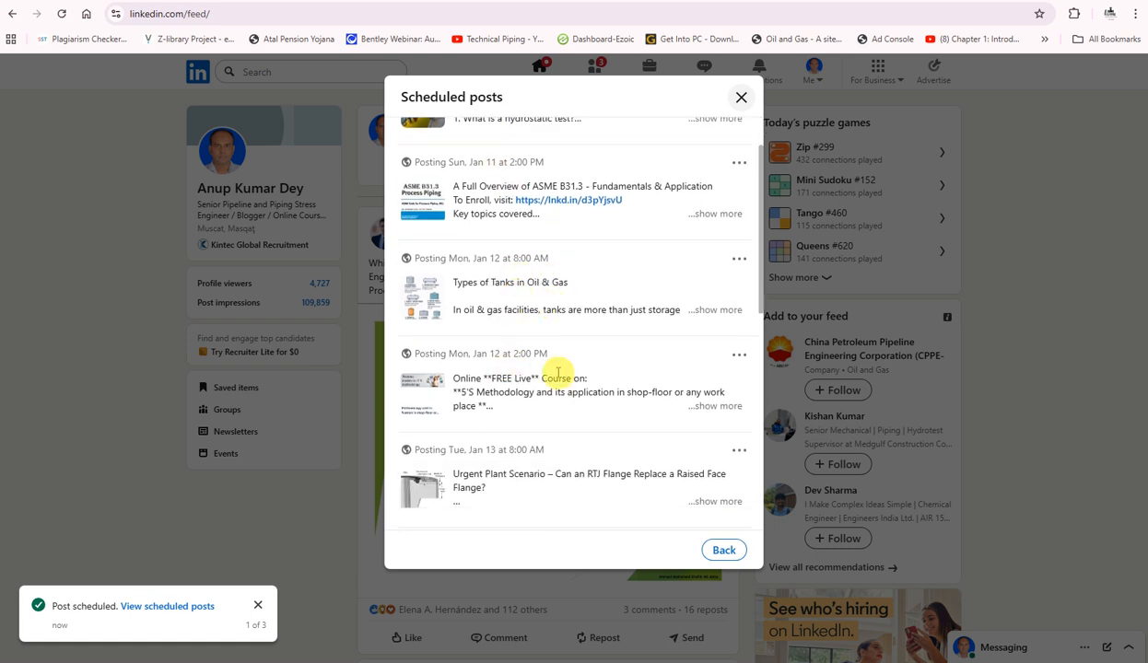
scroll(620, 286, down, 4)
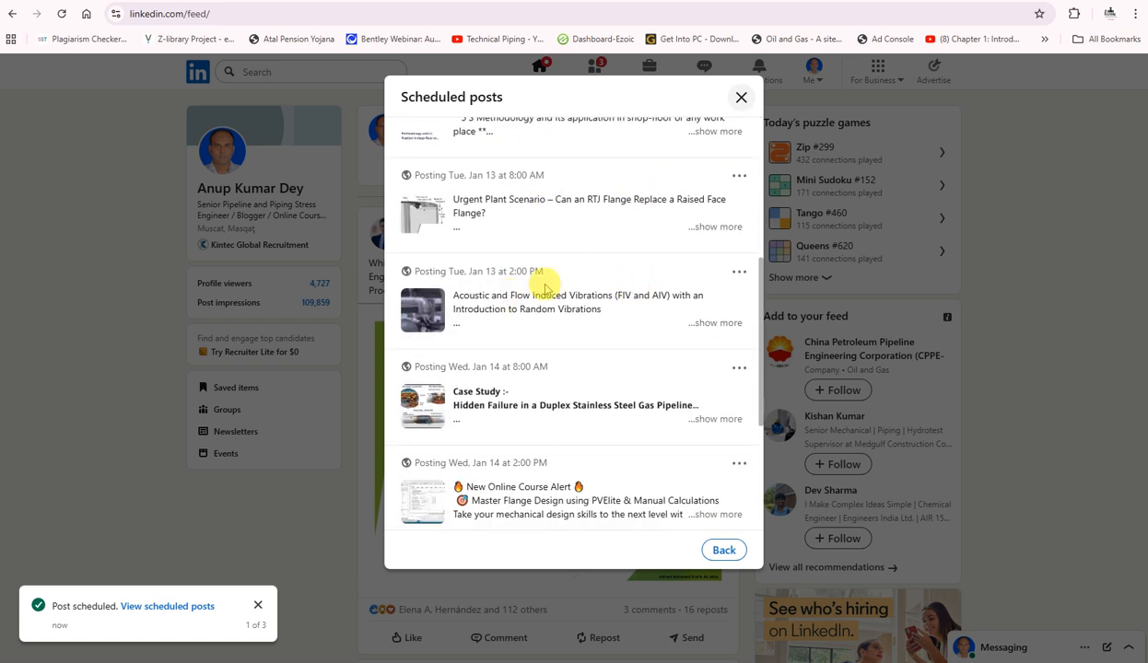
scroll(544, 285, down, 2)
scroll(589, 309, down, 2)
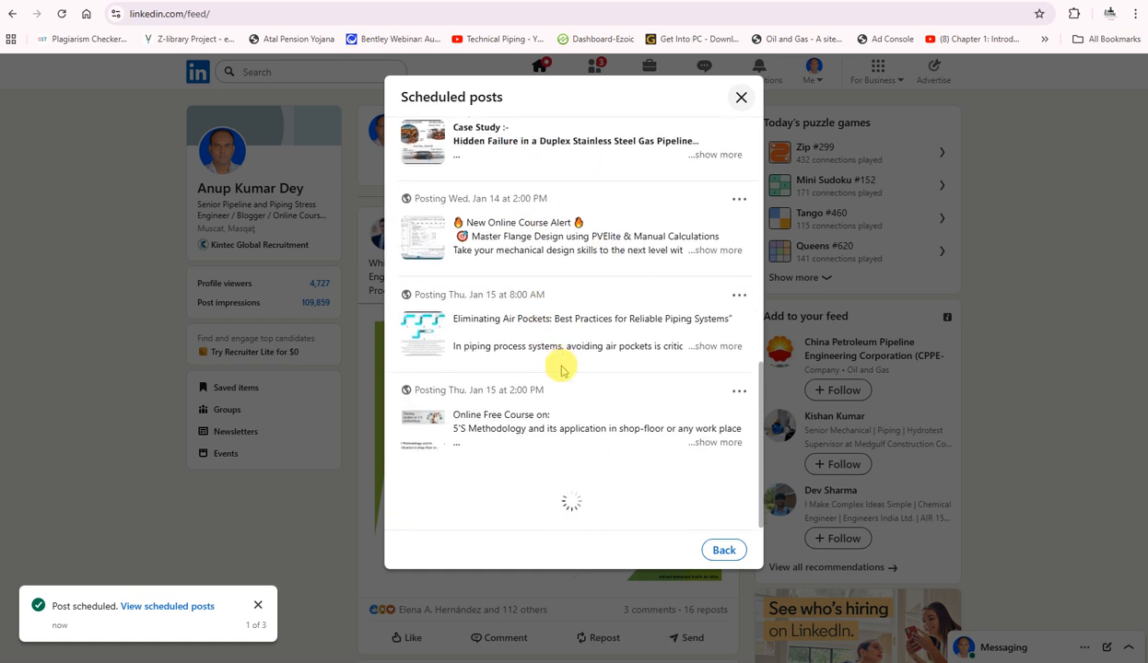
scroll(630, 308, down, 4)
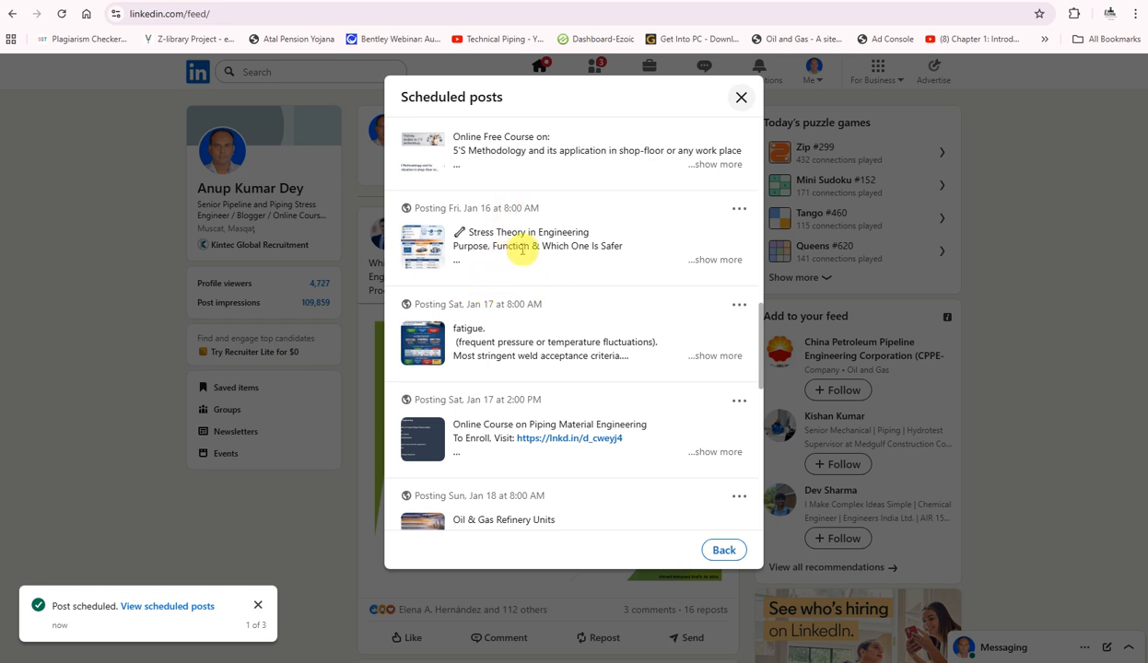
click(741, 99)
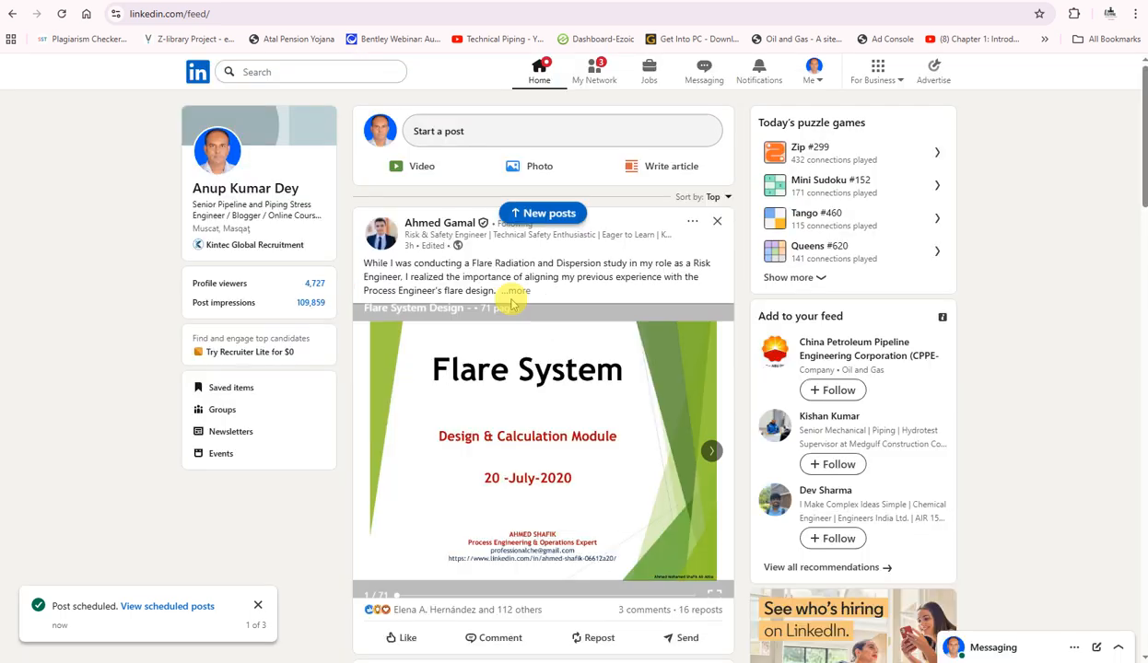
Step: Start a new post and paste the copied "Training module on 5'S methodology" picture into it
click(488, 140)
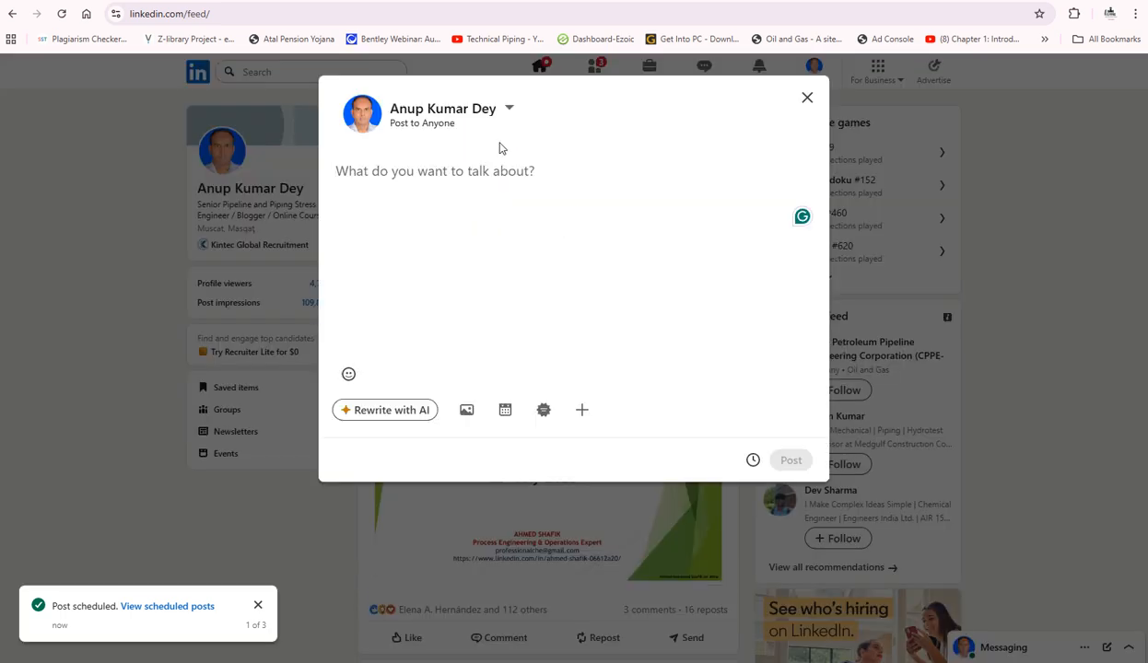
click(783, 661)
right_click(923, 181)
click(958, 204)
click(449, 218)
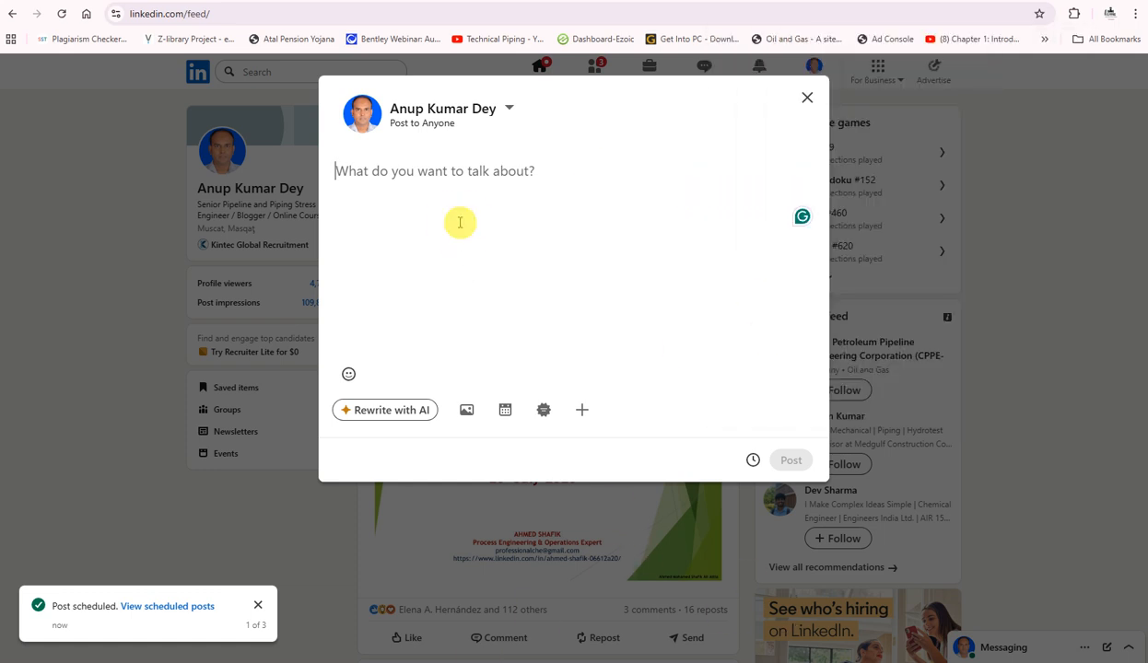
key(ctrl+v)
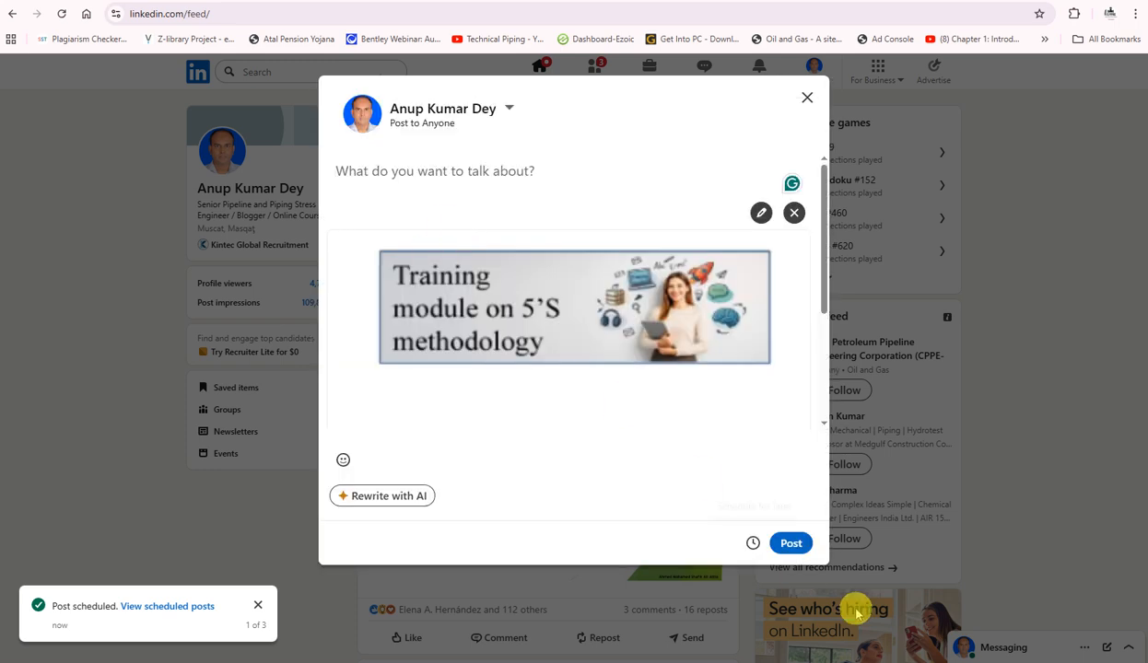
Step: Copy the 5'S Methodology announcement from Notepad into the post and add "Time: 8:30 PM IST" below the date
click(783, 662)
right_click(520, 429)
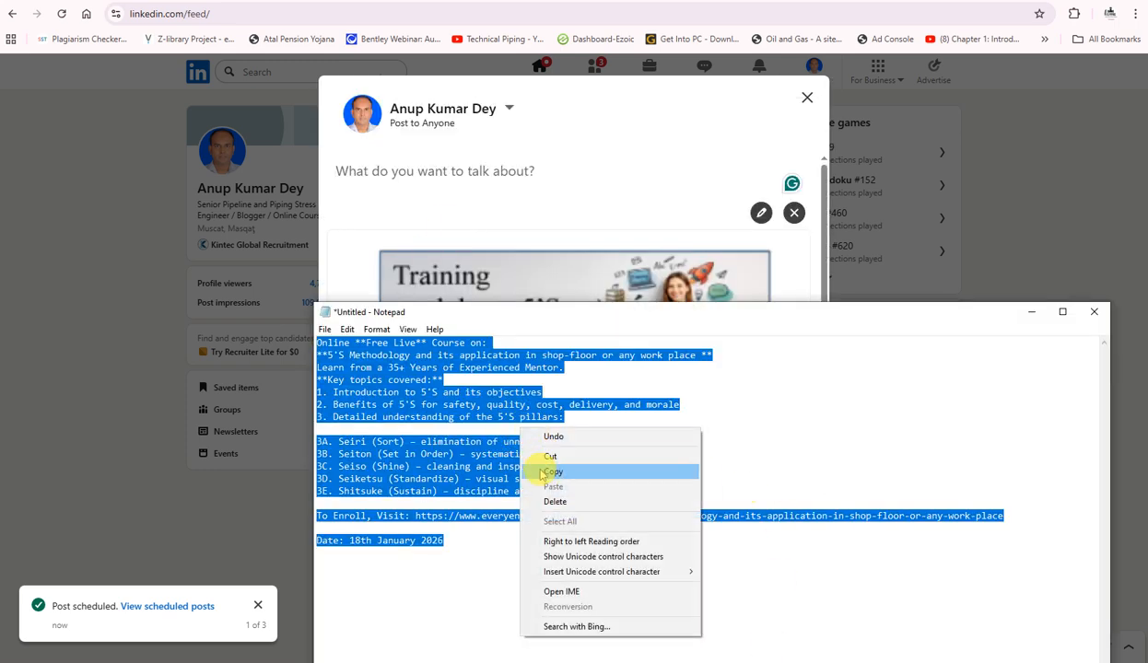
click(544, 472)
click(440, 175)
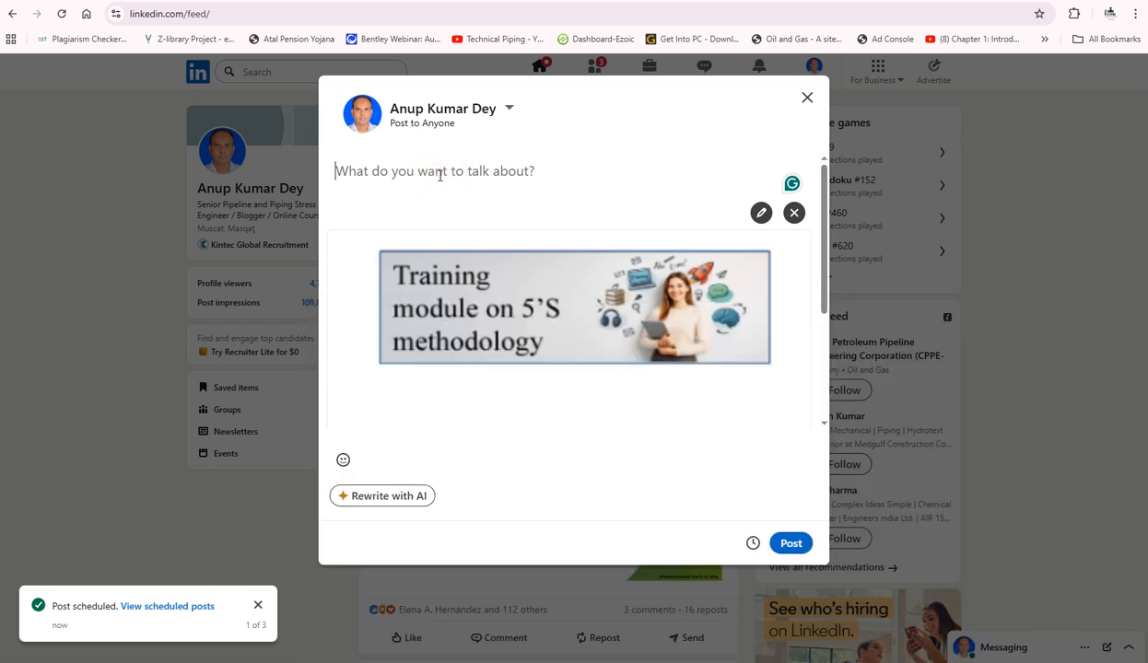
key(ctrl+v)
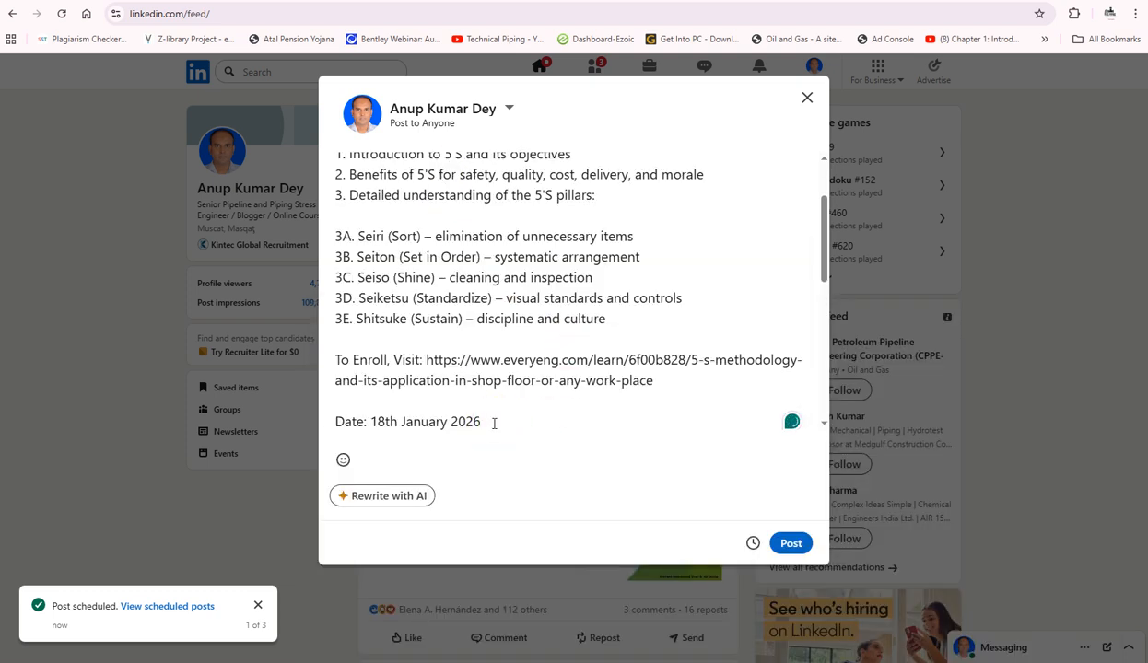
key(Return)
text(Time: 8:30 PM IST)
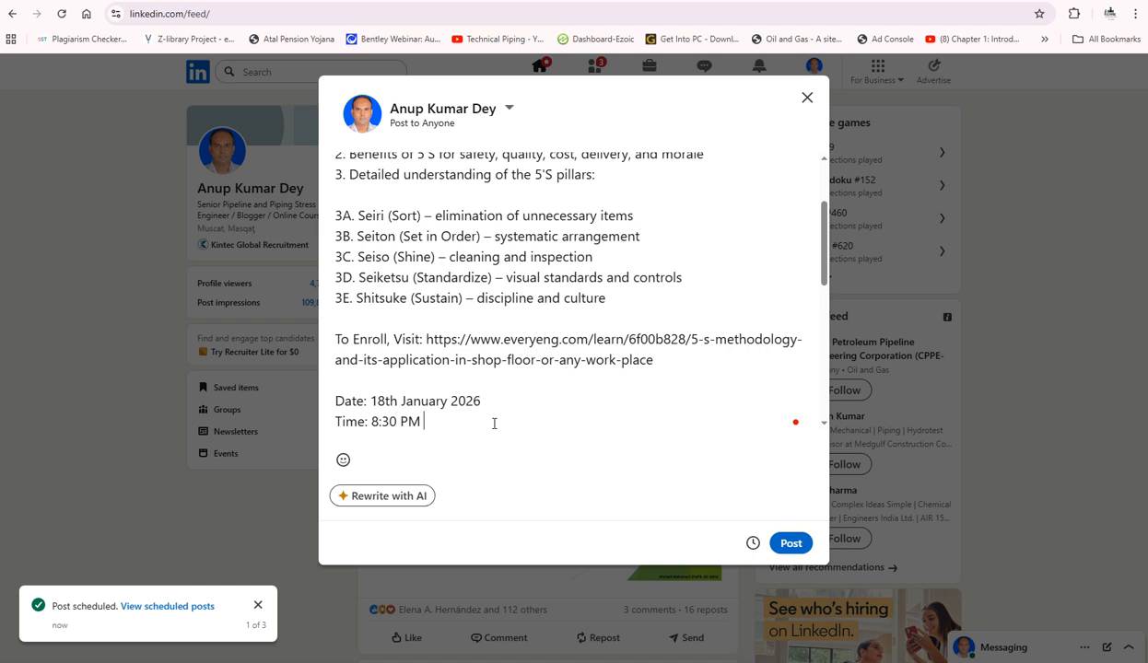
Step: Schedule the 5'S Methodology course post for January 16, 2026 at 2:00 PM
click(753, 543)
click(477, 179)
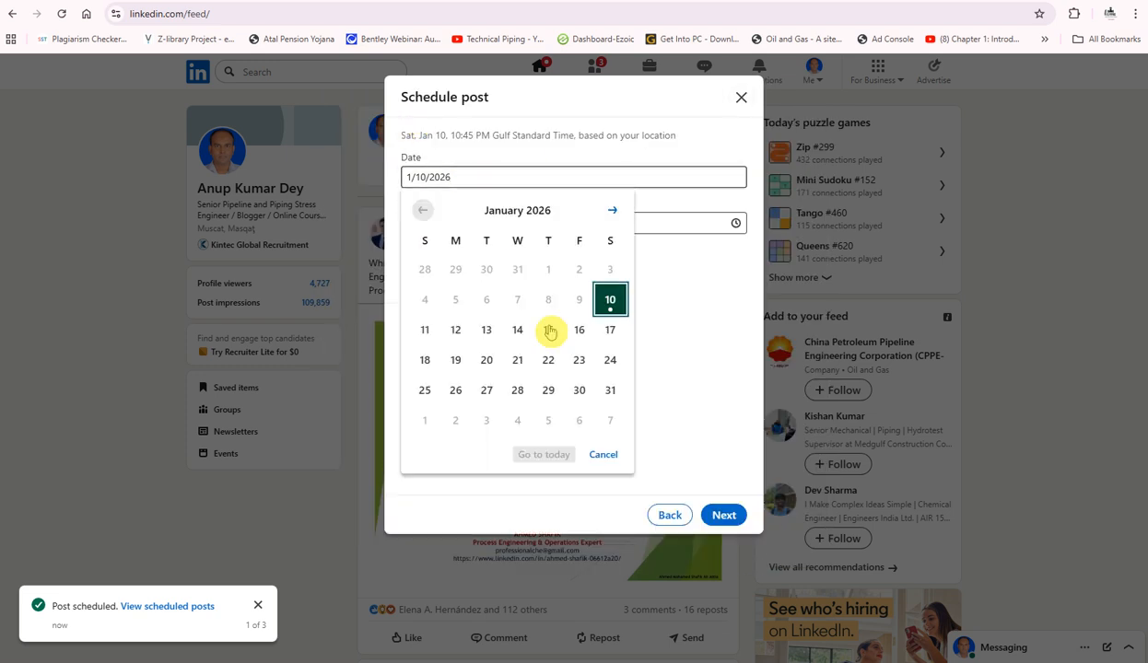
click(573, 328)
click(497, 221)
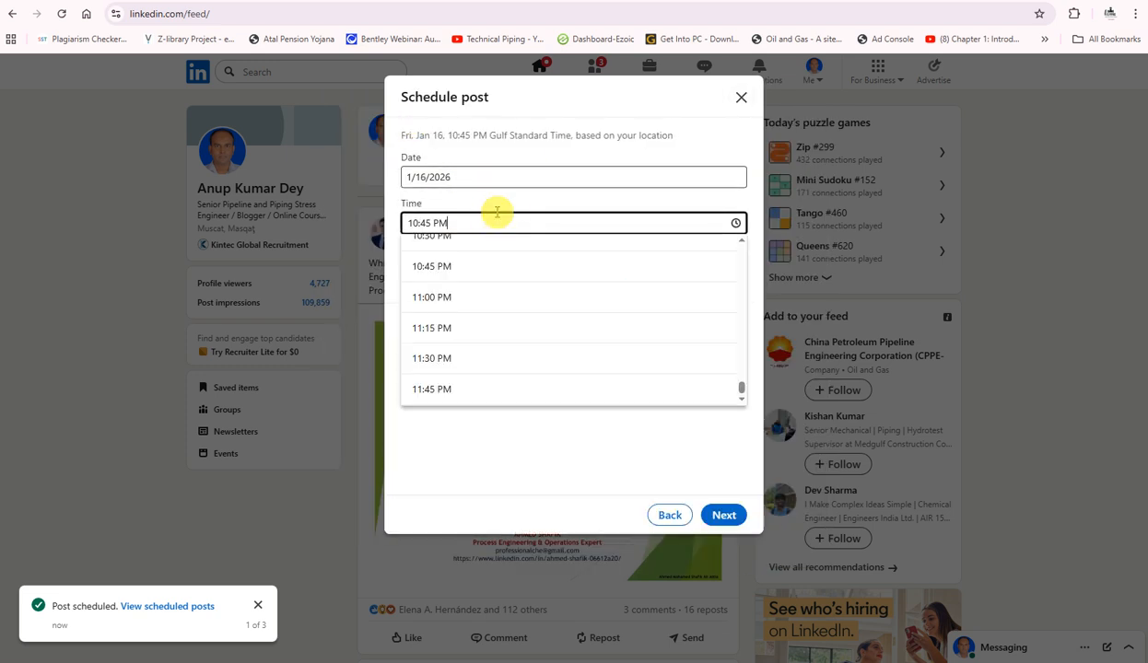
drag(428, 223, 302, 203)
key(Delete)
text(2:00)
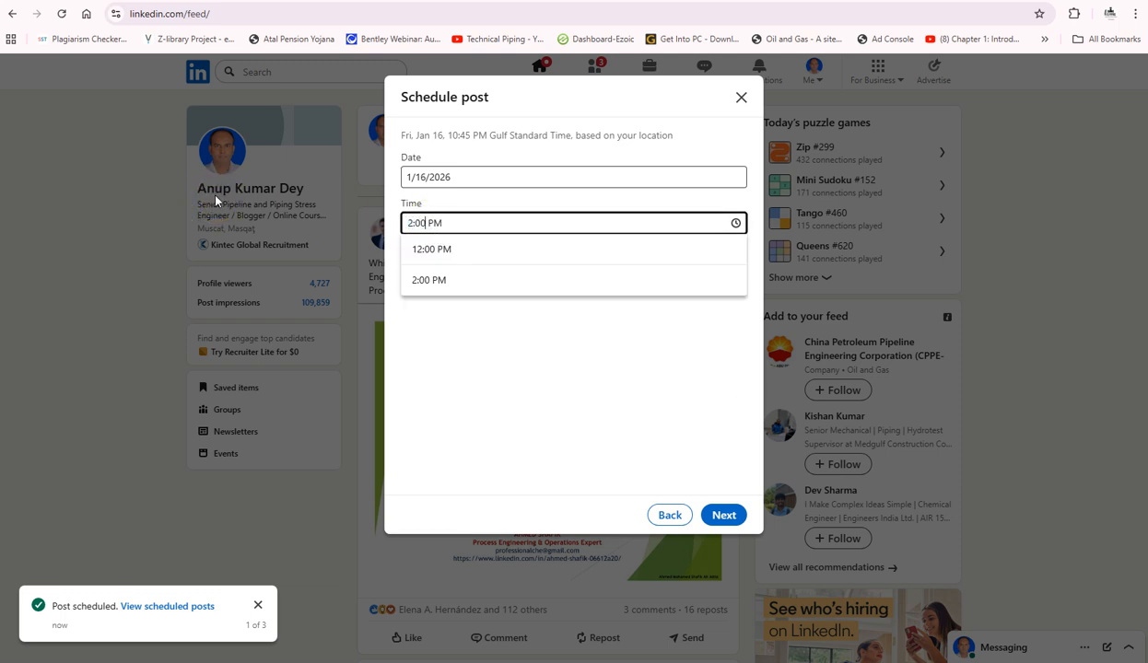
click(467, 279)
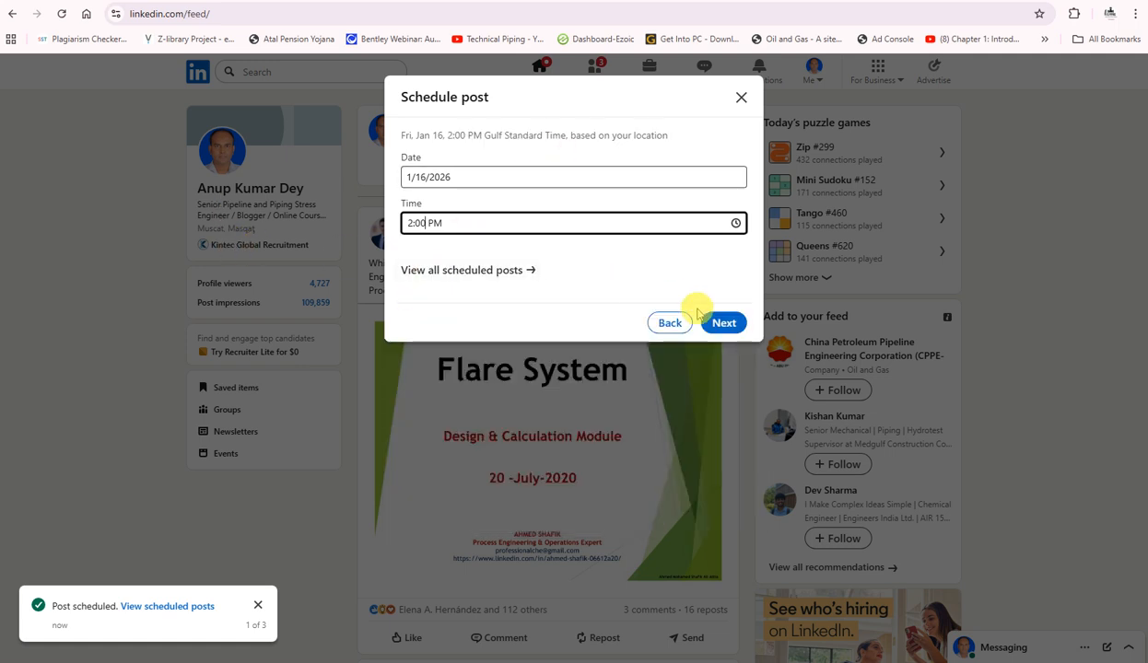
click(724, 322)
scroll(655, 366, down, 5)
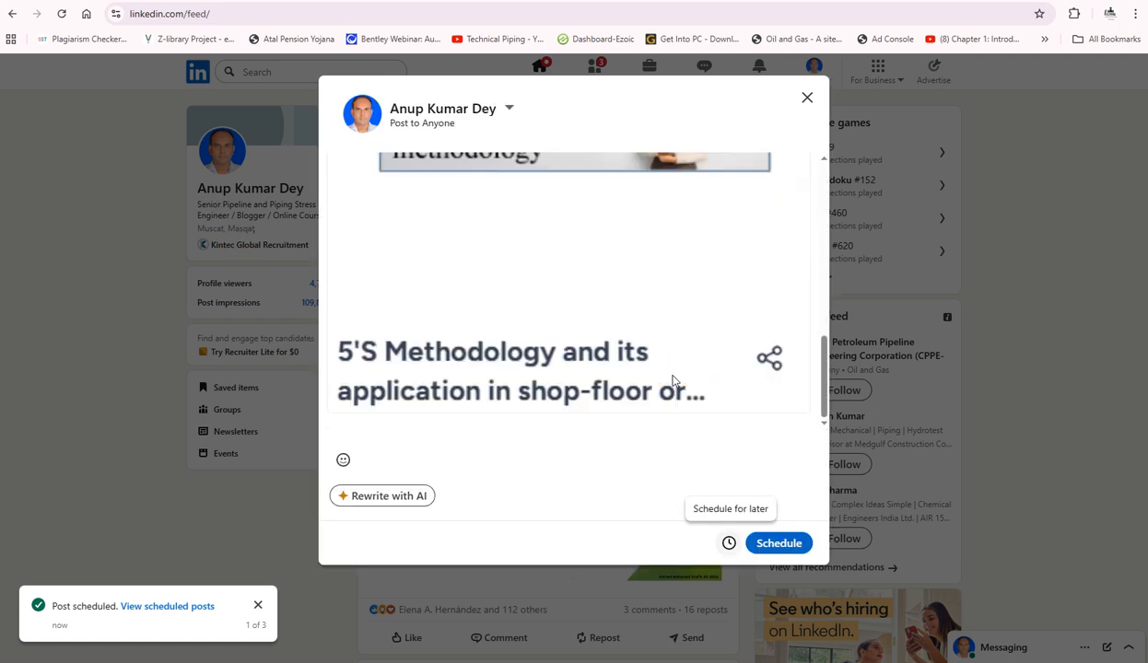
click(779, 543)
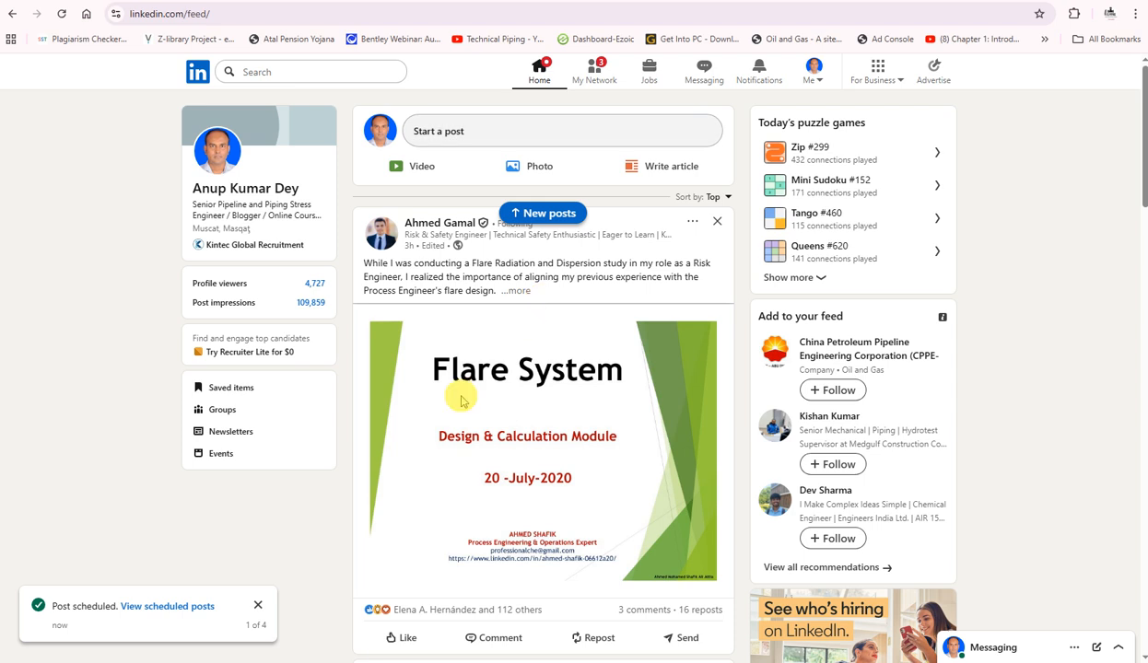
Step: Review the scheduled posts through January 22 to find the next date without a 2:00 PM course post
click(491, 134)
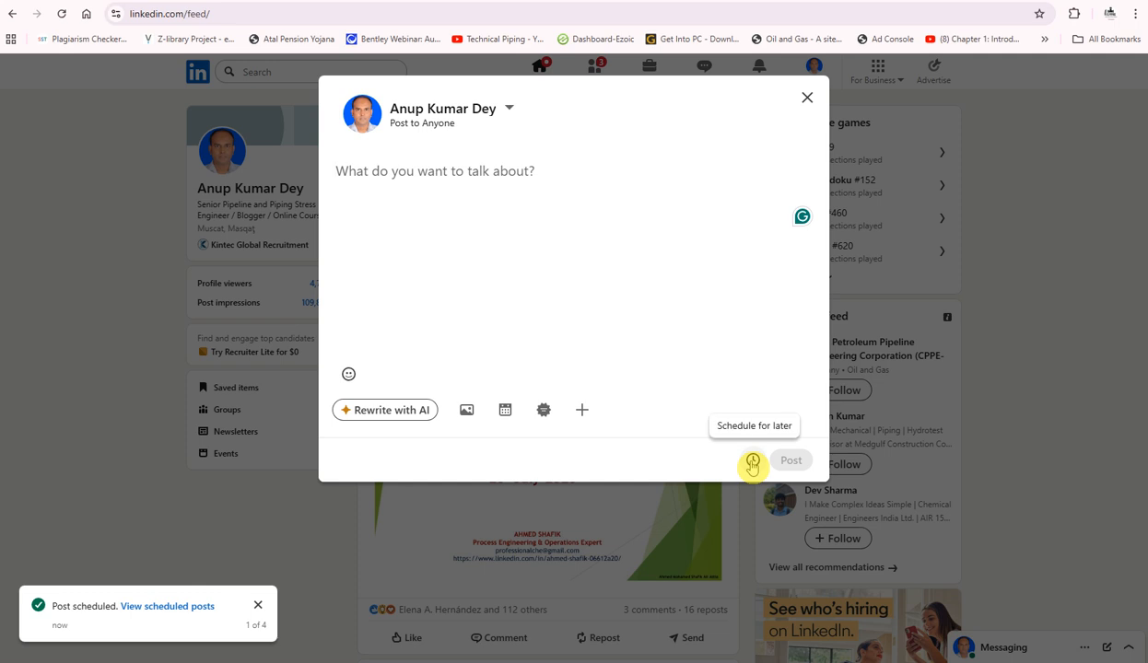
click(752, 462)
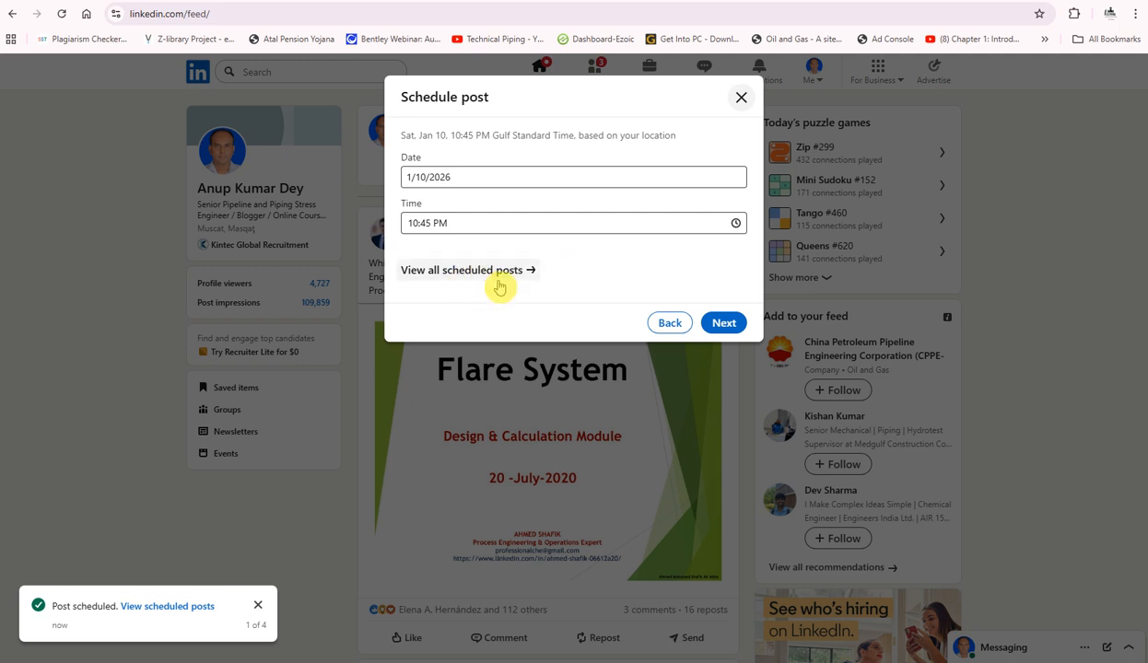
click(460, 272)
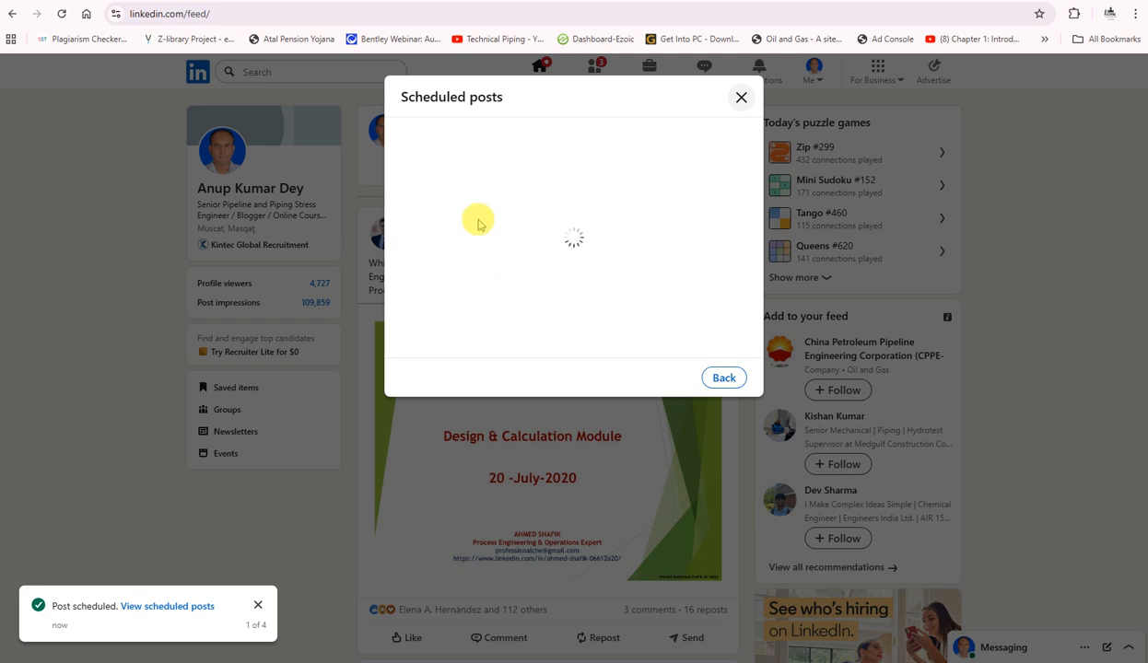
scroll(601, 304, down, 6)
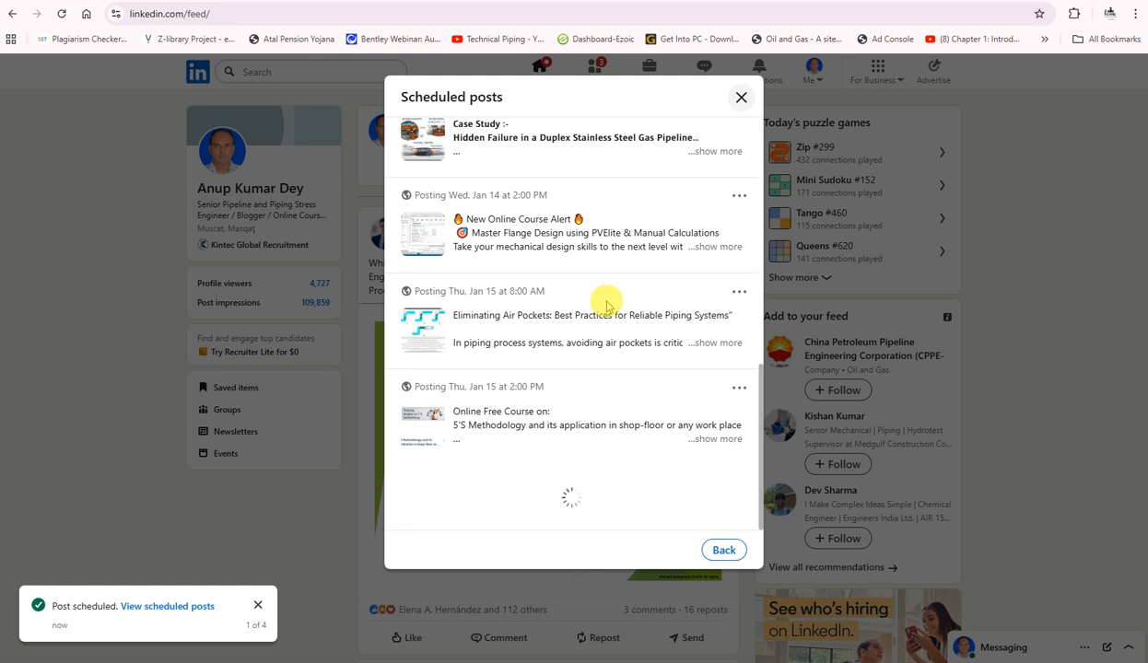
scroll(607, 306, down, 8)
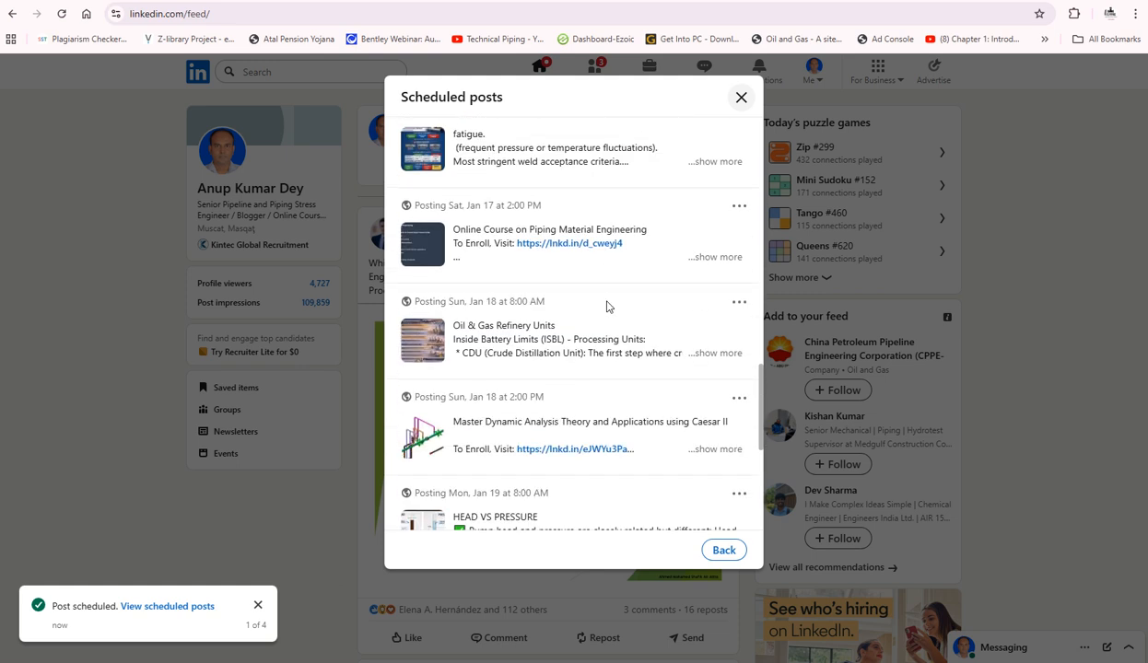
scroll(607, 306, down, 1)
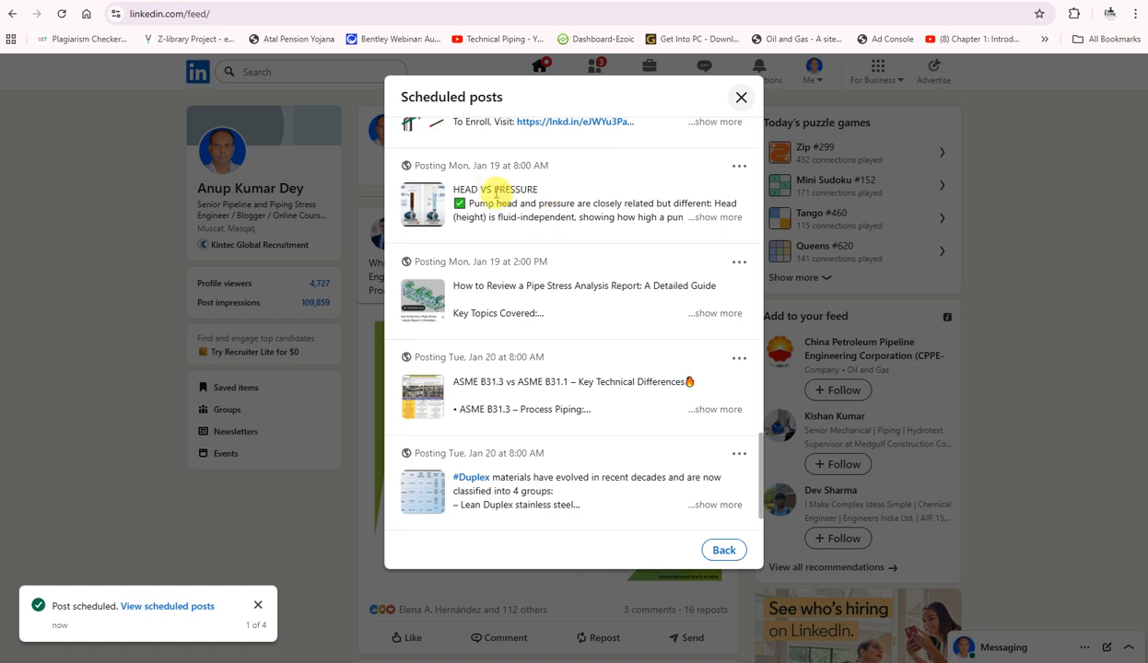
scroll(542, 316, down, 1)
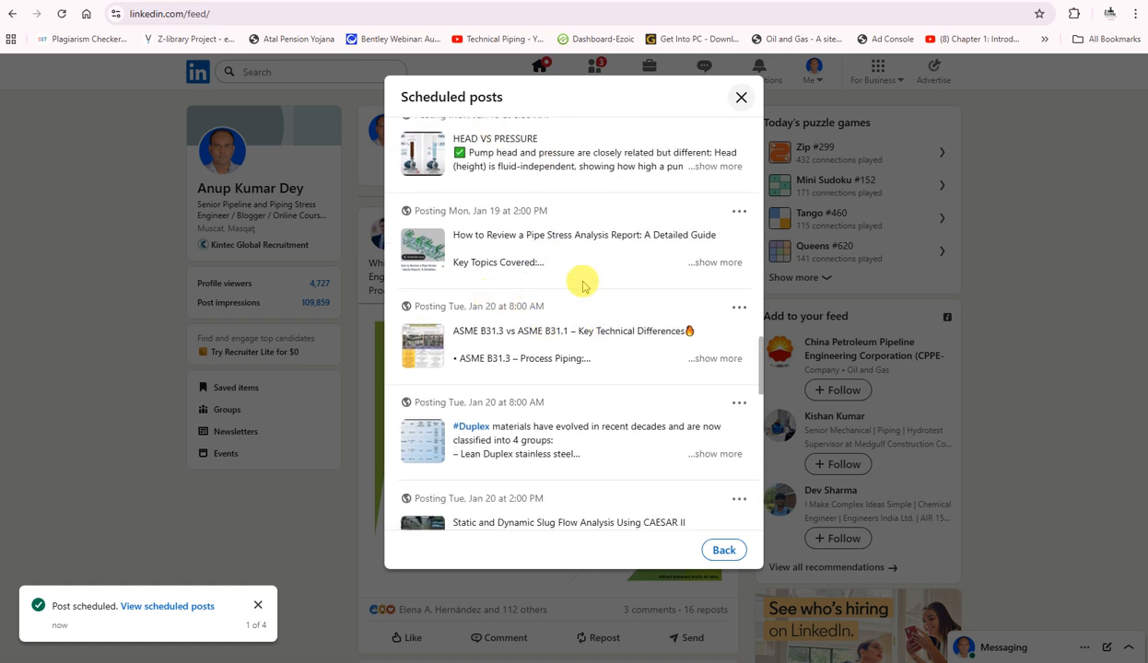
scroll(605, 373, down, 1)
scroll(590, 359, down, 1)
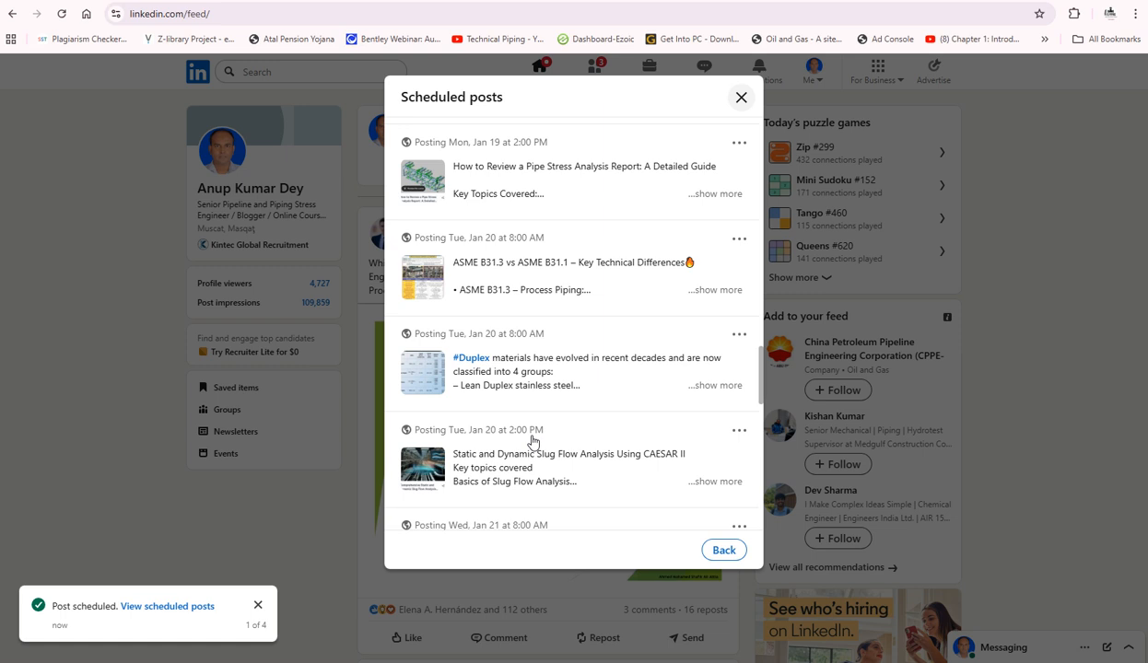
scroll(558, 284, down, 2)
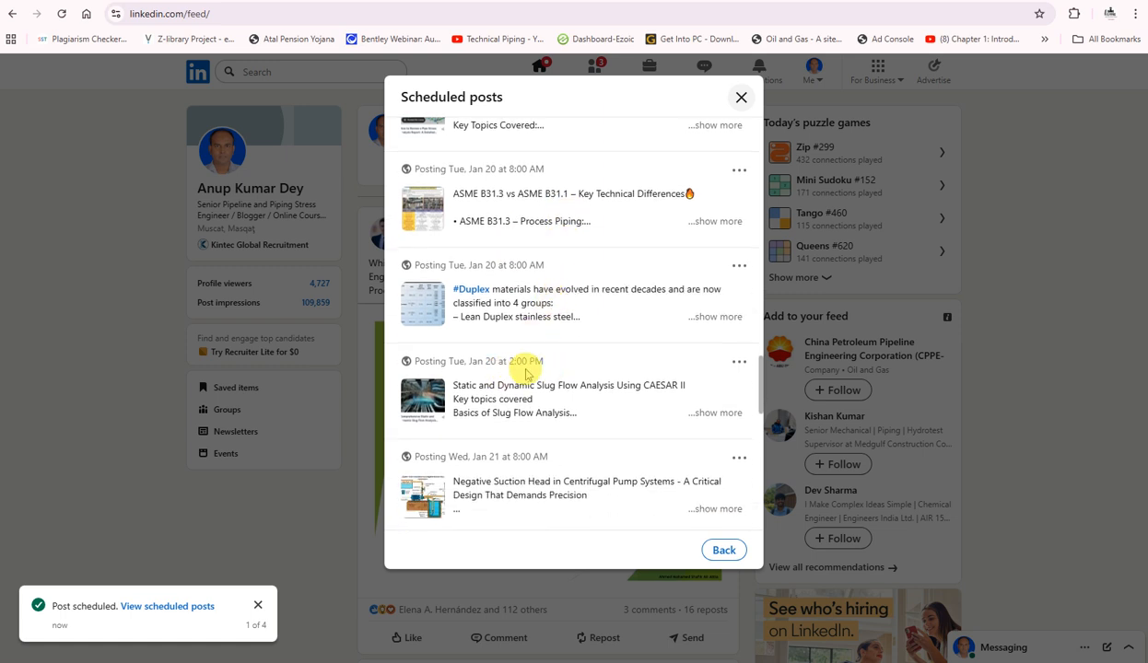
scroll(516, 406, down, 1)
scroll(497, 420, down, 1)
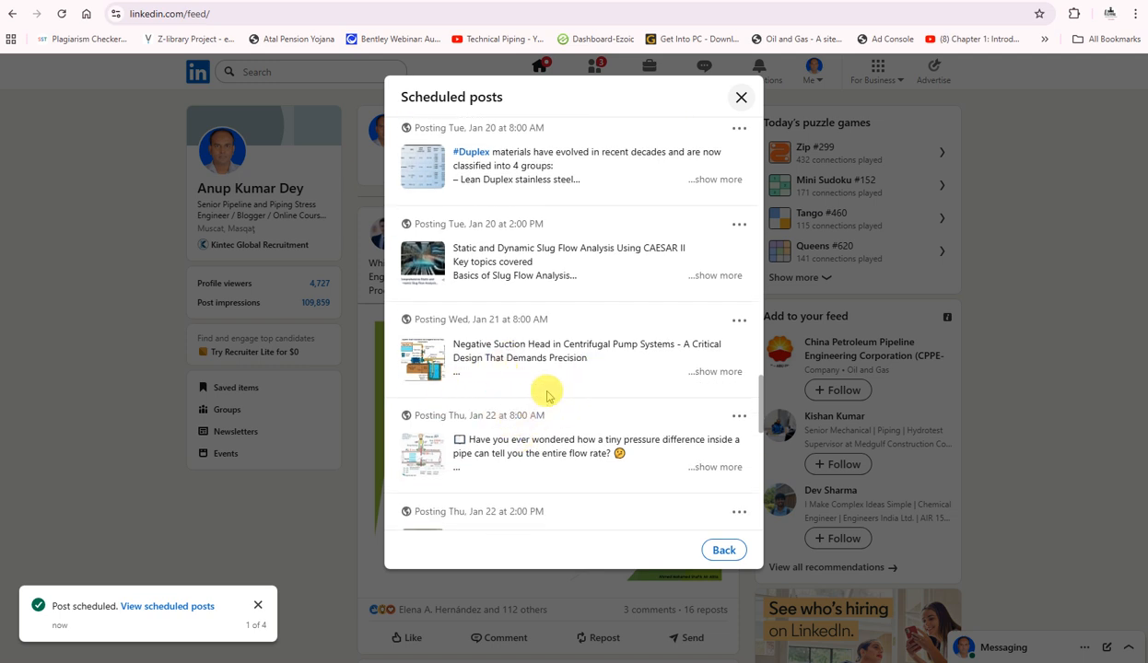
scroll(546, 394, down, 1)
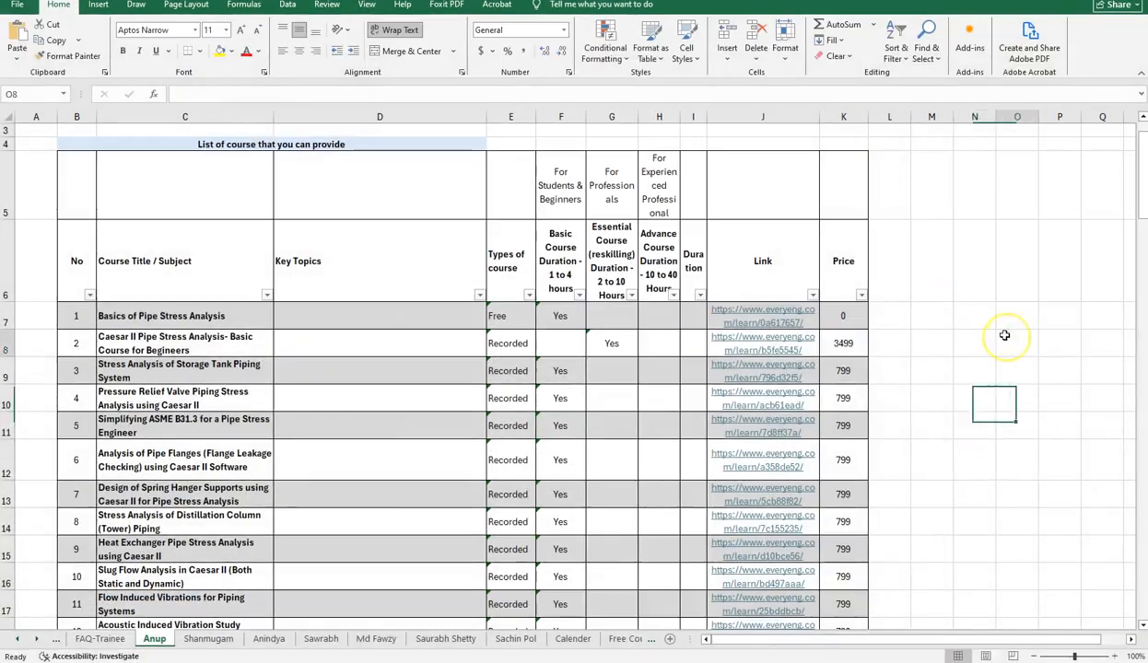
Step: Find the Piping Material Engineering course in the Excel trainer sheets and copy its course link
click(1004, 339)
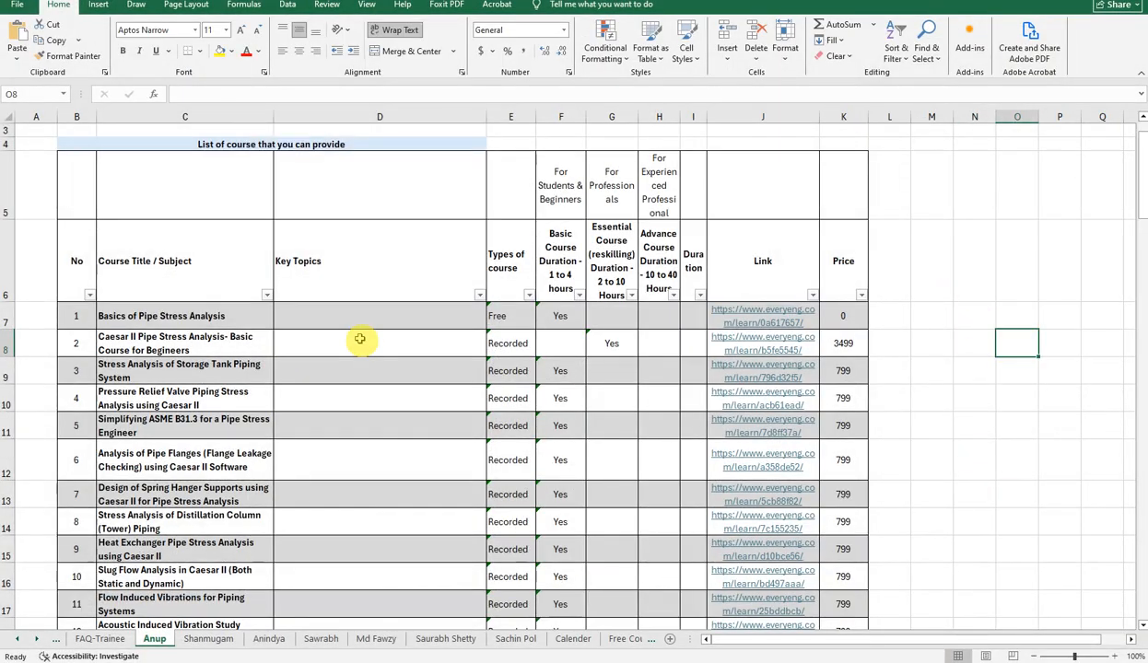
scroll(211, 449, down, 5)
scroll(328, 444, up, 3)
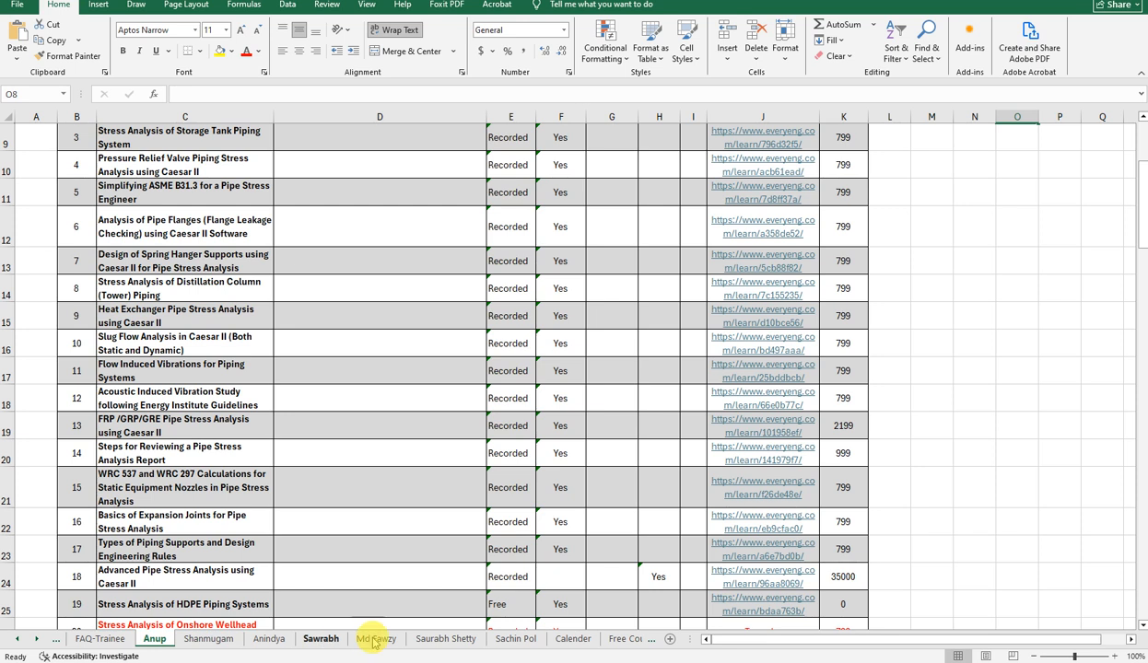
click(444, 640)
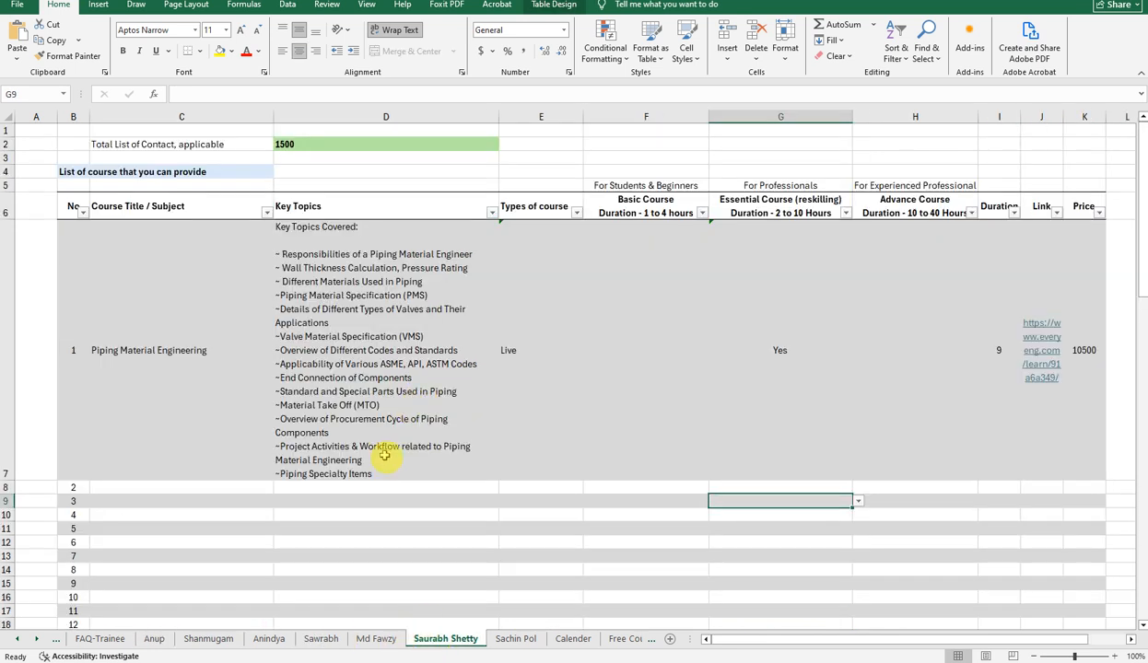
scroll(408, 423, down, 1)
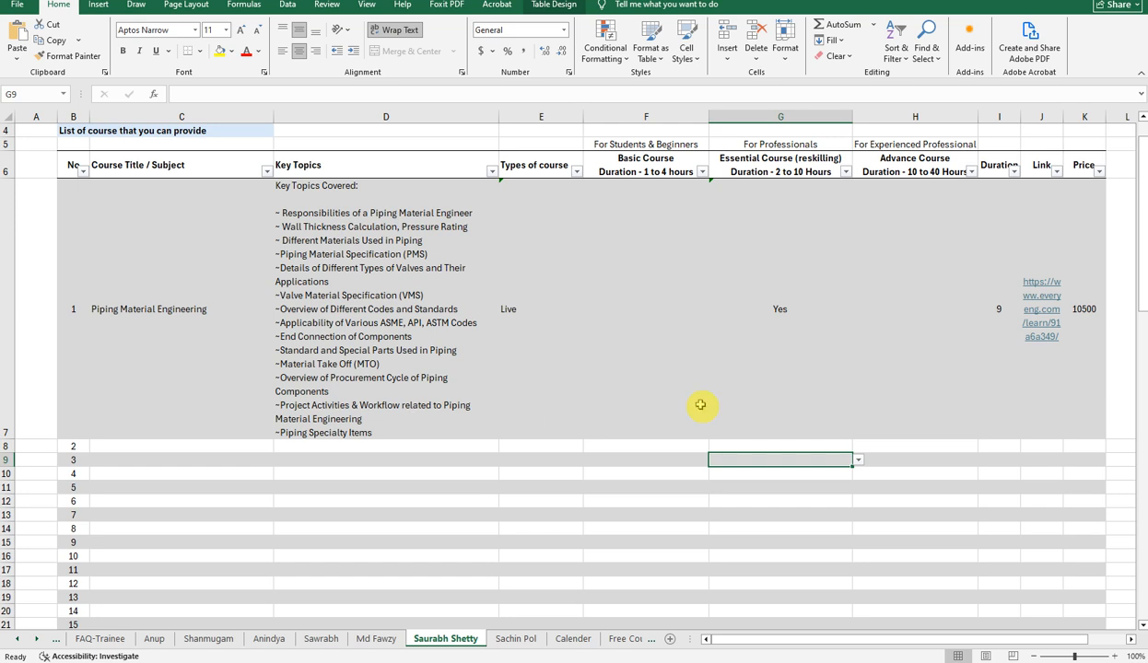
click(965, 340)
click(1011, 373)
click(1023, 394)
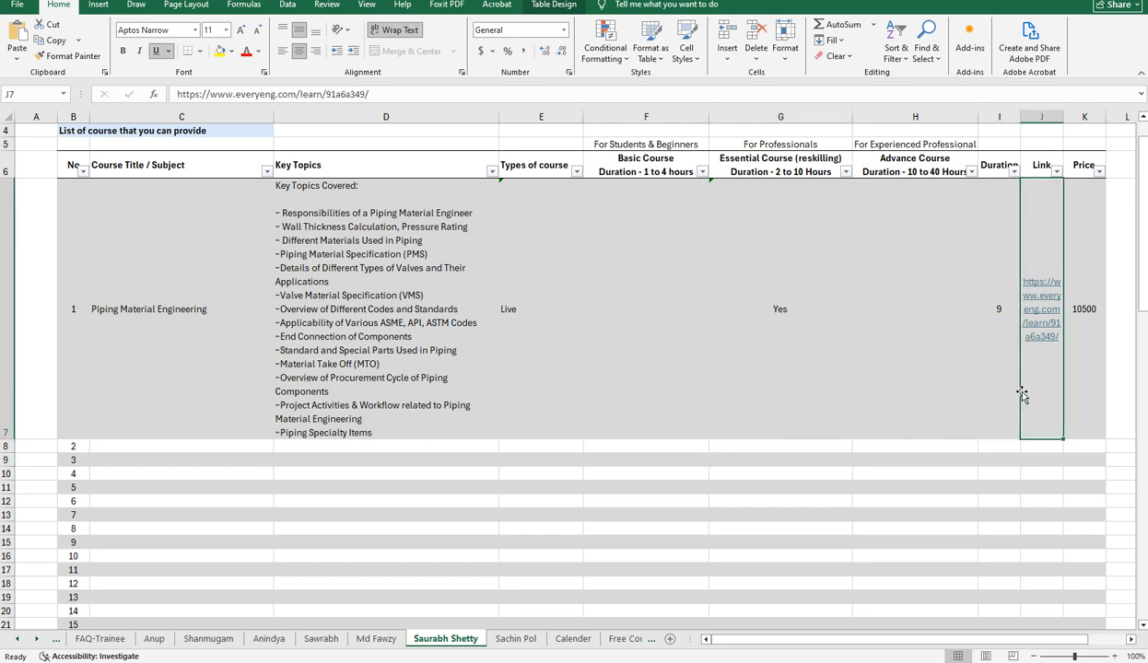
drag(378, 94, 171, 94)
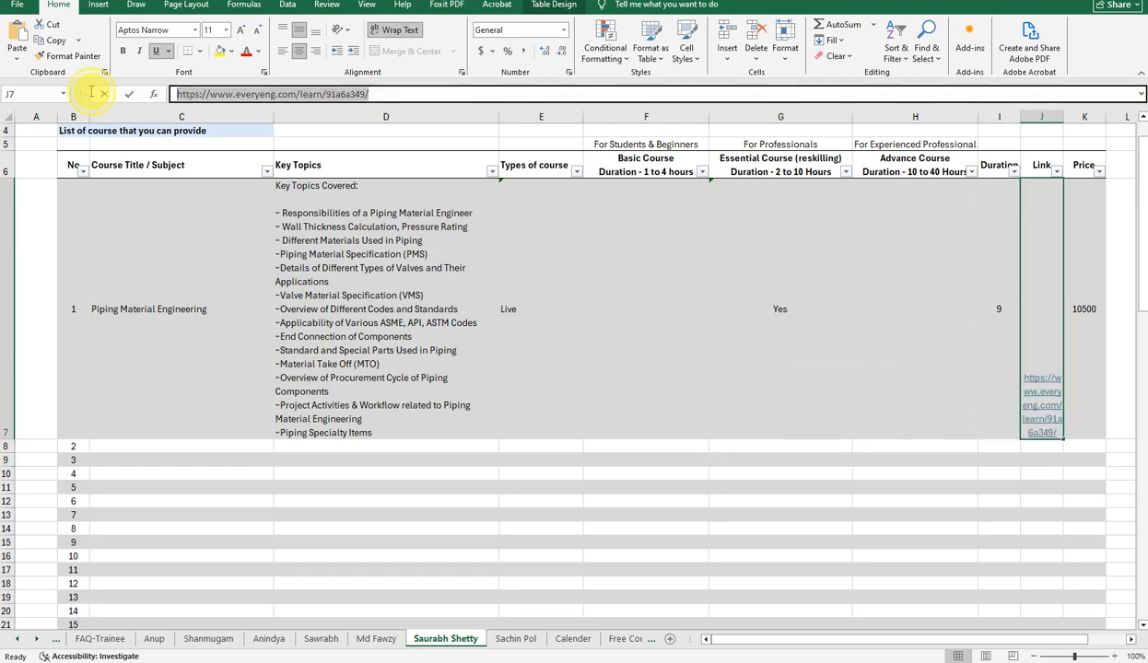
right_click(258, 95)
click(283, 115)
Step: Open the copied course link in the Brave browser and snip the yellow piping picture from the course card
key(alt+Tab)
click(351, 13)
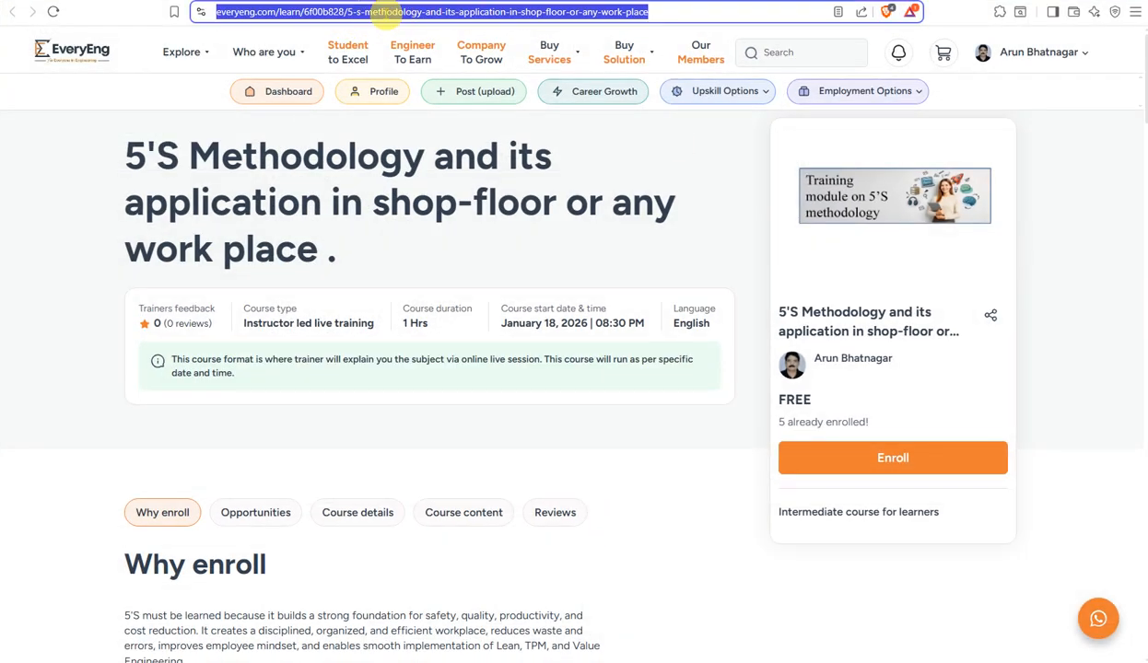
key(ctrl+v)
key(Return)
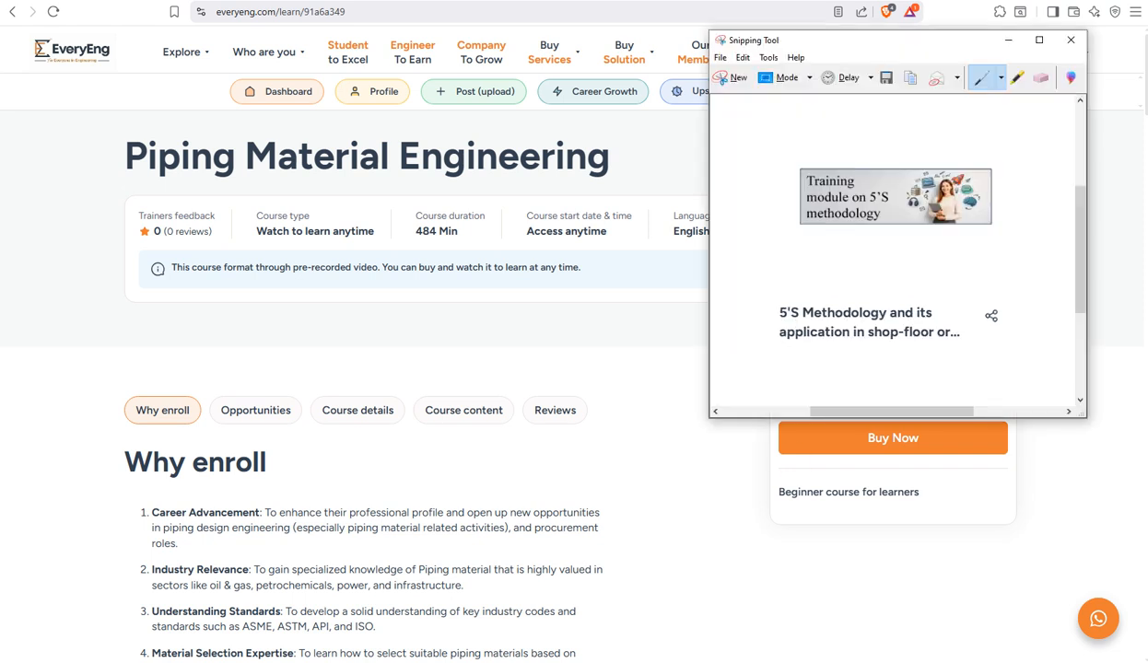
click(727, 76)
drag(767, 118, 1009, 326)
Step: Replace the Notepad text with "Online Pre-Recorded Course on : Piping Material Engineering from an Experienced Mentor", copying the title from the course page
click(127, 159)
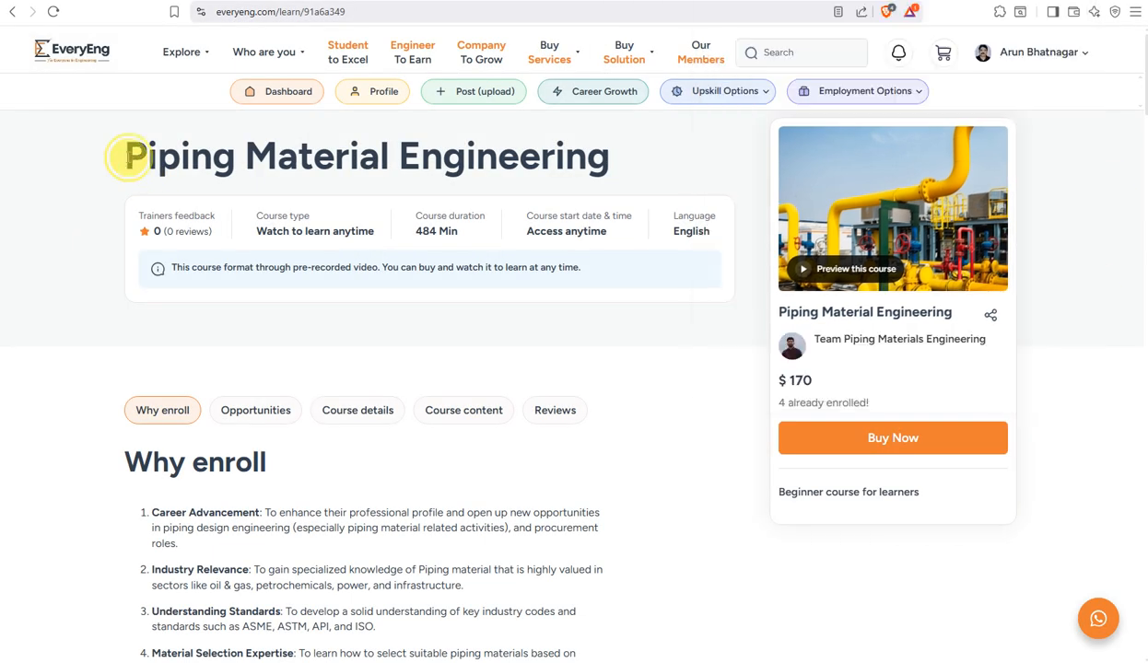
drag(128, 159, 613, 161)
right_click(456, 159)
click(479, 171)
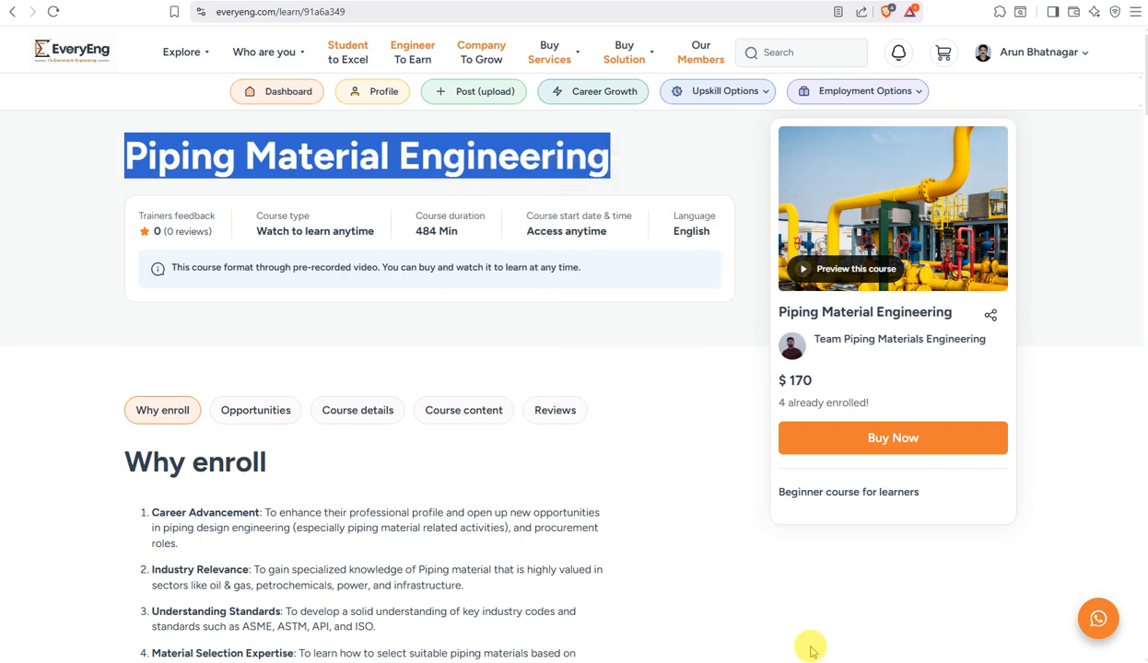
click(792, 662)
click(755, 422)
drag(467, 543, 300, 338)
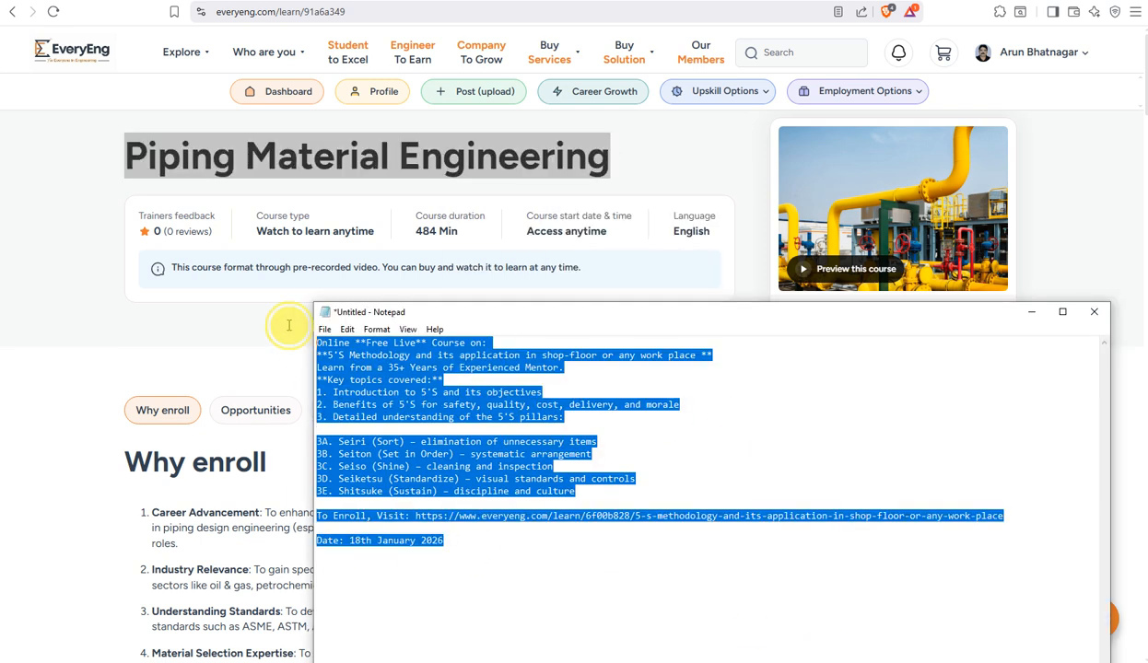
text(On)
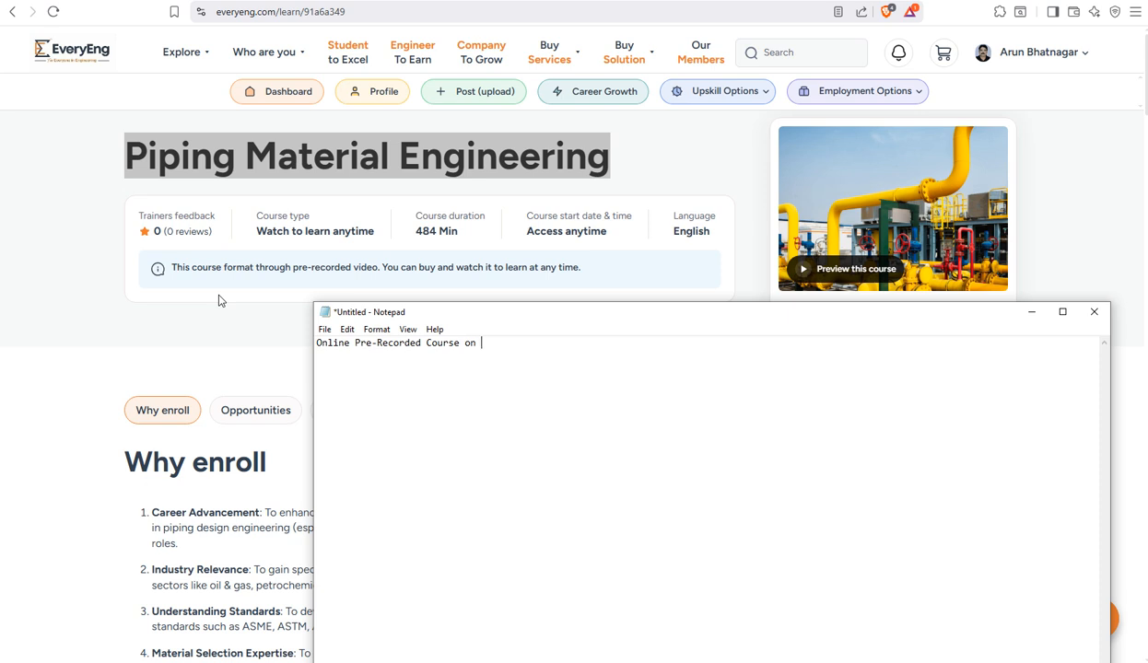
key(ctrl+v)
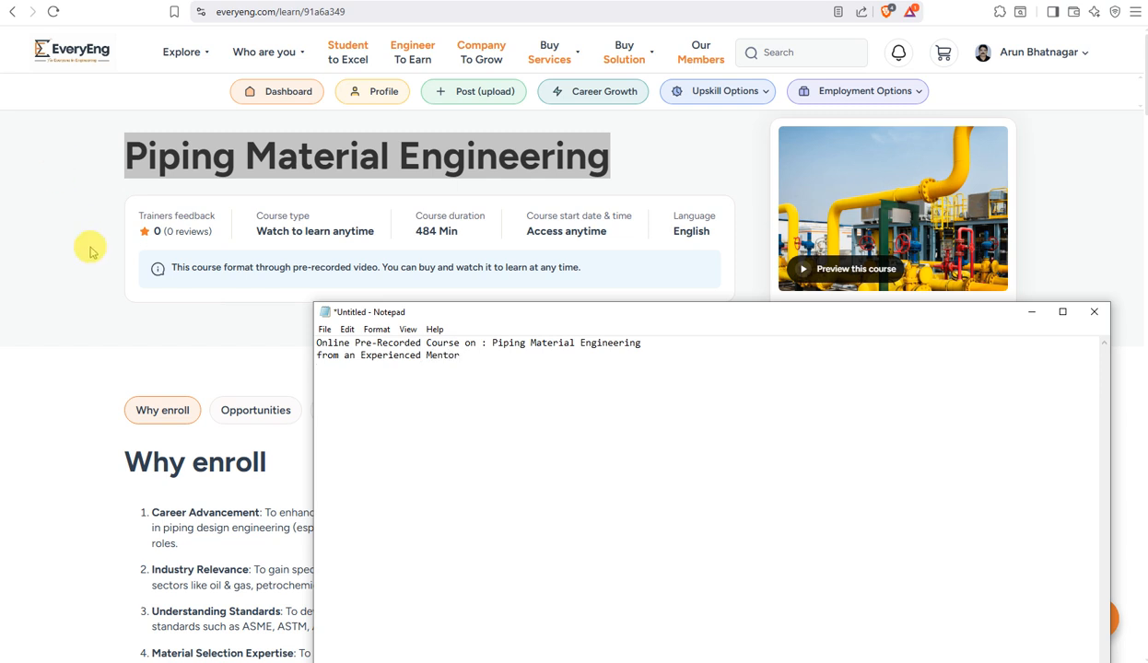
Step: Copy the full "Key Topics Covered" list from the course page and paste it below the Notepad heading
click(162, 317)
scroll(230, 313, down, 12)
scroll(314, 304, down, 9)
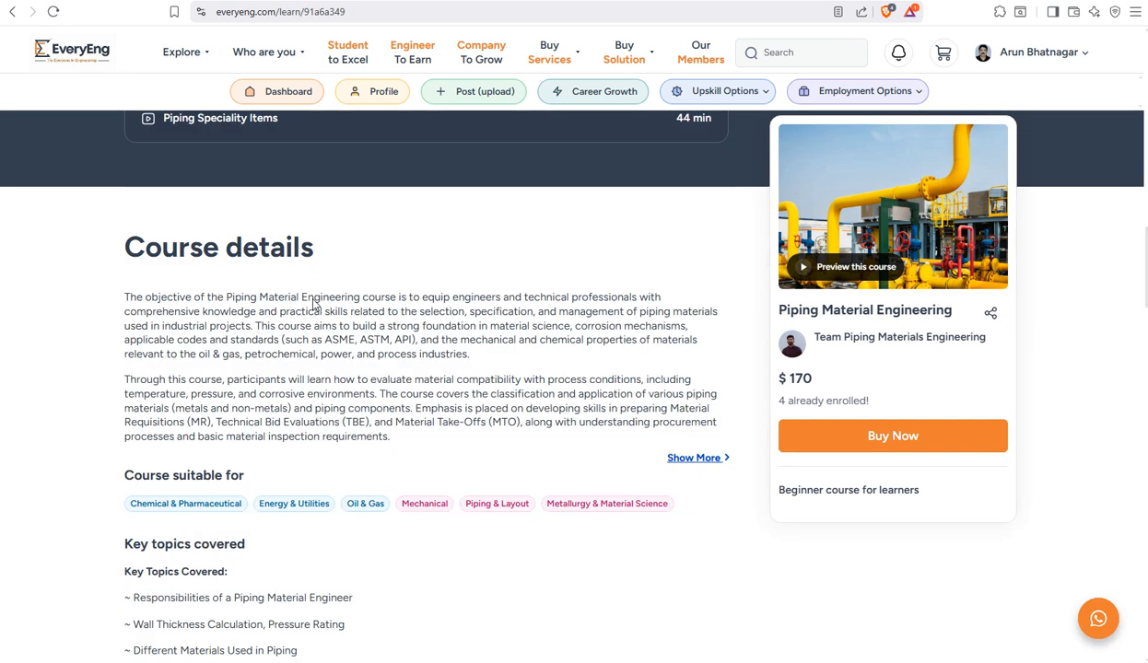
click(573, 390)
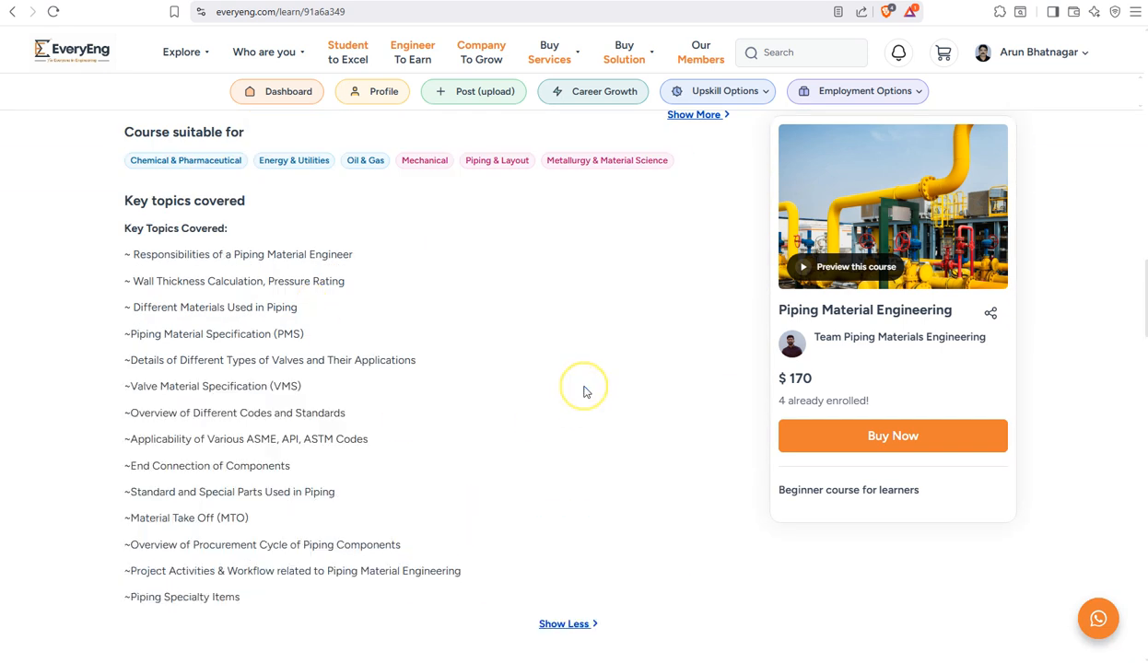
scroll(369, 497, down, 2)
drag(126, 159, 256, 525)
right_click(219, 293)
click(257, 308)
key(alt+Tab)
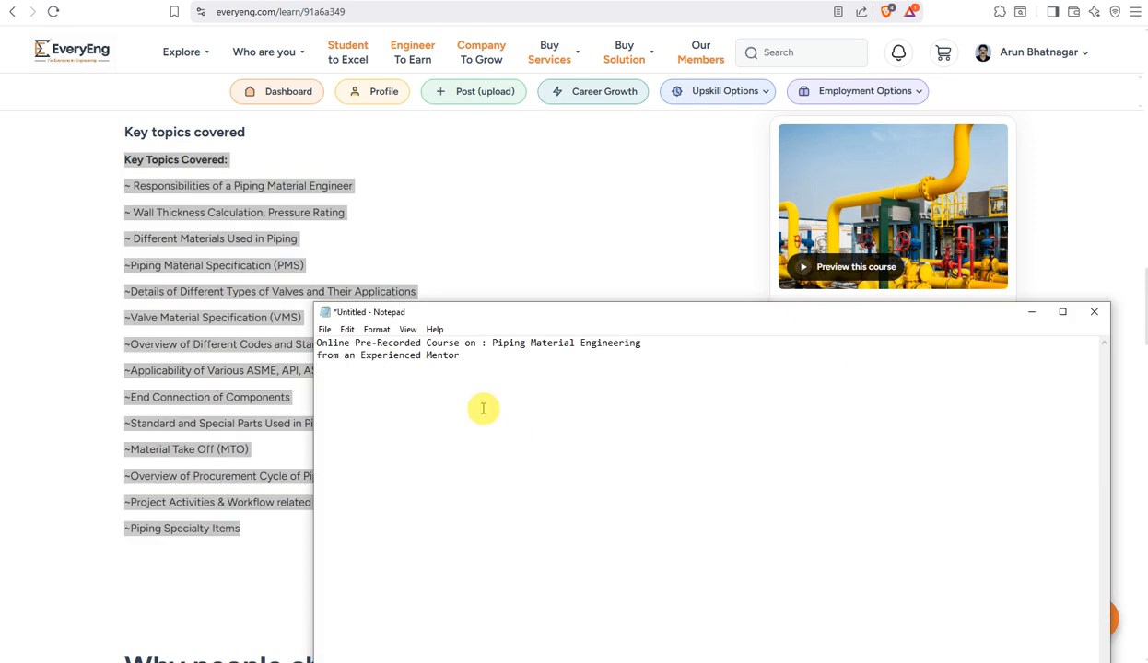
key(ctrl+v)
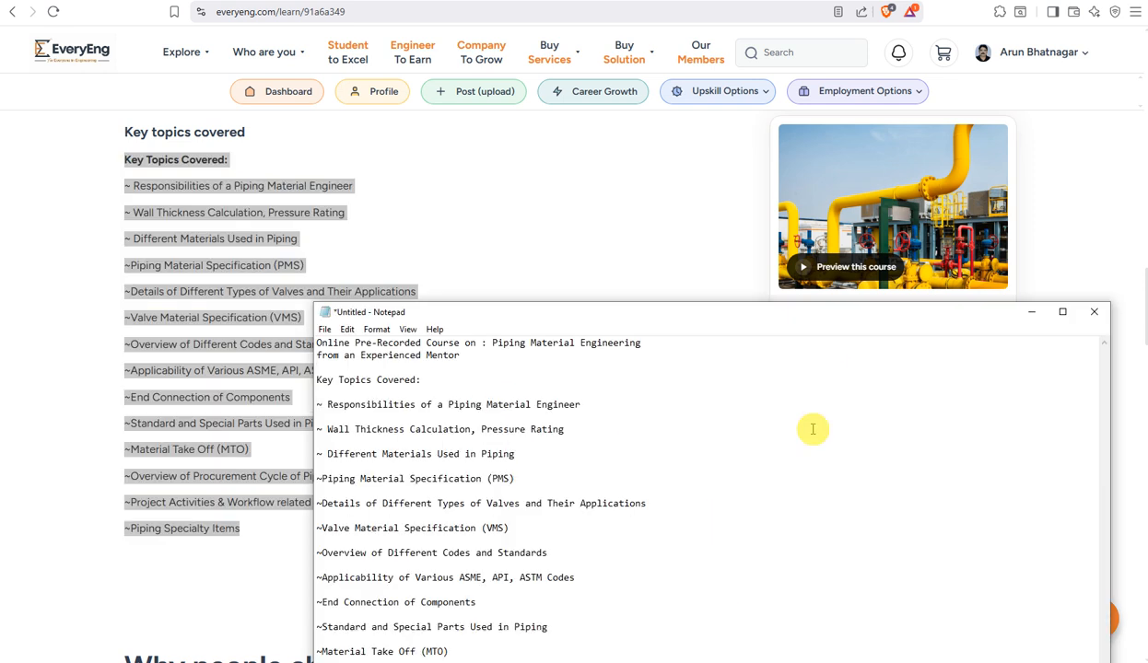
Step: Remove the blank lines between the key topics in Notepad, from the responsibilities item through Piping Specialty Items
click(625, 408)
key(Delete)
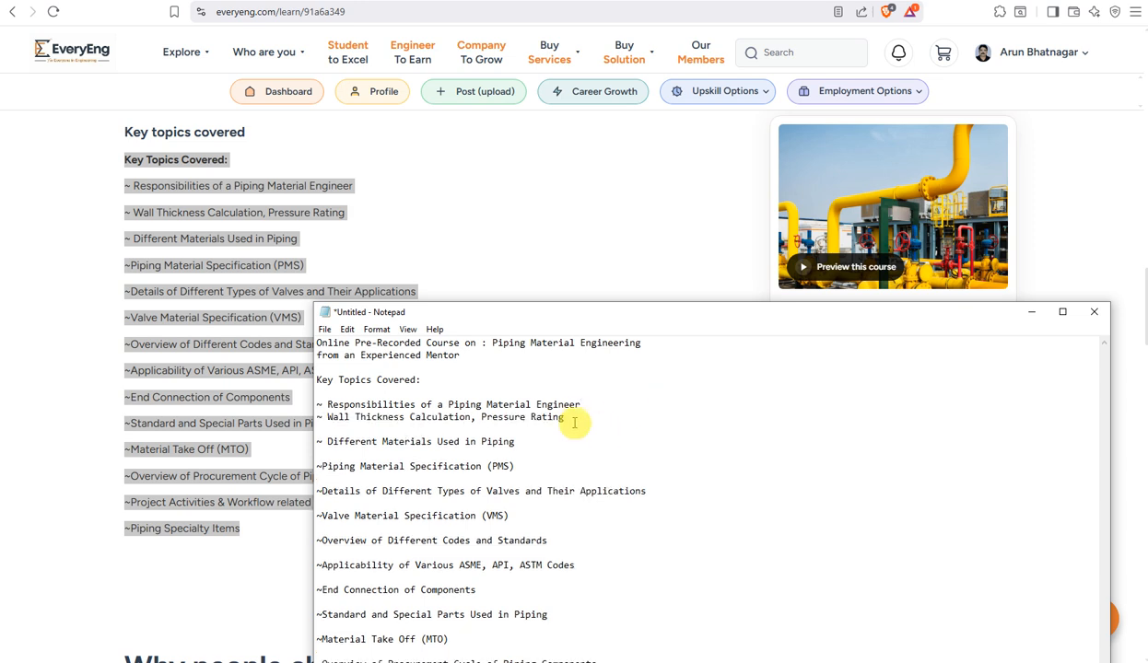
click(570, 416)
key(Delete)
click(554, 429)
key(Delete)
click(551, 441)
key(Delete)
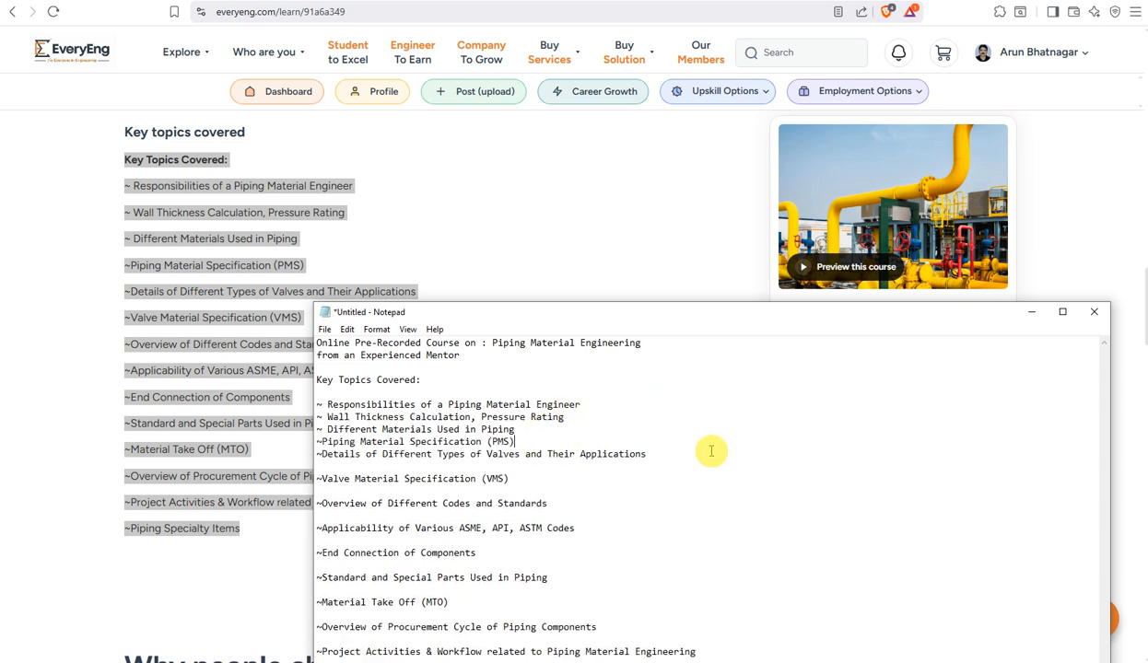
click(673, 453)
key(Delete)
click(564, 466)
key(Delete)
click(574, 477)
key(Delete)
click(588, 491)
key(Delete)
click(521, 504)
key(Delete)
click(547, 517)
key(Delete)
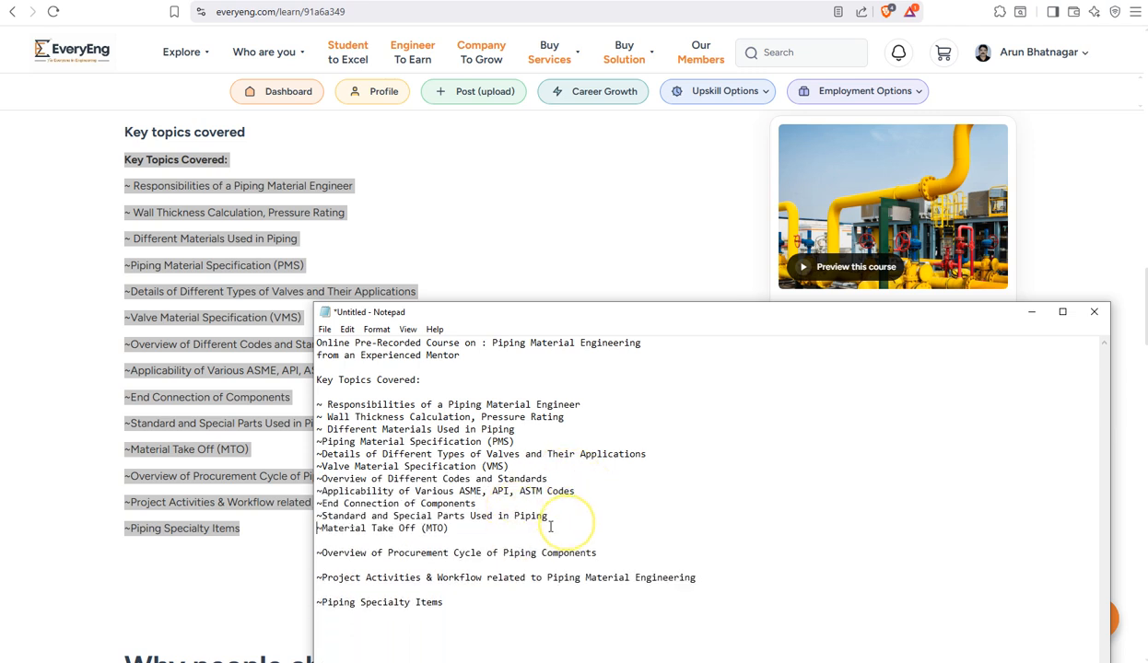
click(452, 528)
key(Delete)
click(603, 541)
key(Delete)
click(709, 553)
key(Delete)
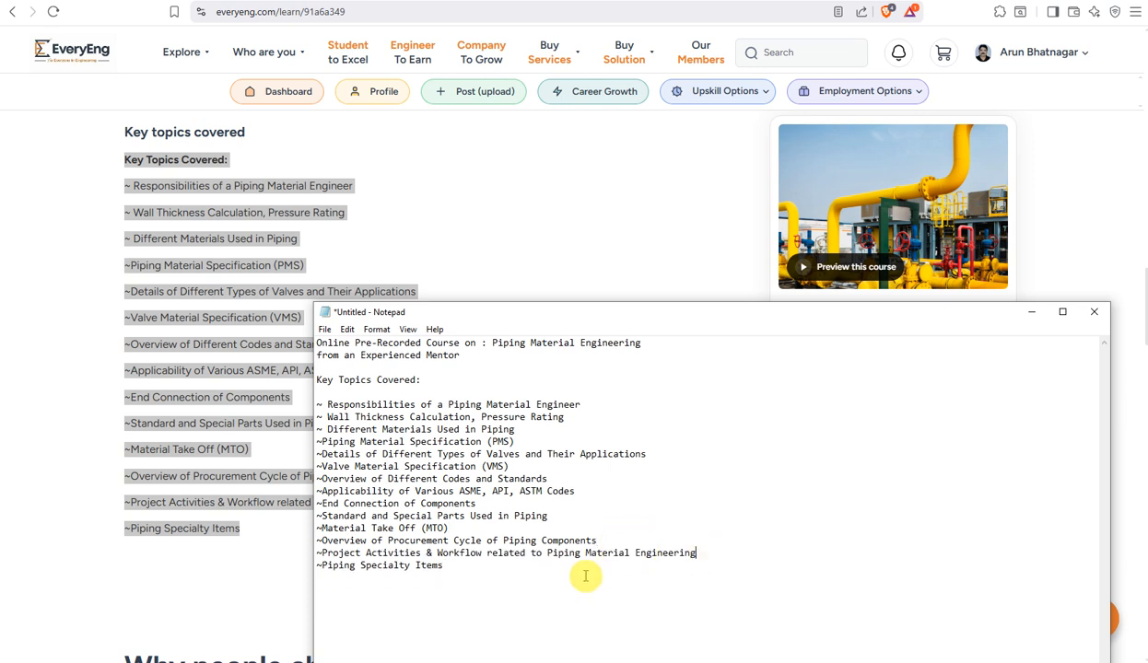
click(565, 579)
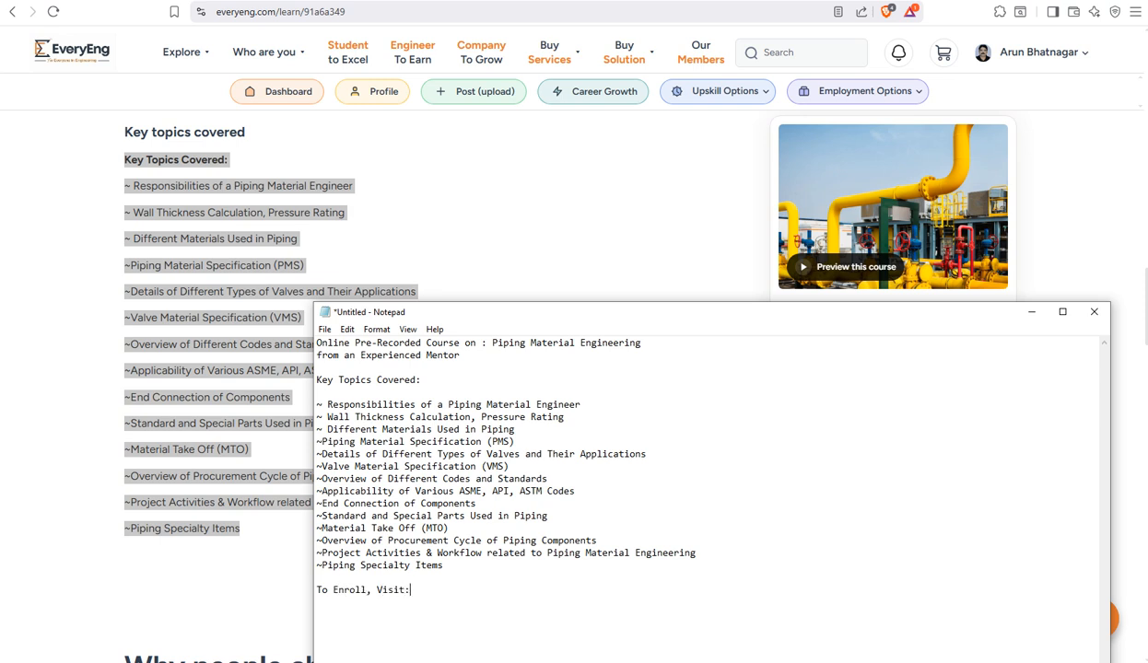
click(432, 15)
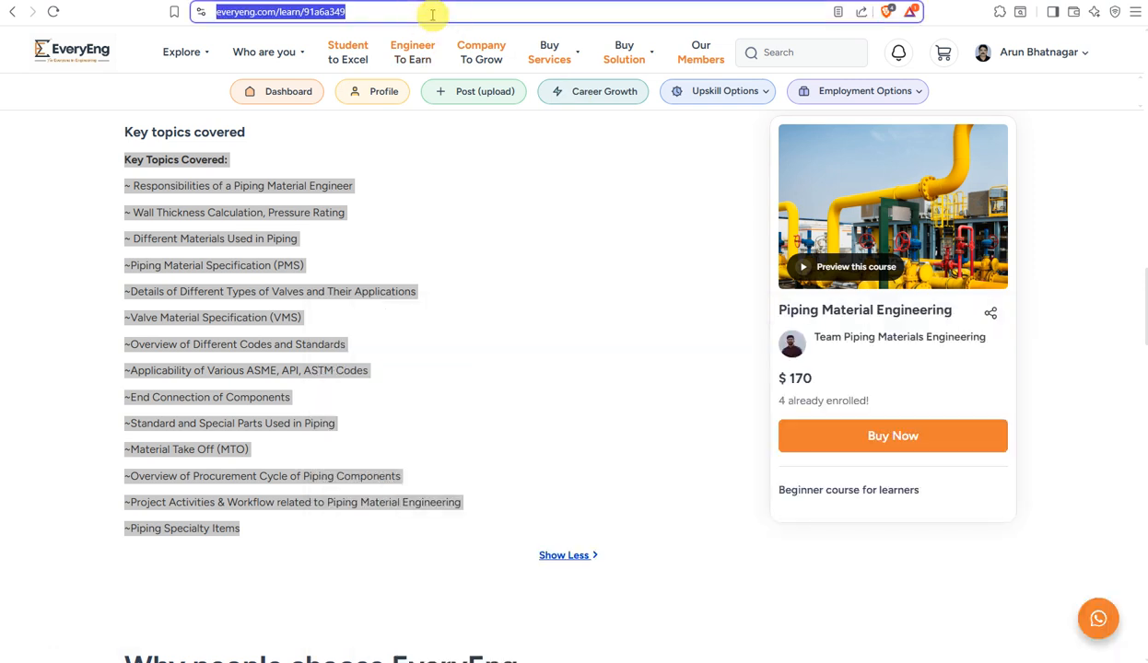
key(Delete)
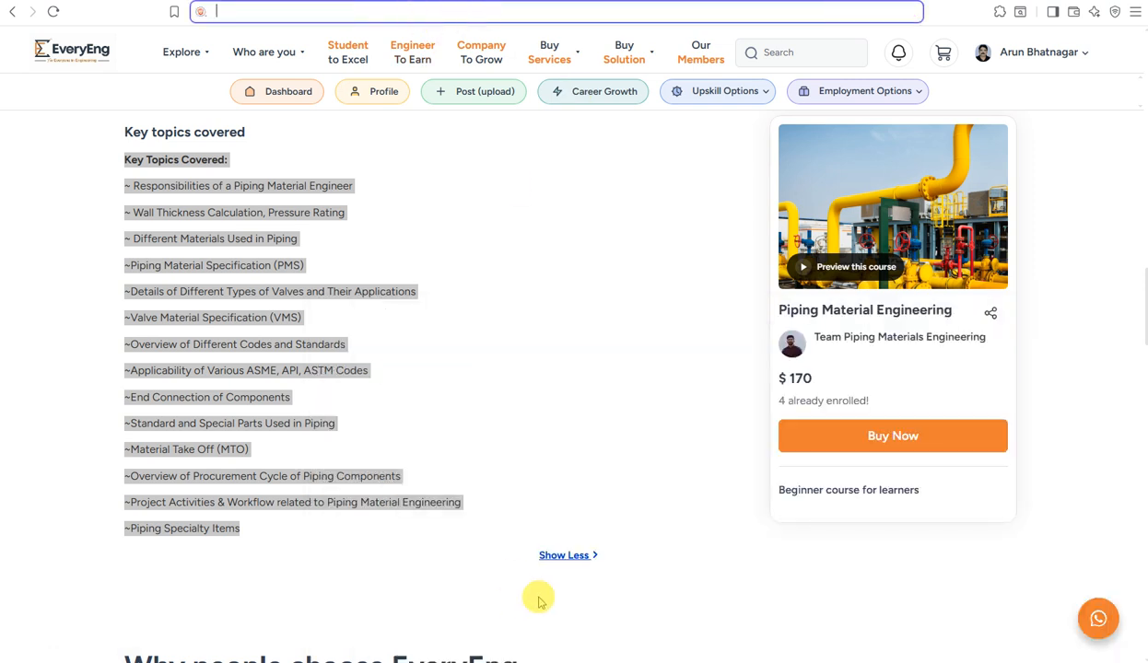
click(739, 656)
click(760, 661)
click(791, 660)
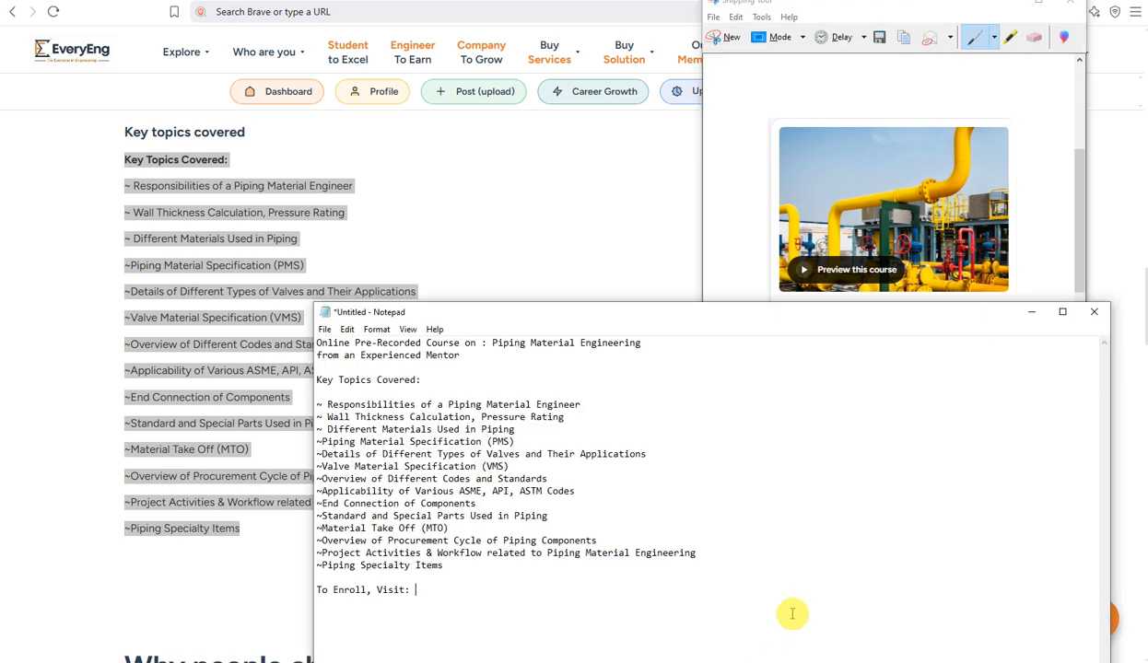
click(445, 582)
click(441, 590)
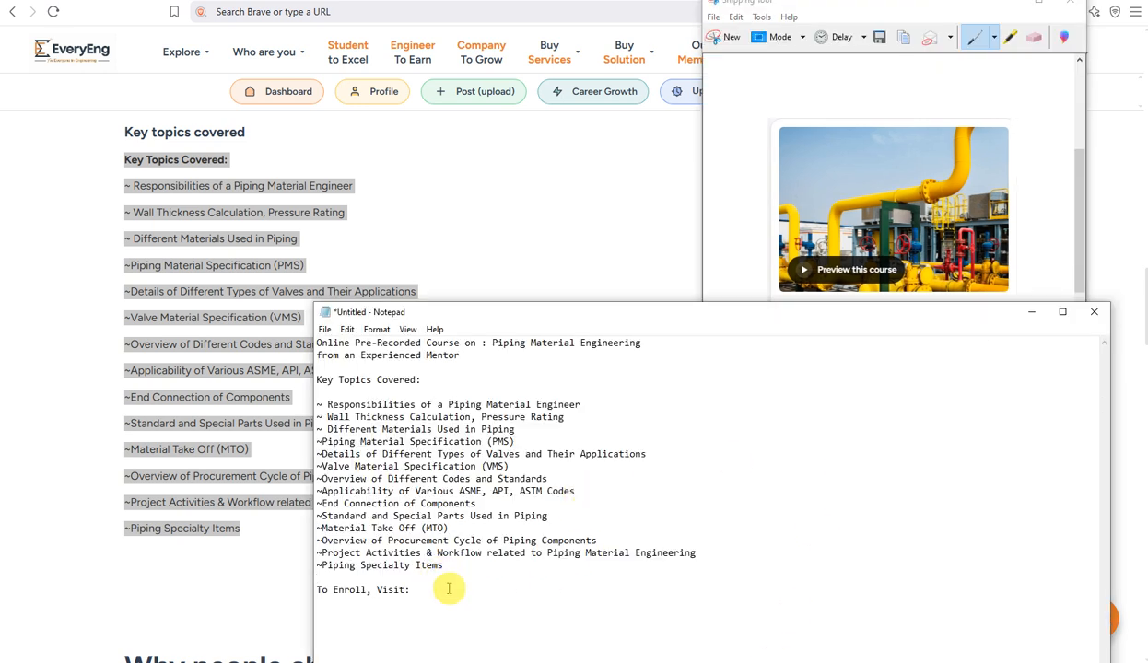
key(ctrl+v)
Step: Close the scheduled posts list in LinkedIn, start a new post and paste the snipped course picture into it
click(721, 464)
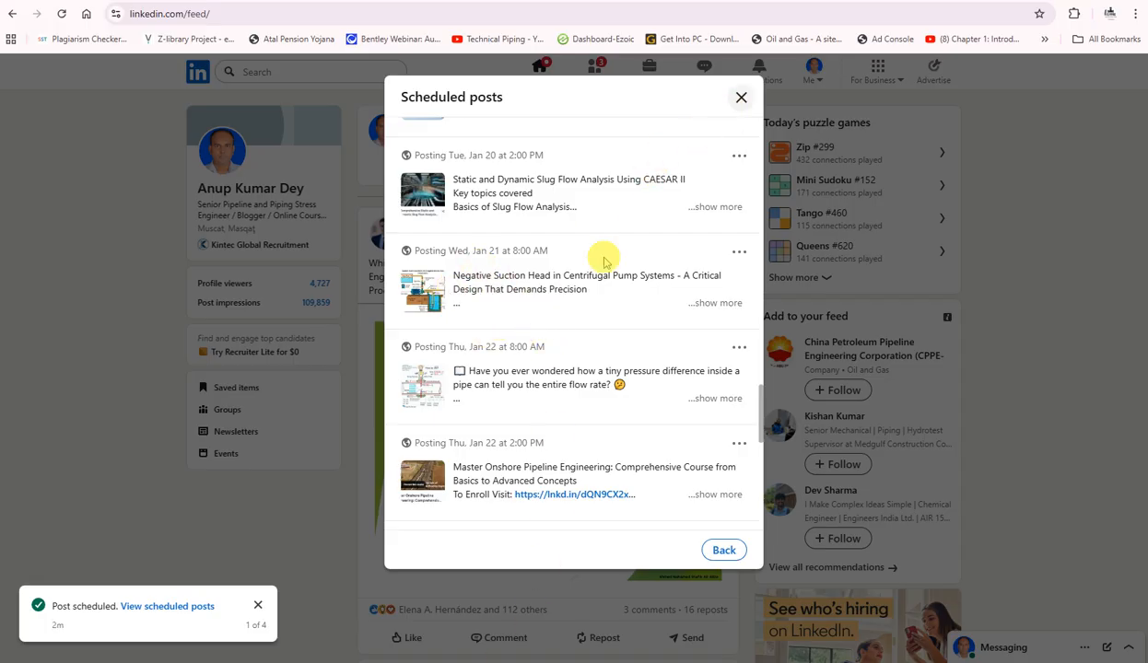
click(740, 98)
click(490, 124)
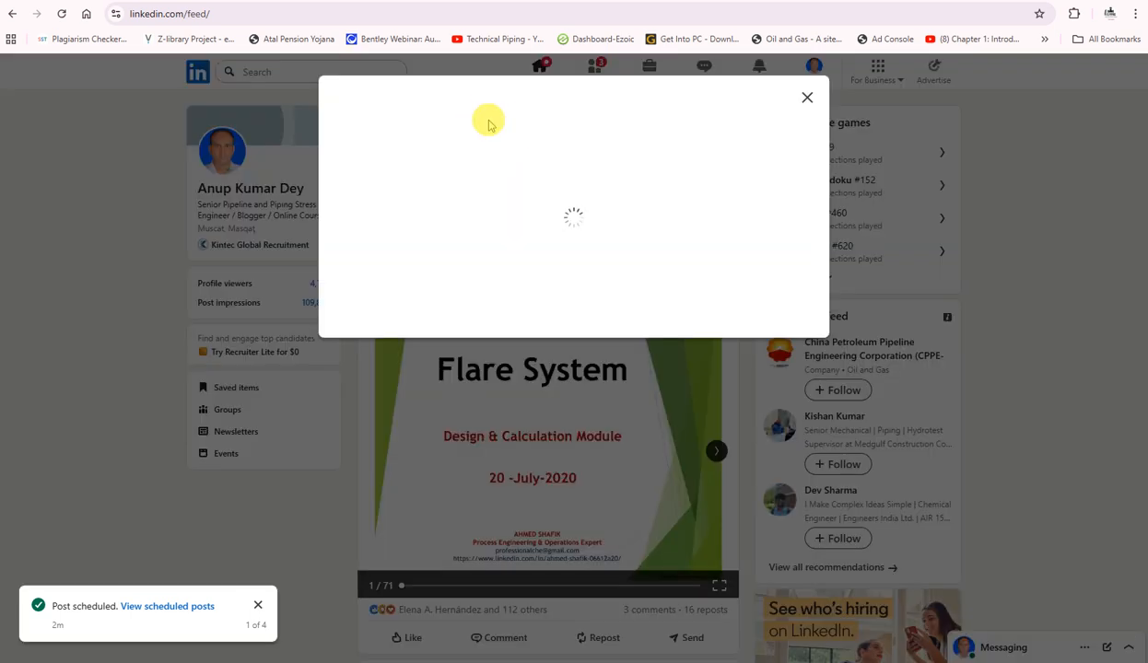
key(alt+Tab)
right_click(877, 224)
click(908, 248)
click(457, 205)
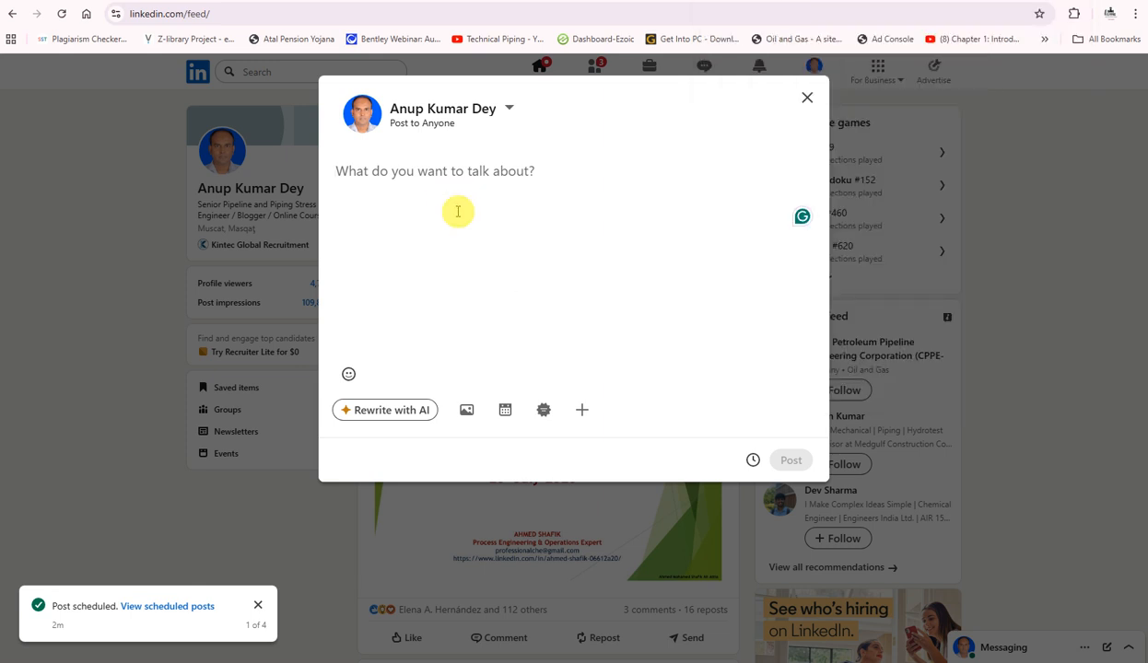
key(ctrl+v)
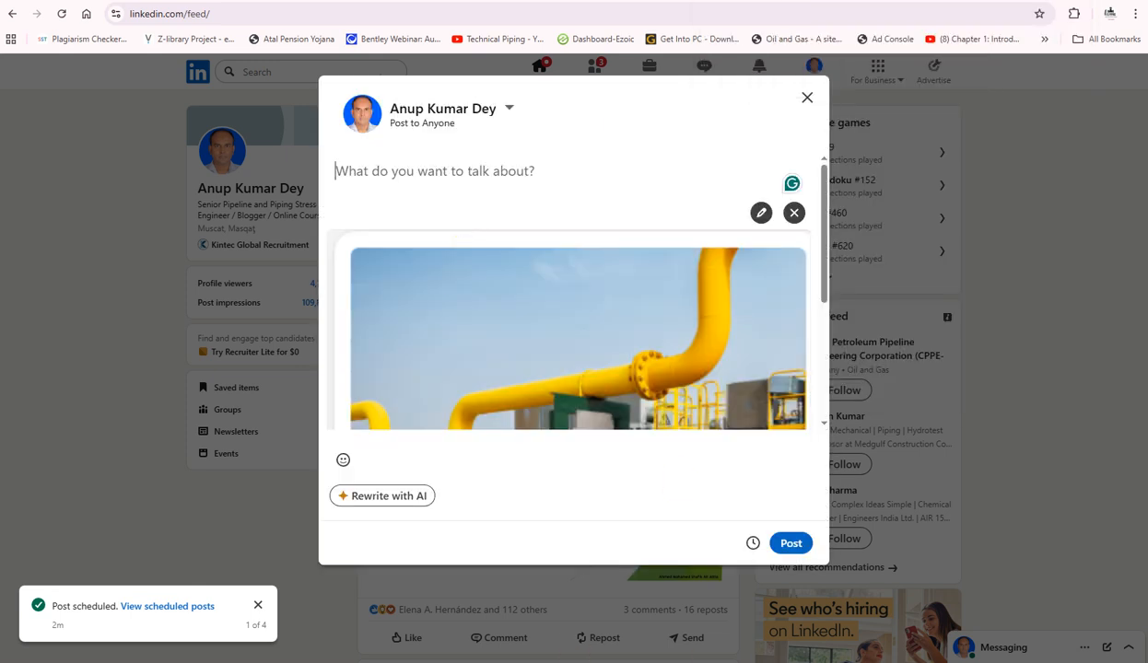
Step: Copy the complete Piping Material Engineering announcement from Notepad into the LinkedIn post
key(alt+Tab)
drag(632, 590, 316, 343)
right_click(345, 328)
click(377, 398)
click(394, 200)
key(ctrl+v)
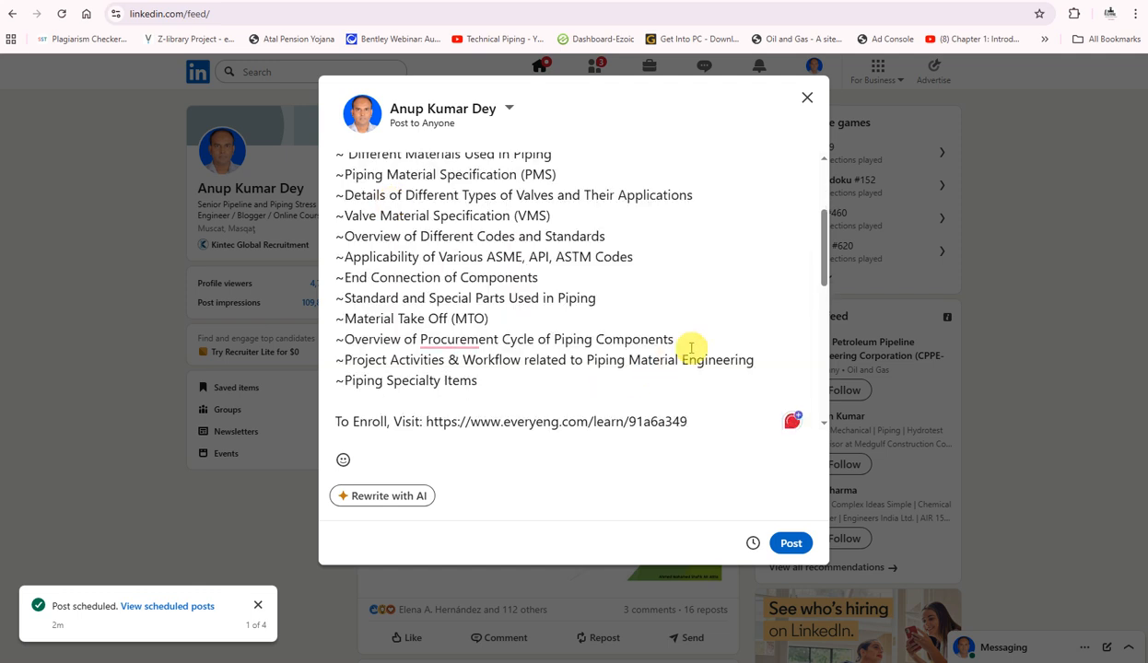
Step: Schedule the Piping Material Engineering post for January 21, 2026 at 2:00 PM
click(753, 543)
click(476, 178)
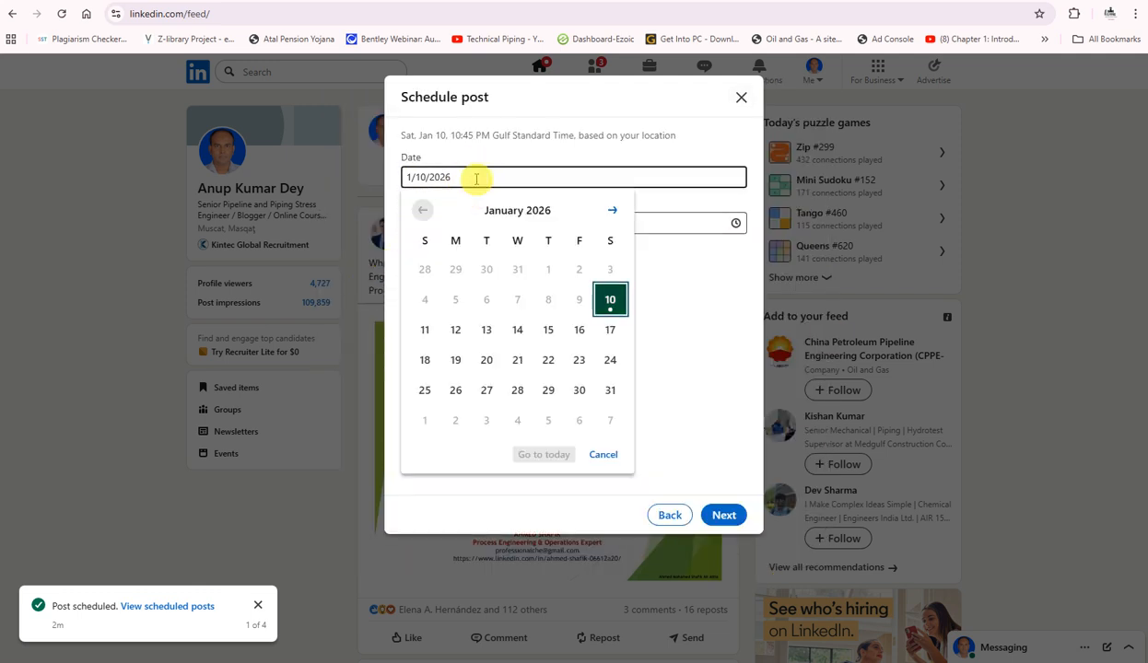
click(519, 361)
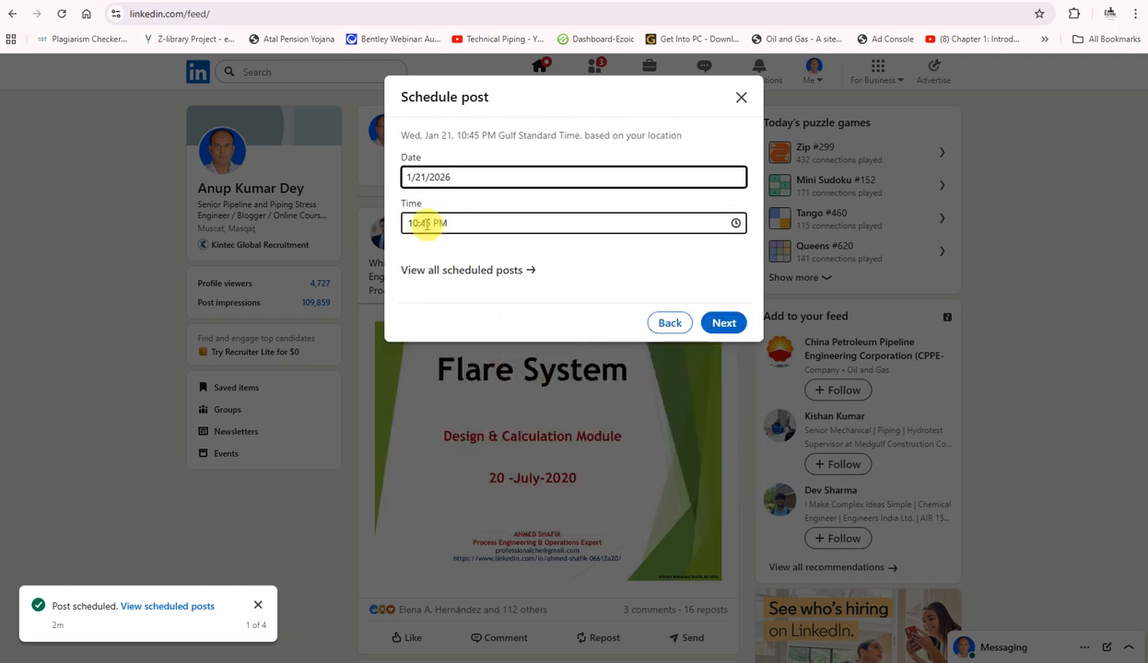
click(428, 223)
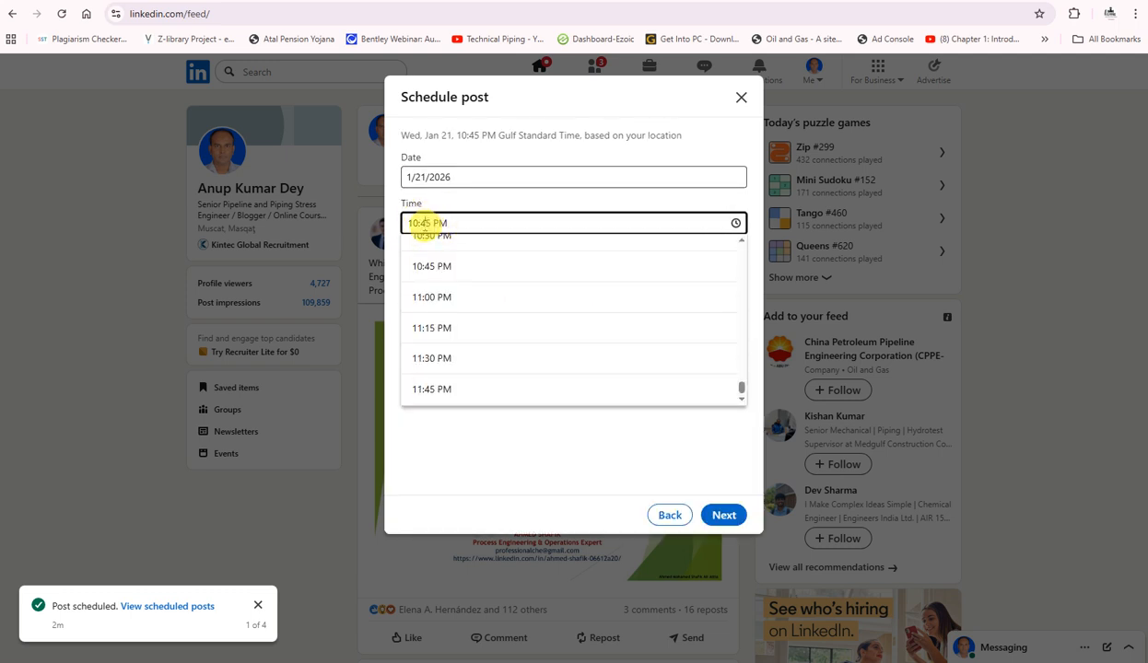
double_click(427, 223)
text(2:00)
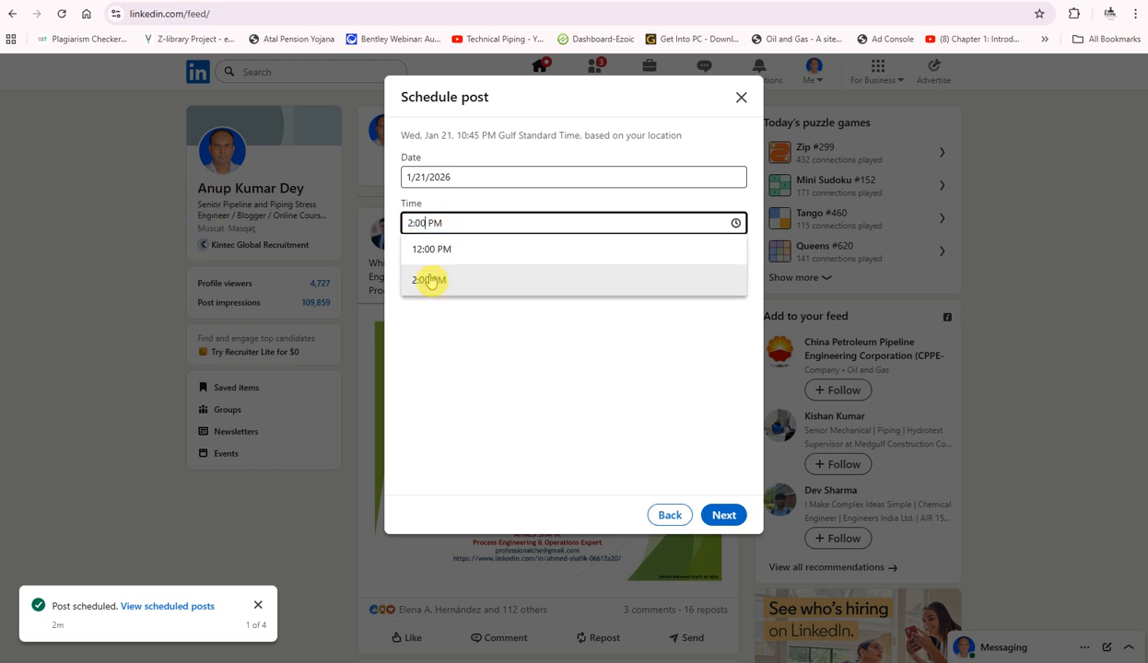
click(436, 276)
click(723, 323)
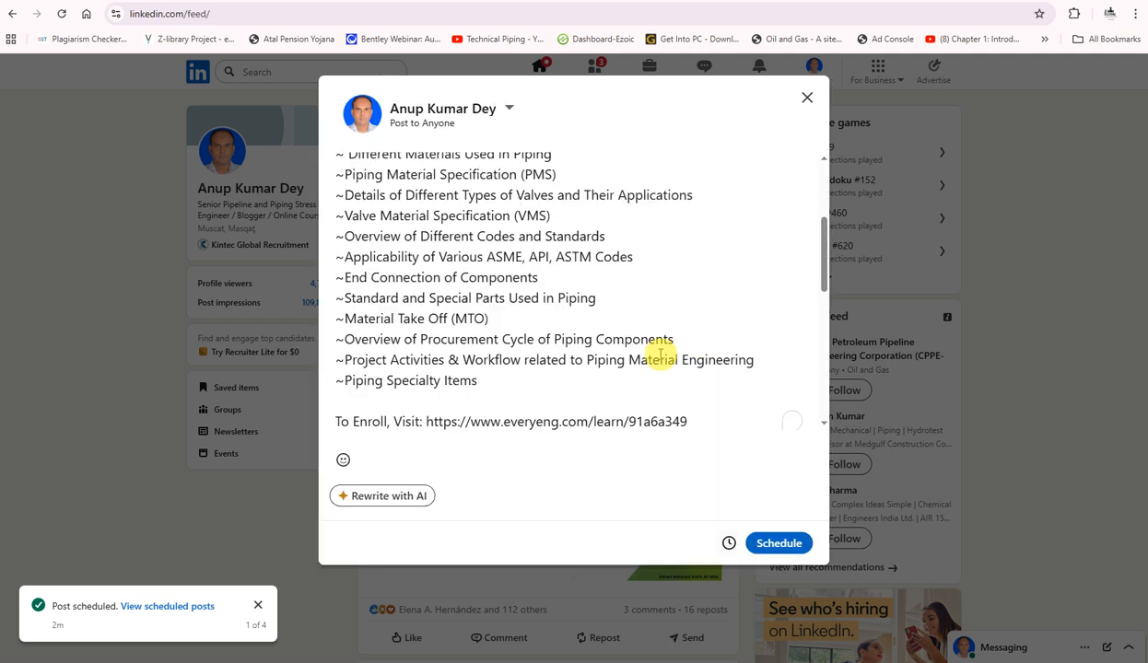
click(781, 540)
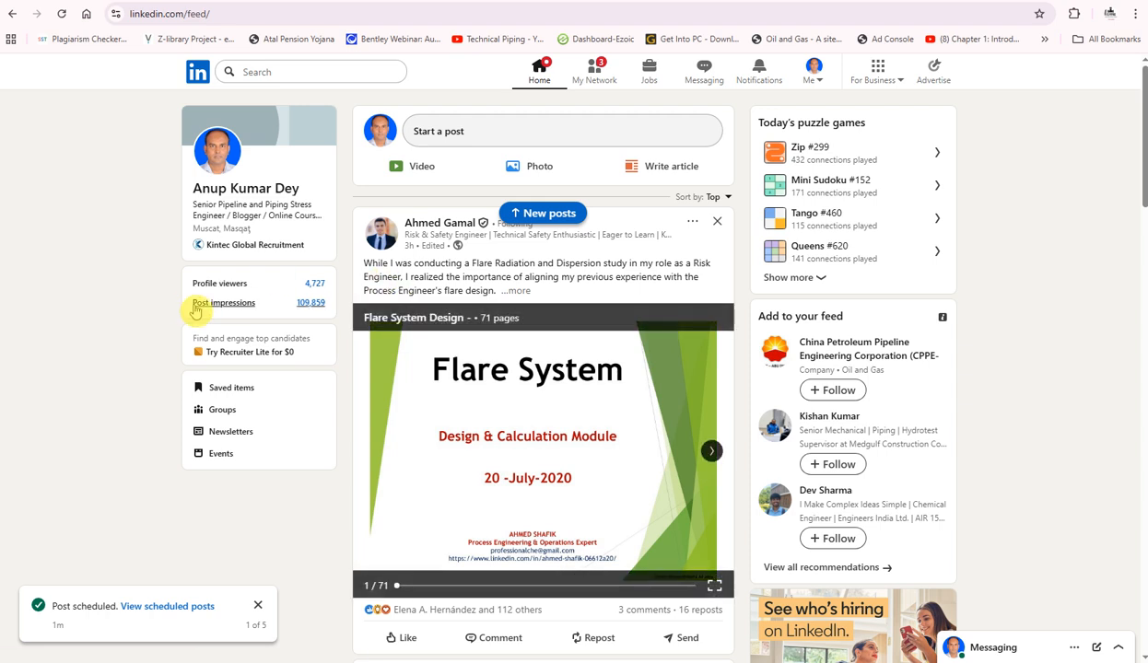
double_click(323, 304)
click(113, 324)
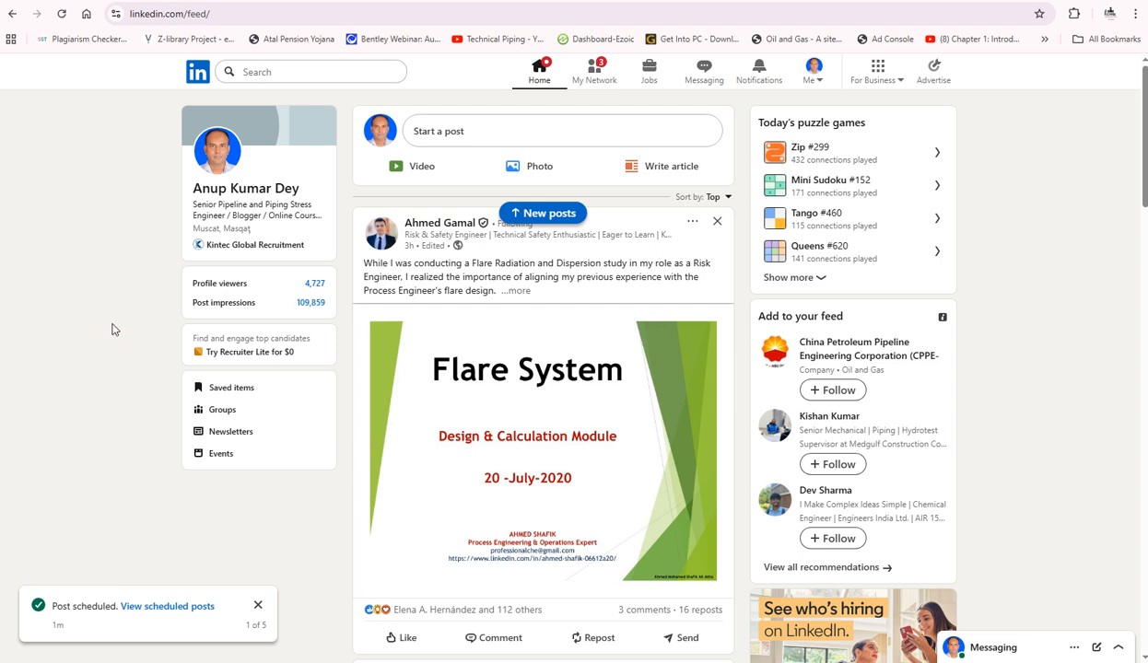